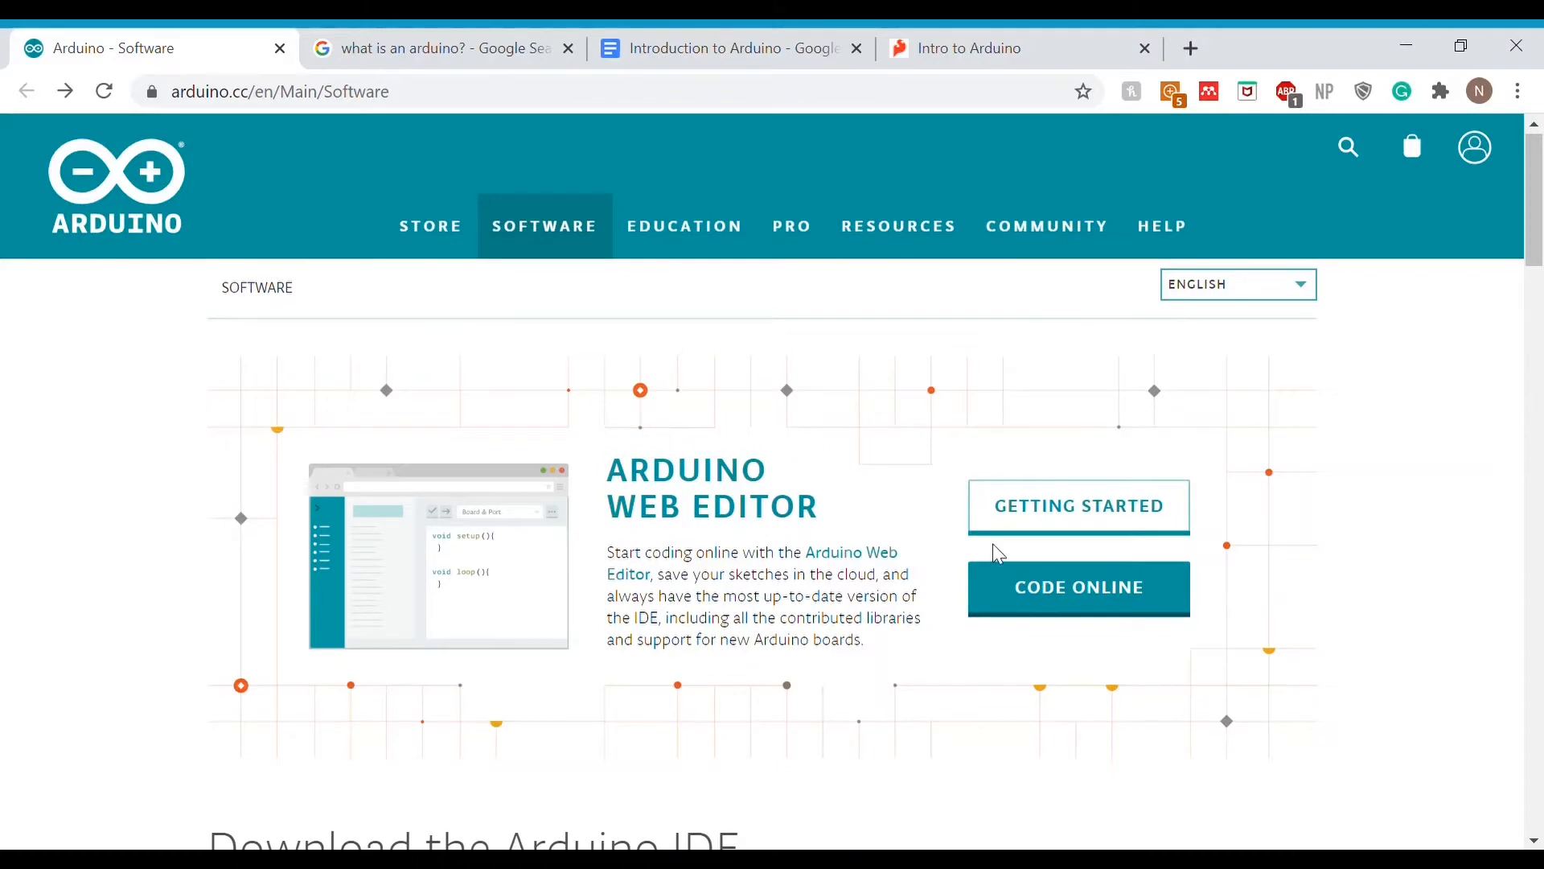
Open the Arduino Web Editor's online coding page for a look and return to the Arduino Software page.
{"action": "left_click", "coordinate": [1064, 600]}
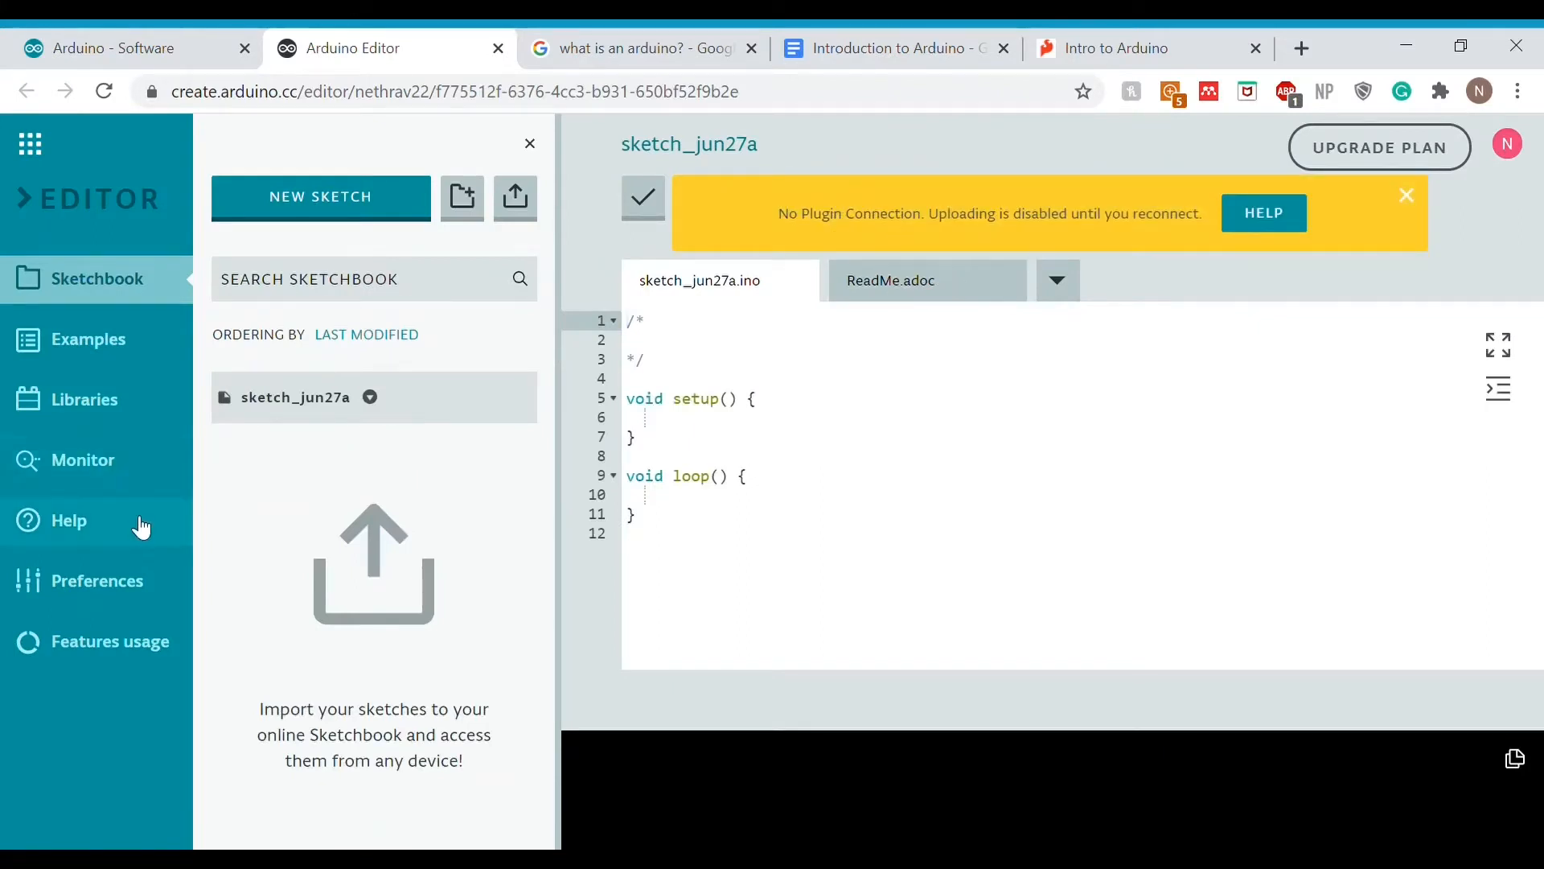
{"action": "left_click", "coordinate": [181, 47]}
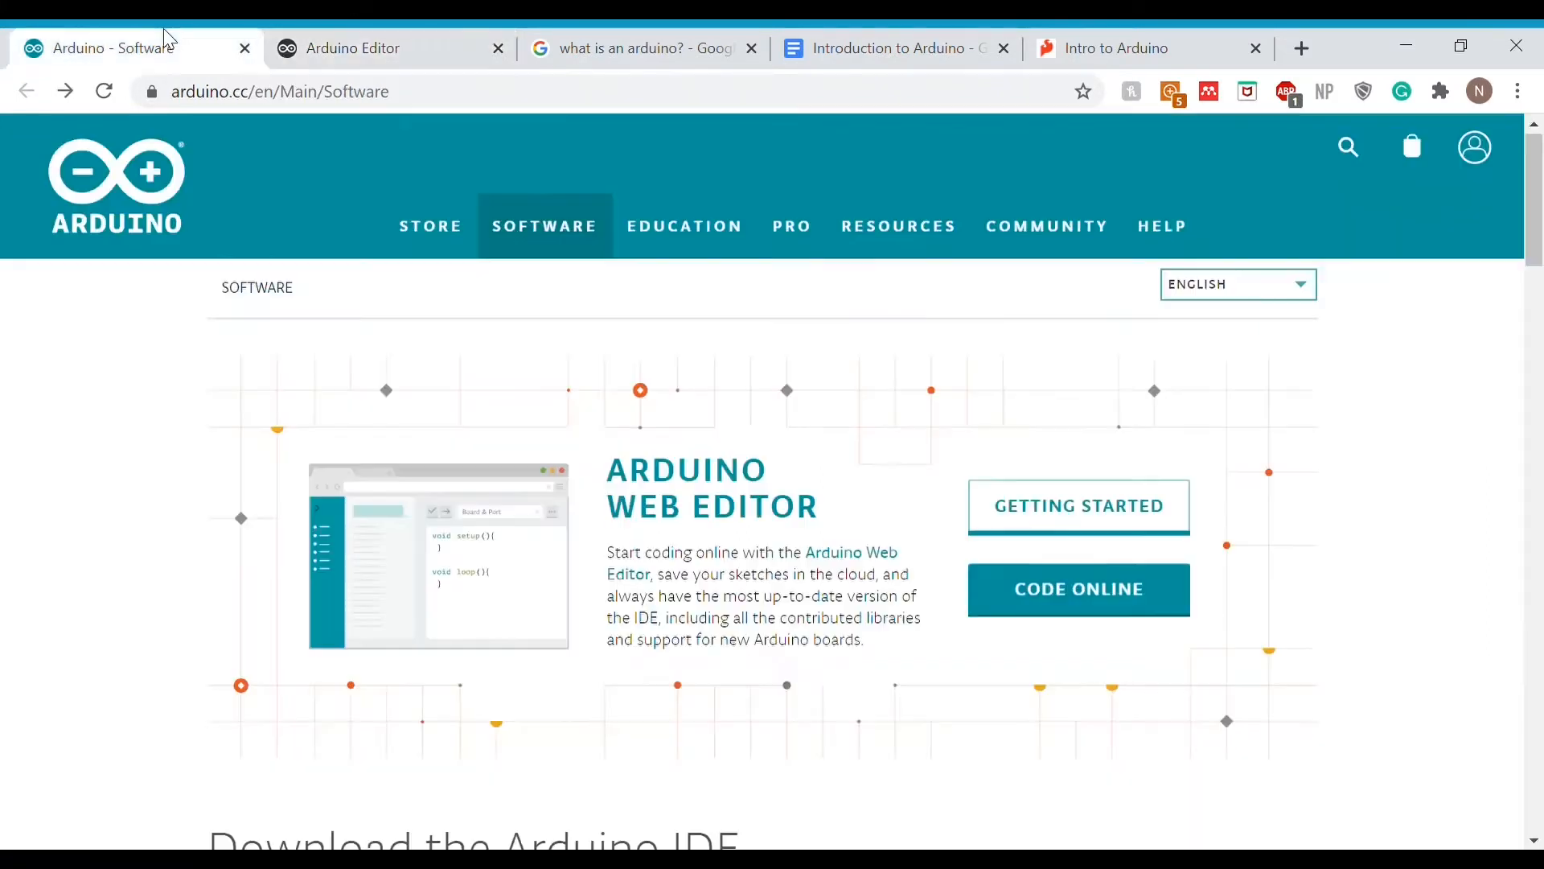
Download the Windows installer for Arduino 1.8.13 without contributing and open the downloaded file.
{"action": "scroll", "coordinate": [432, 504], "scroll_direction": "down", "scroll_amount": 4}
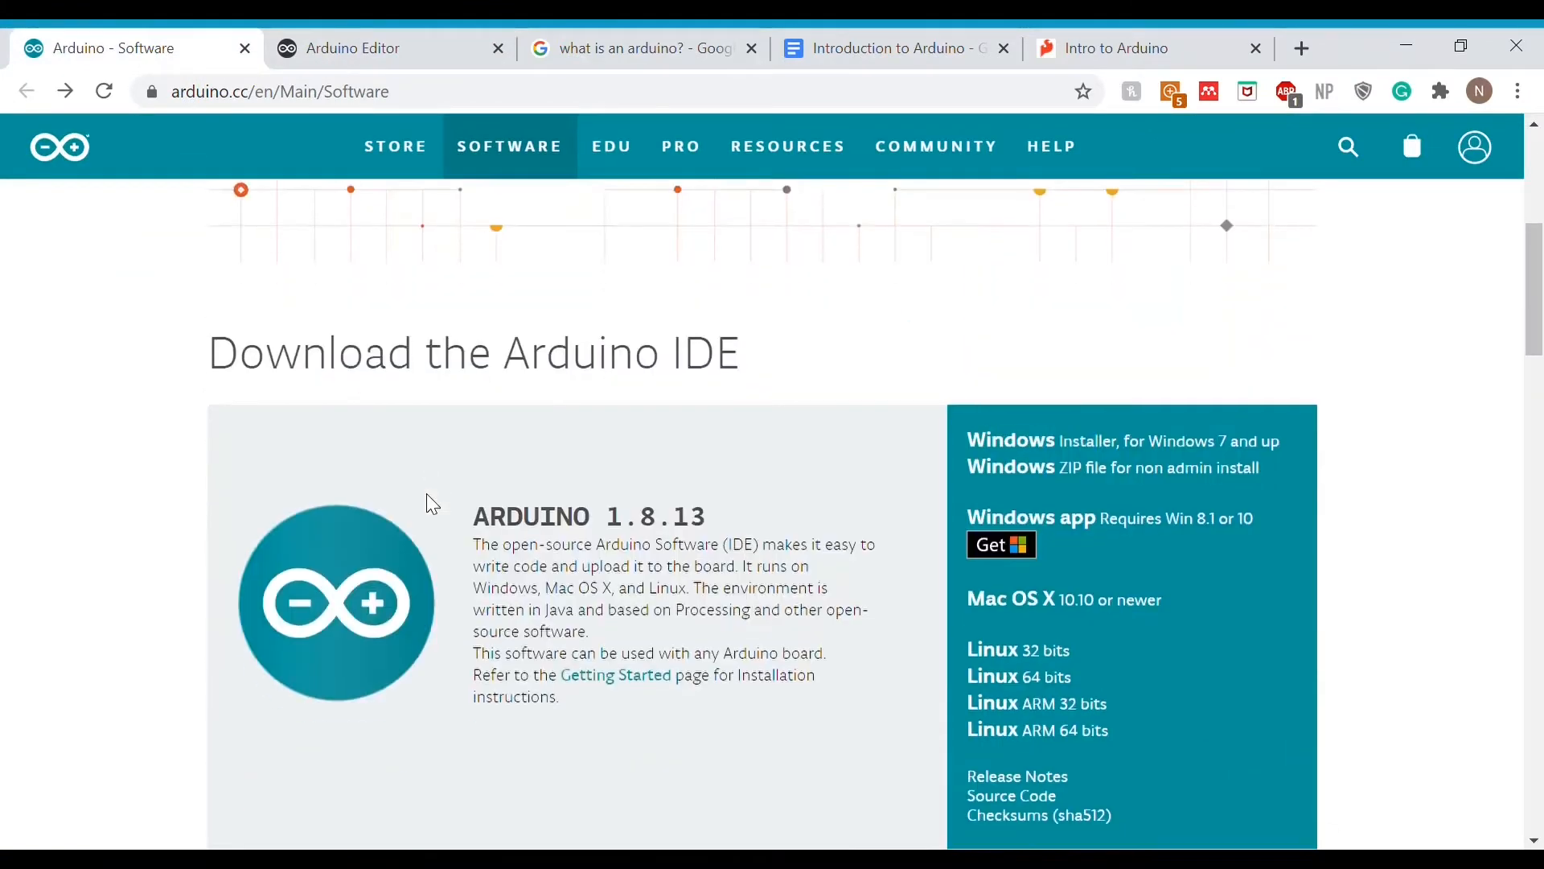
{"action": "scroll", "coordinate": [431, 504], "scroll_direction": "down", "scroll_amount": 3}
{"action": "scroll", "coordinate": [432, 504], "scroll_direction": "up", "scroll_amount": 2}
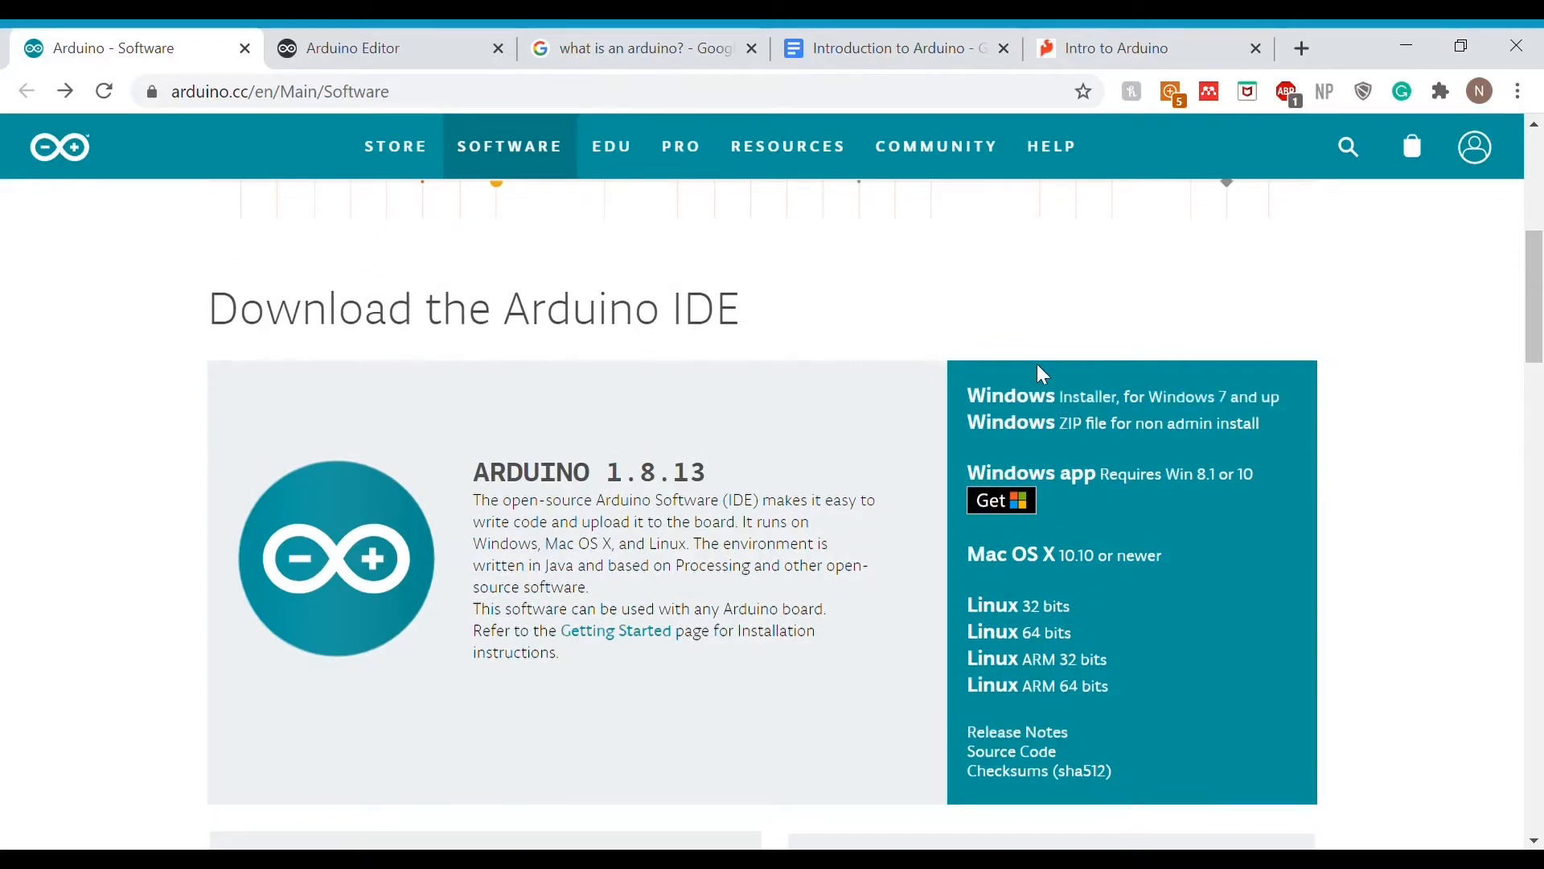
{"action": "left_click", "coordinate": [1044, 395]}
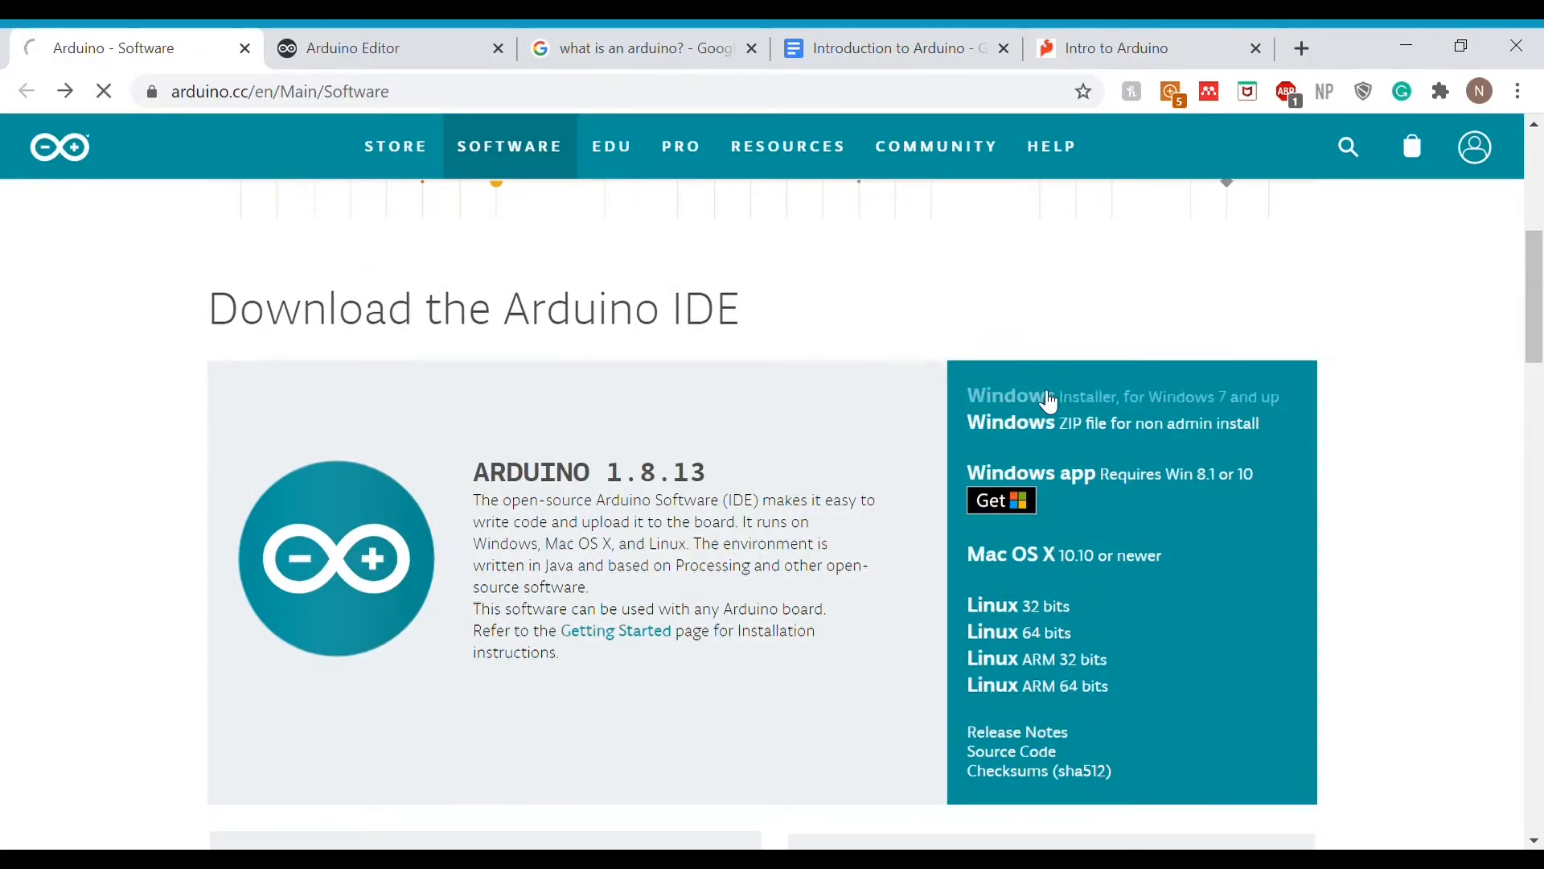
{"action": "scroll", "coordinate": [836, 534], "scroll_direction": "down", "scroll_amount": 3}
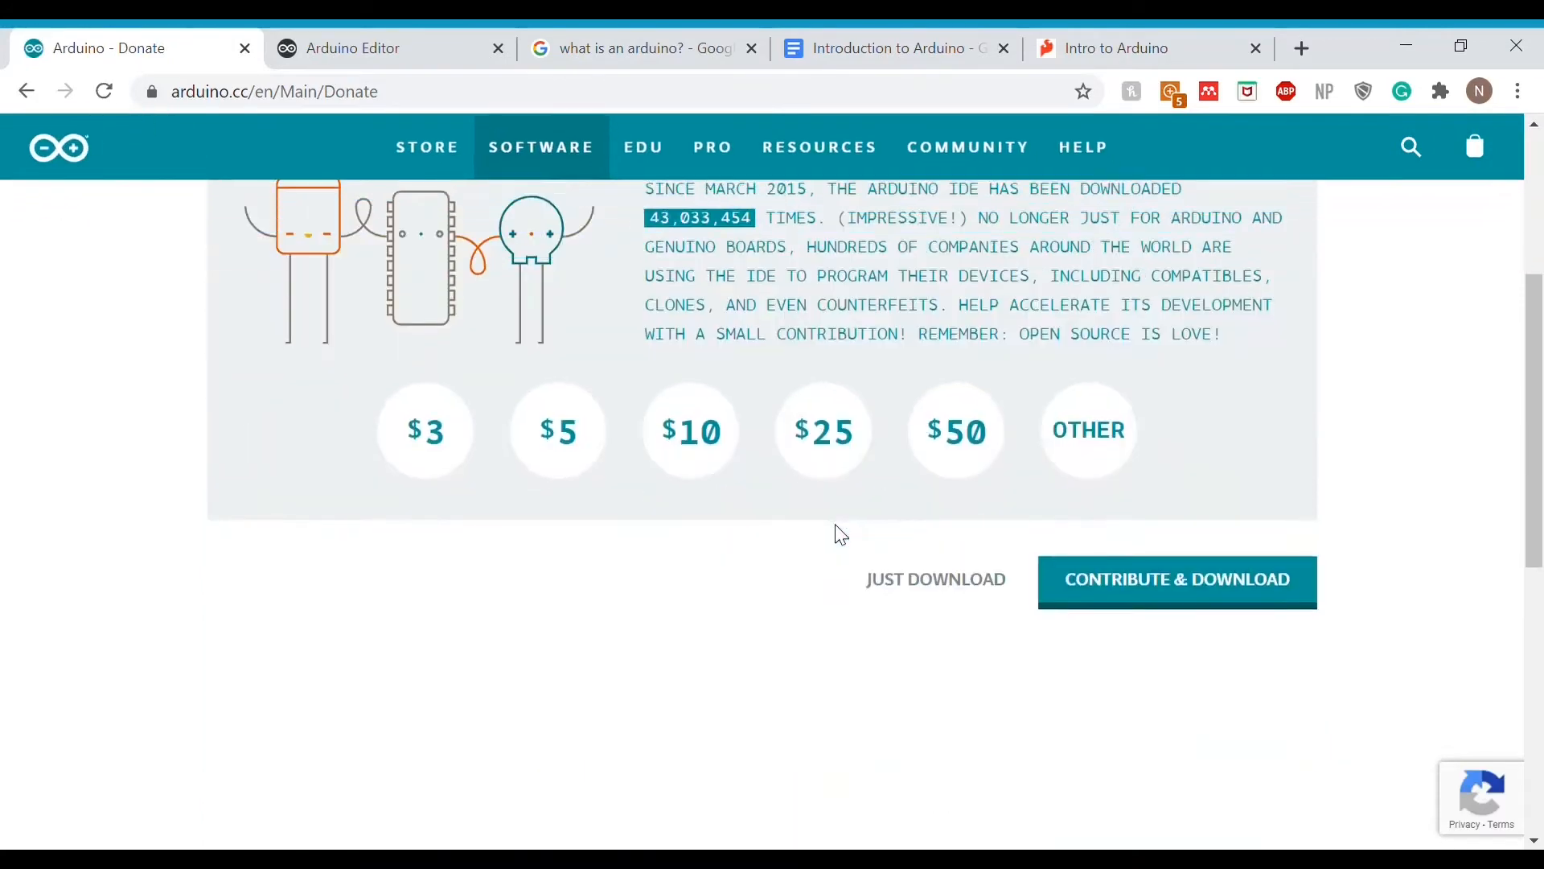
{"action": "scroll", "coordinate": [1035, 417], "scroll_direction": "up", "scroll_amount": 2}
{"action": "left_click", "coordinate": [982, 771]}
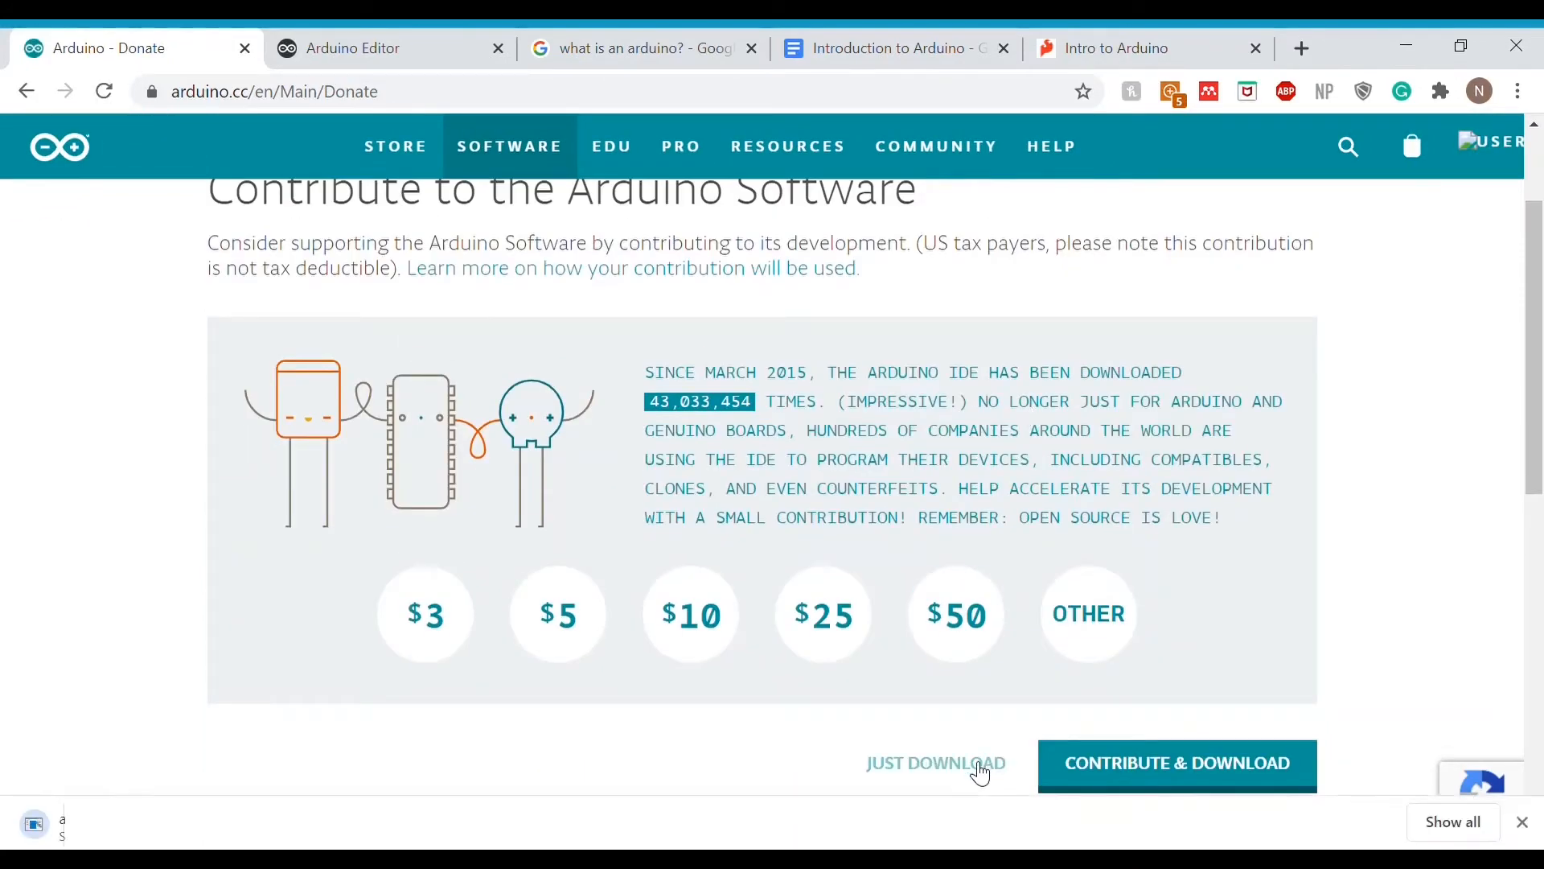
{"action": "left_click", "coordinate": [186, 838]}
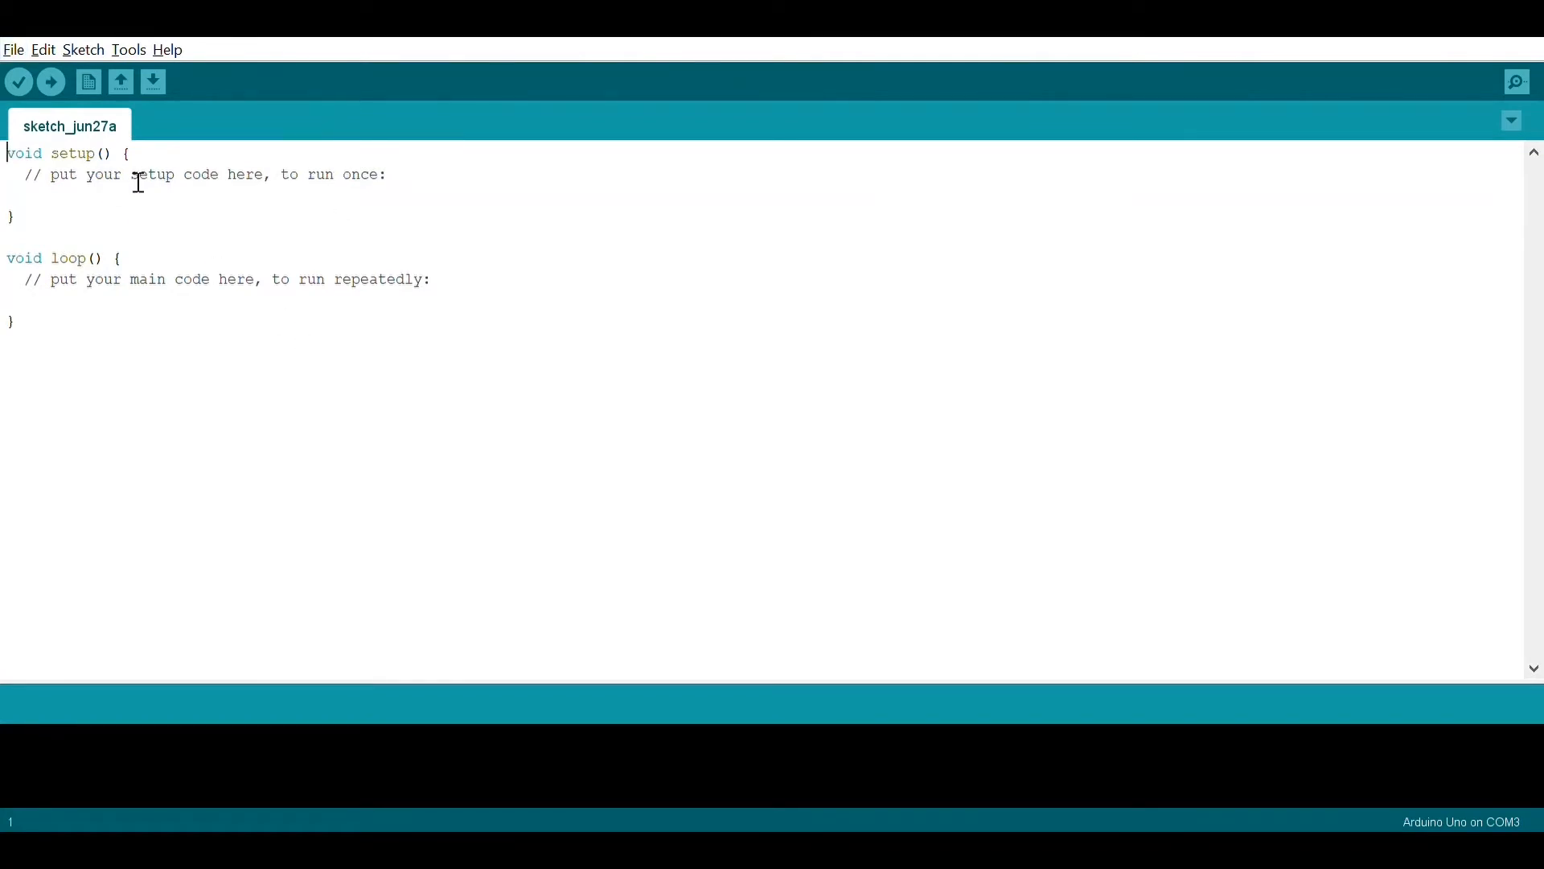
Examine the setup() and loop() functions of the blank sketch in the desktop Arduino IDE.
{"action": "left_click_drag", "start_coordinate": [10, 157], "coordinate": [155, 159]}
{"action": "left_click", "coordinate": [167, 163]}
{"action": "left_click_drag", "start_coordinate": [162, 263], "coordinate": [14, 174]}
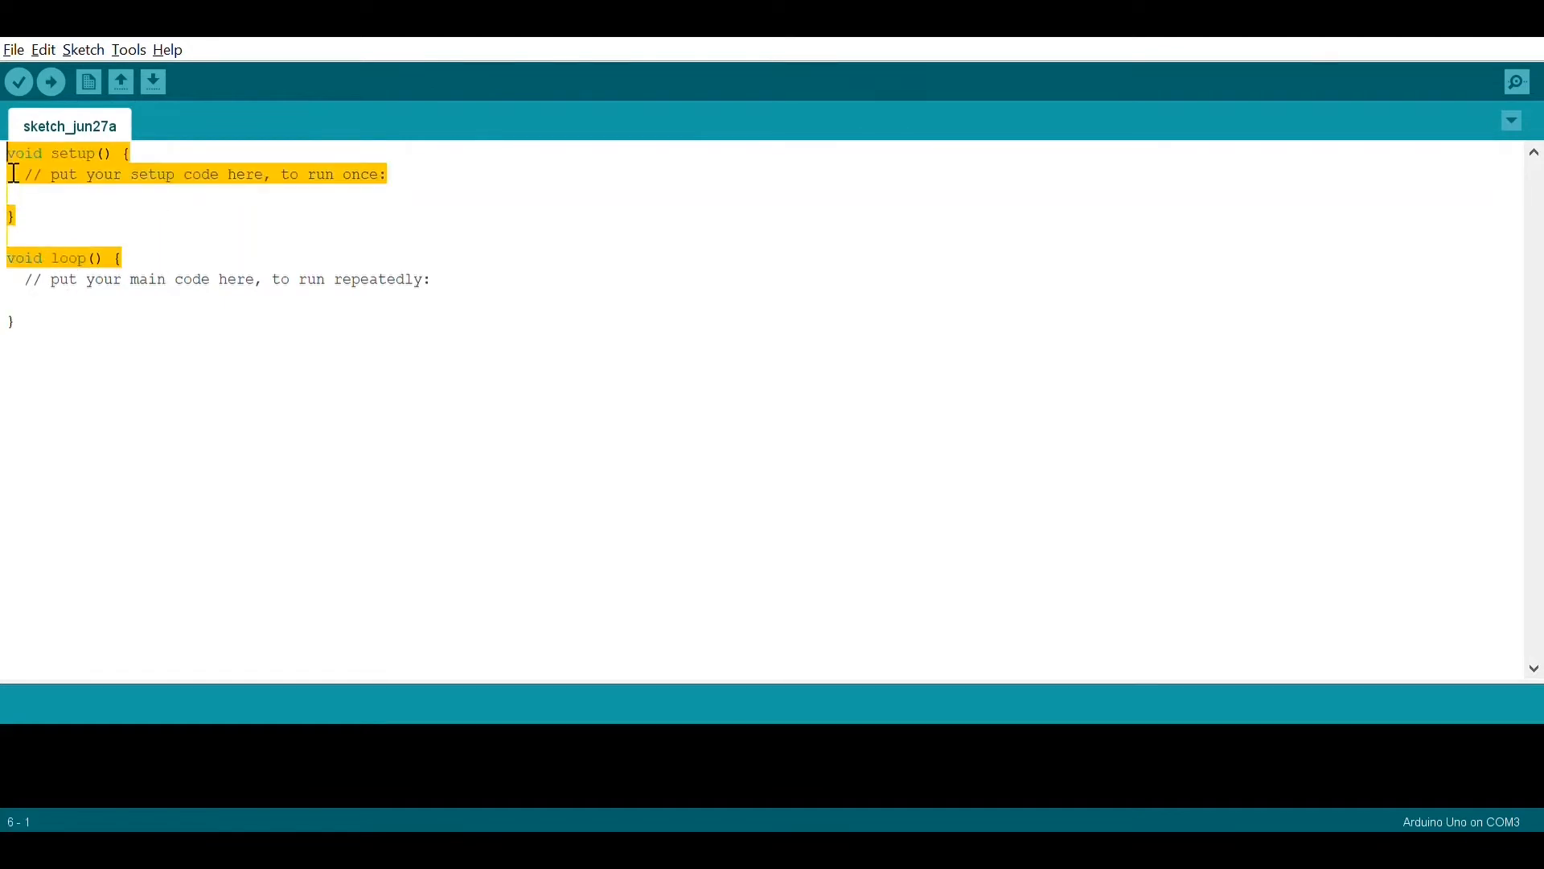
{"action": "left_click", "coordinate": [196, 225]}
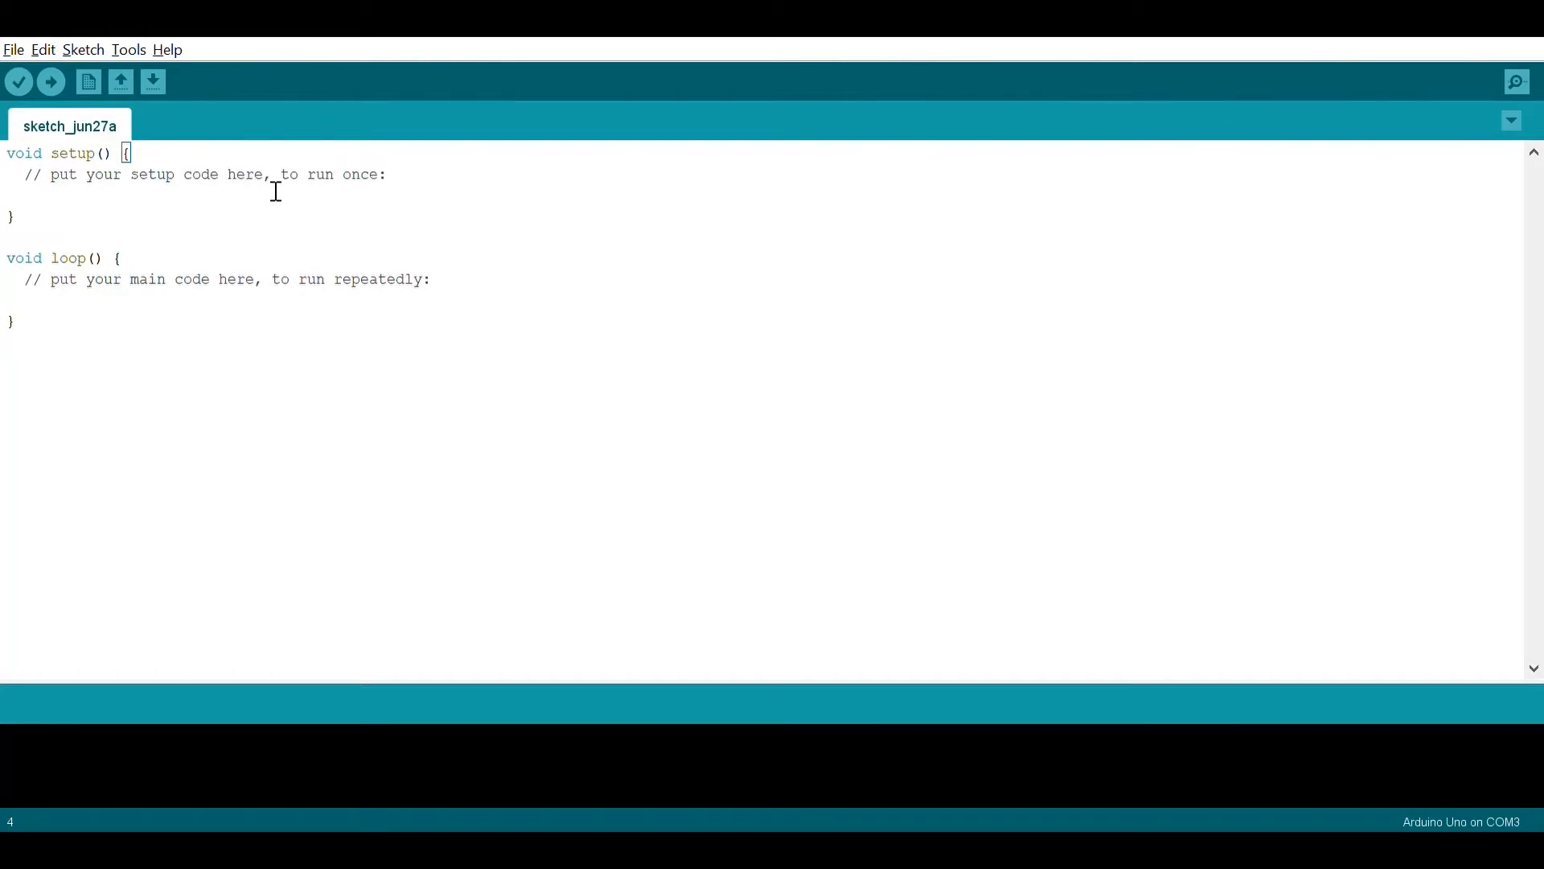
{"action": "left_click", "coordinate": [128, 47]}
{"action": "left_click", "coordinate": [655, 386]}
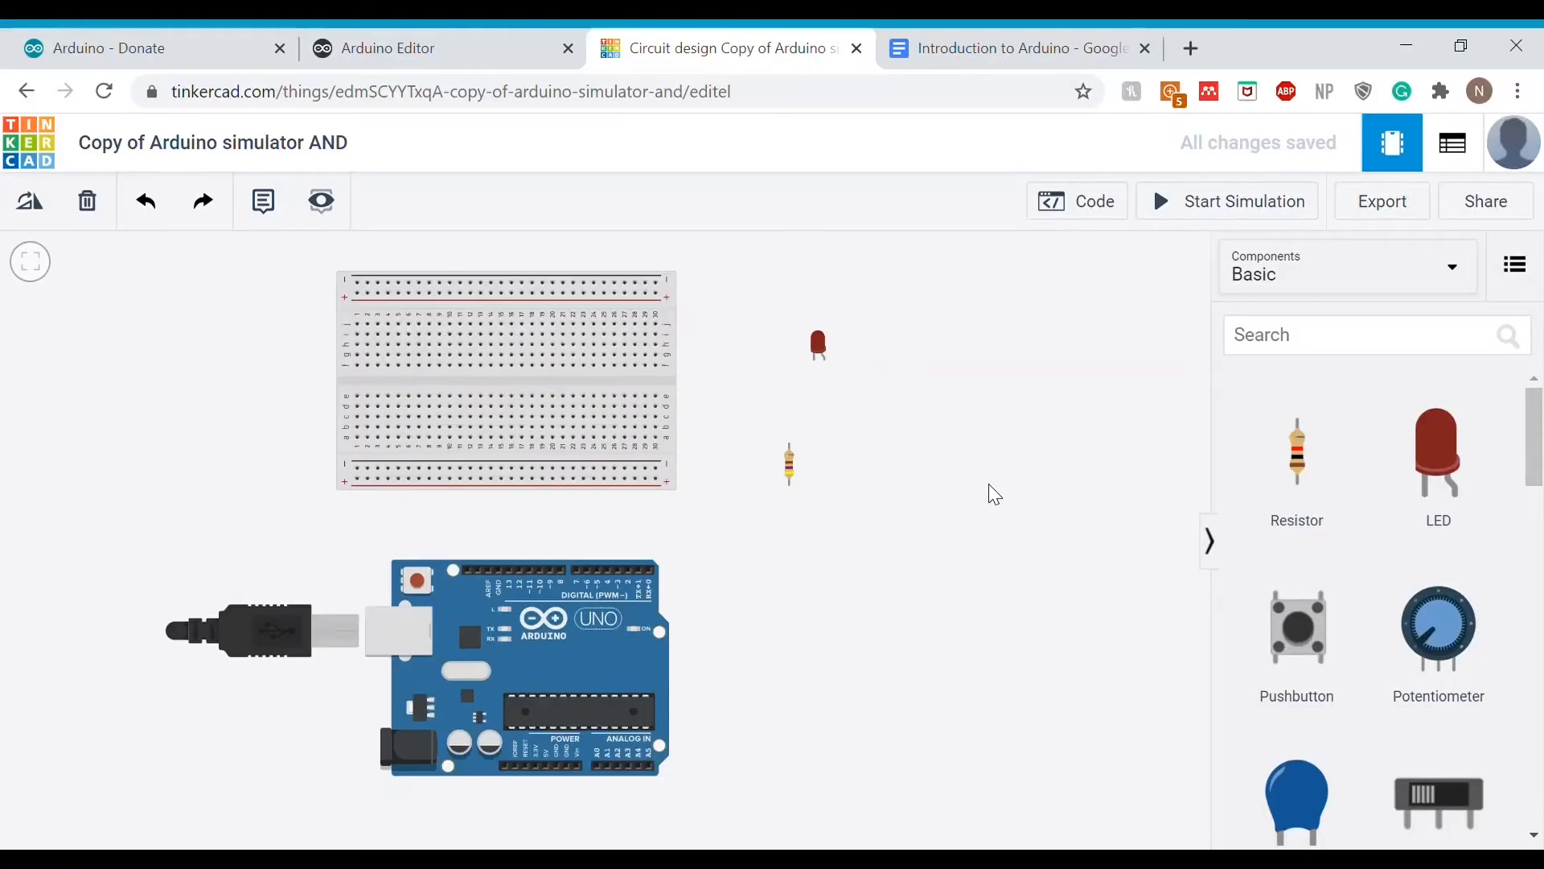
Switch to the browser, open Tinkercad in a new tab and go to the account's profile page.
{"action": "scroll", "coordinate": [844, 399], "scroll_direction": "down", "scroll_amount": 2}
{"action": "left_click", "coordinate": [1193, 48]}
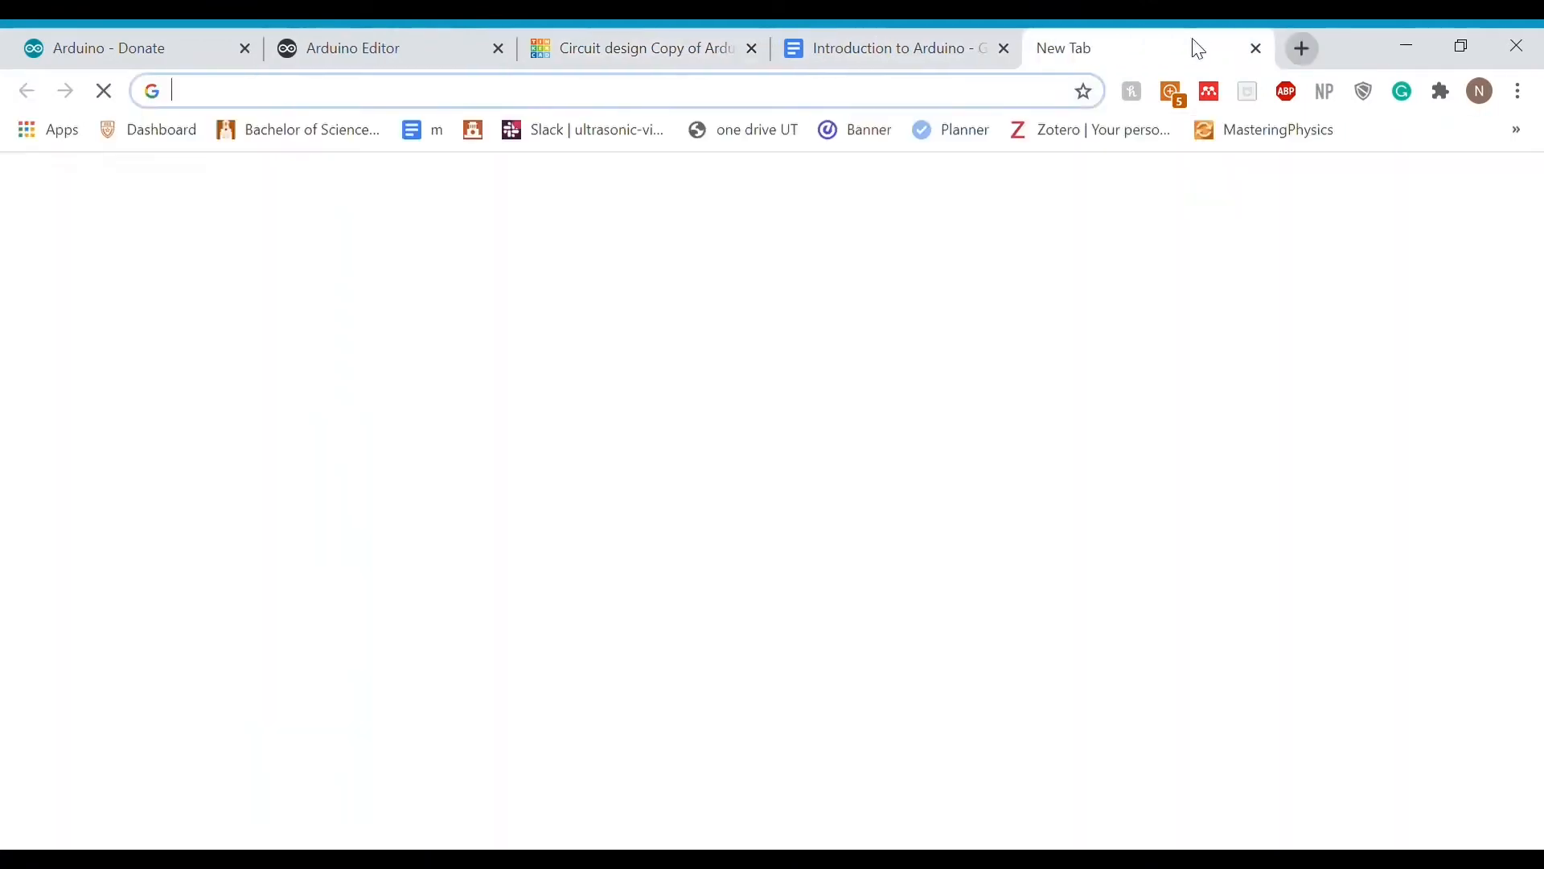
{"action": "type", "text": "tinker"}
{"action": "key", "text": "Return"}
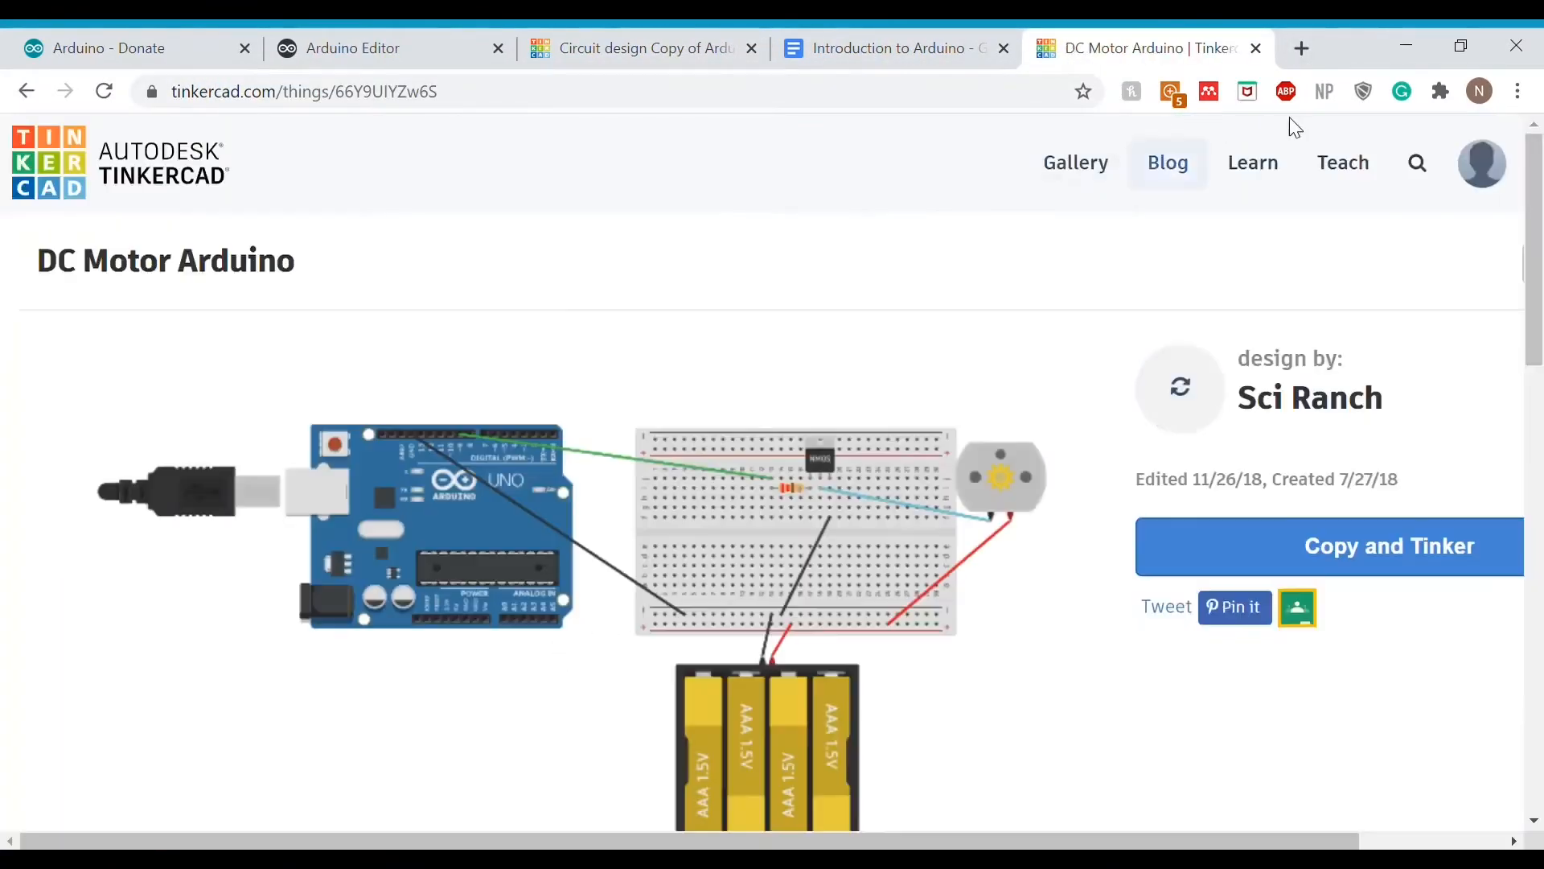
{"action": "left_click", "coordinate": [1479, 163]}
{"action": "left_click", "coordinate": [1361, 259]}
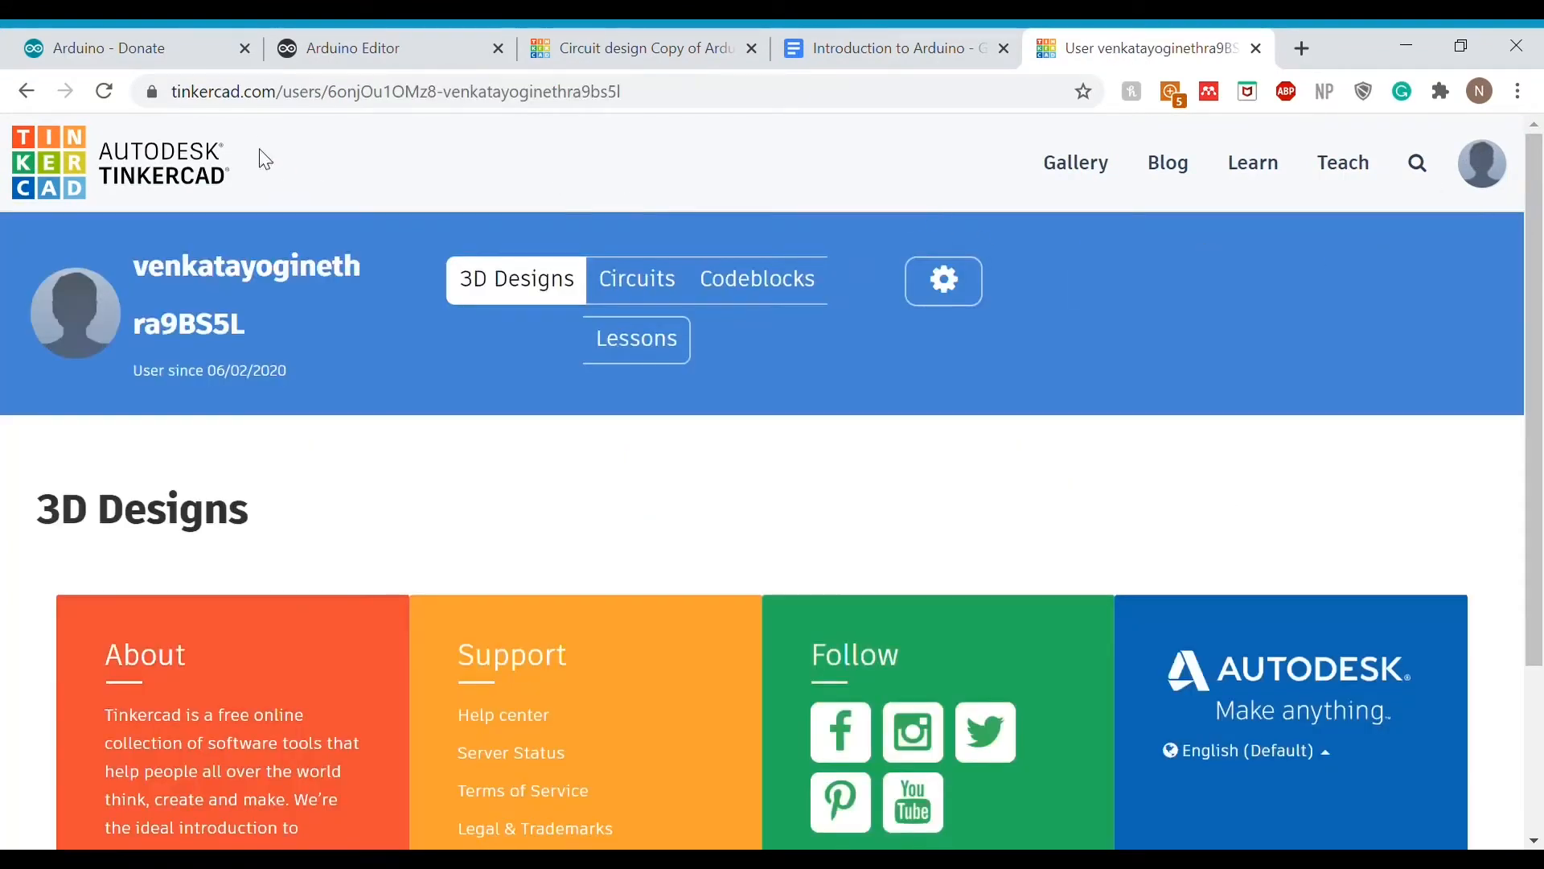
Go to tinkercad.com to load the account dashboard.
{"action": "left_click", "coordinate": [309, 91]}
{"action": "type", "text": "tinkercad"}
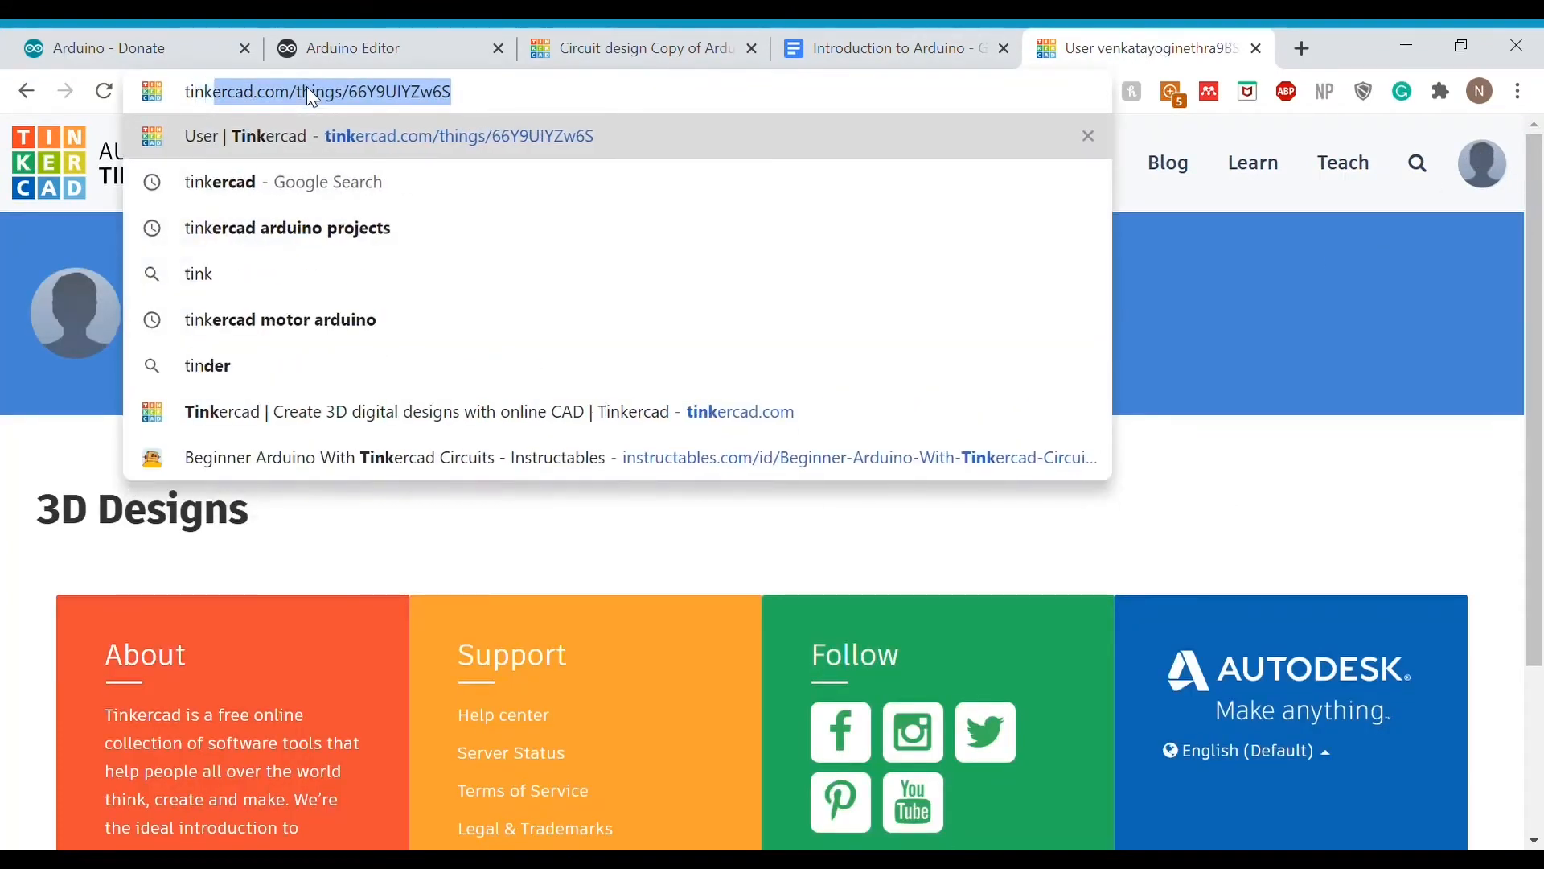
{"action": "key", "text": "BackSpace"}
{"action": "type", "text": "d.com"}
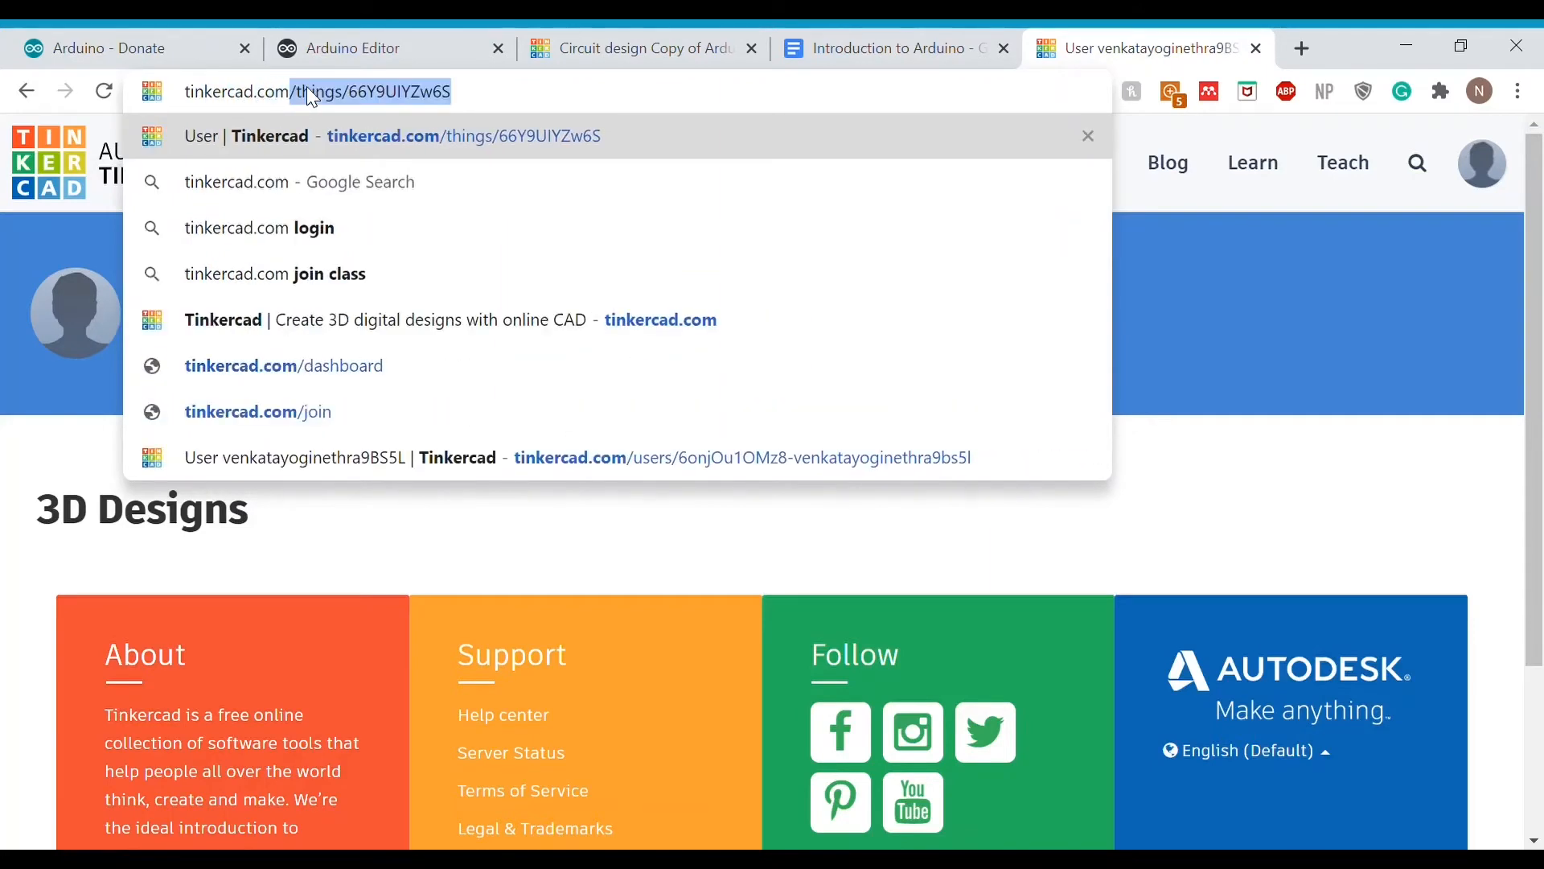
{"action": "key", "text": "Delete"}
{"action": "key", "text": "Return"}
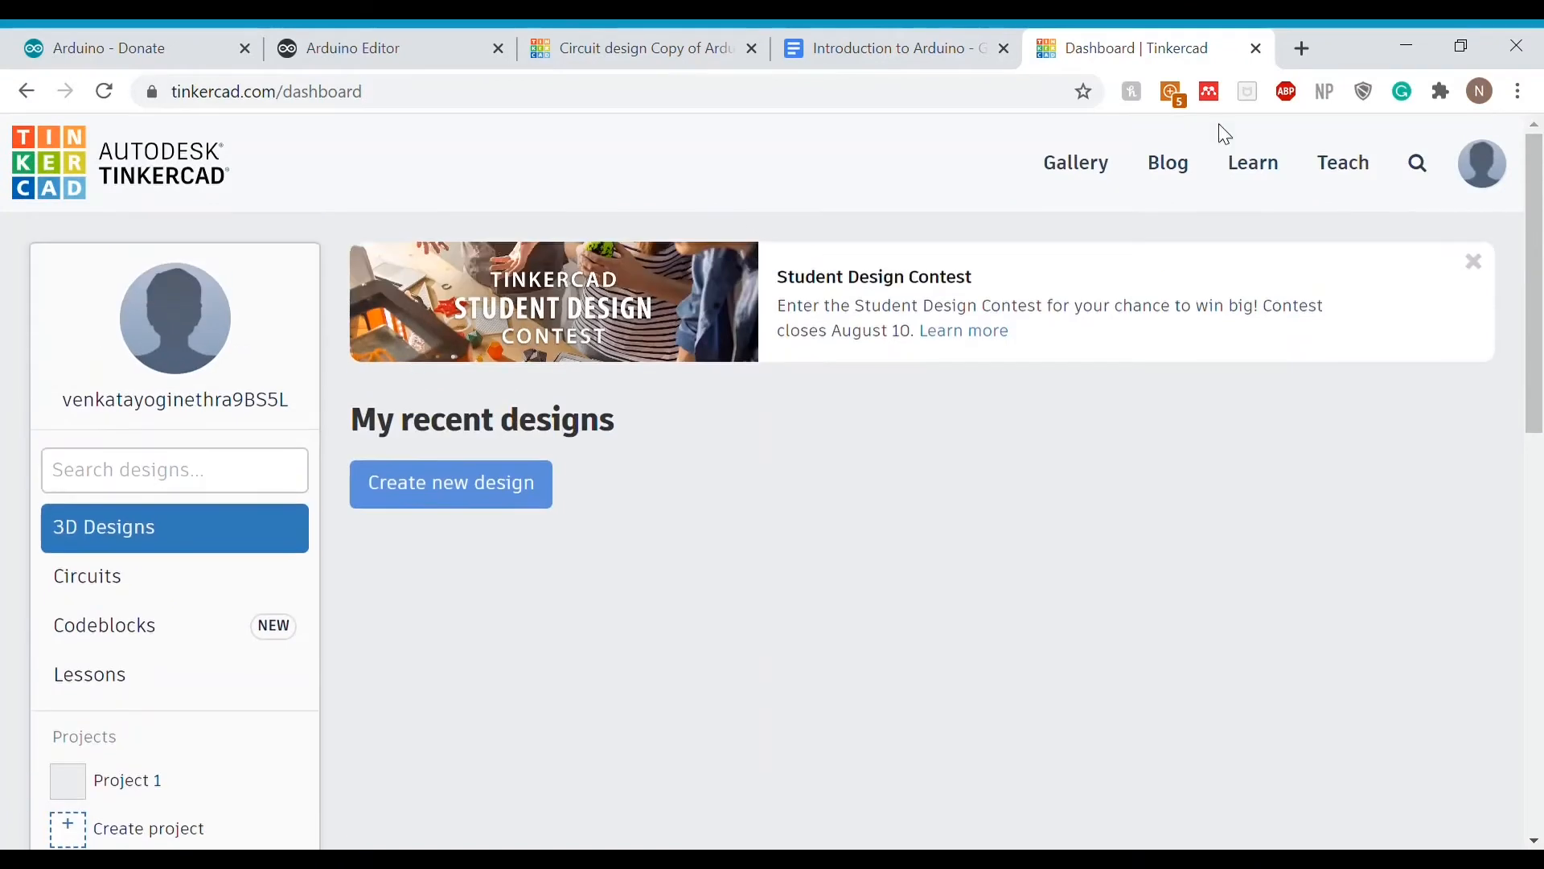
View the saved circuits on the dashboard, close that tab and return to the Copy of Arduino simulator AND circuit.
{"action": "left_click", "coordinate": [296, 477]}
{"action": "left_click", "coordinate": [121, 577]}
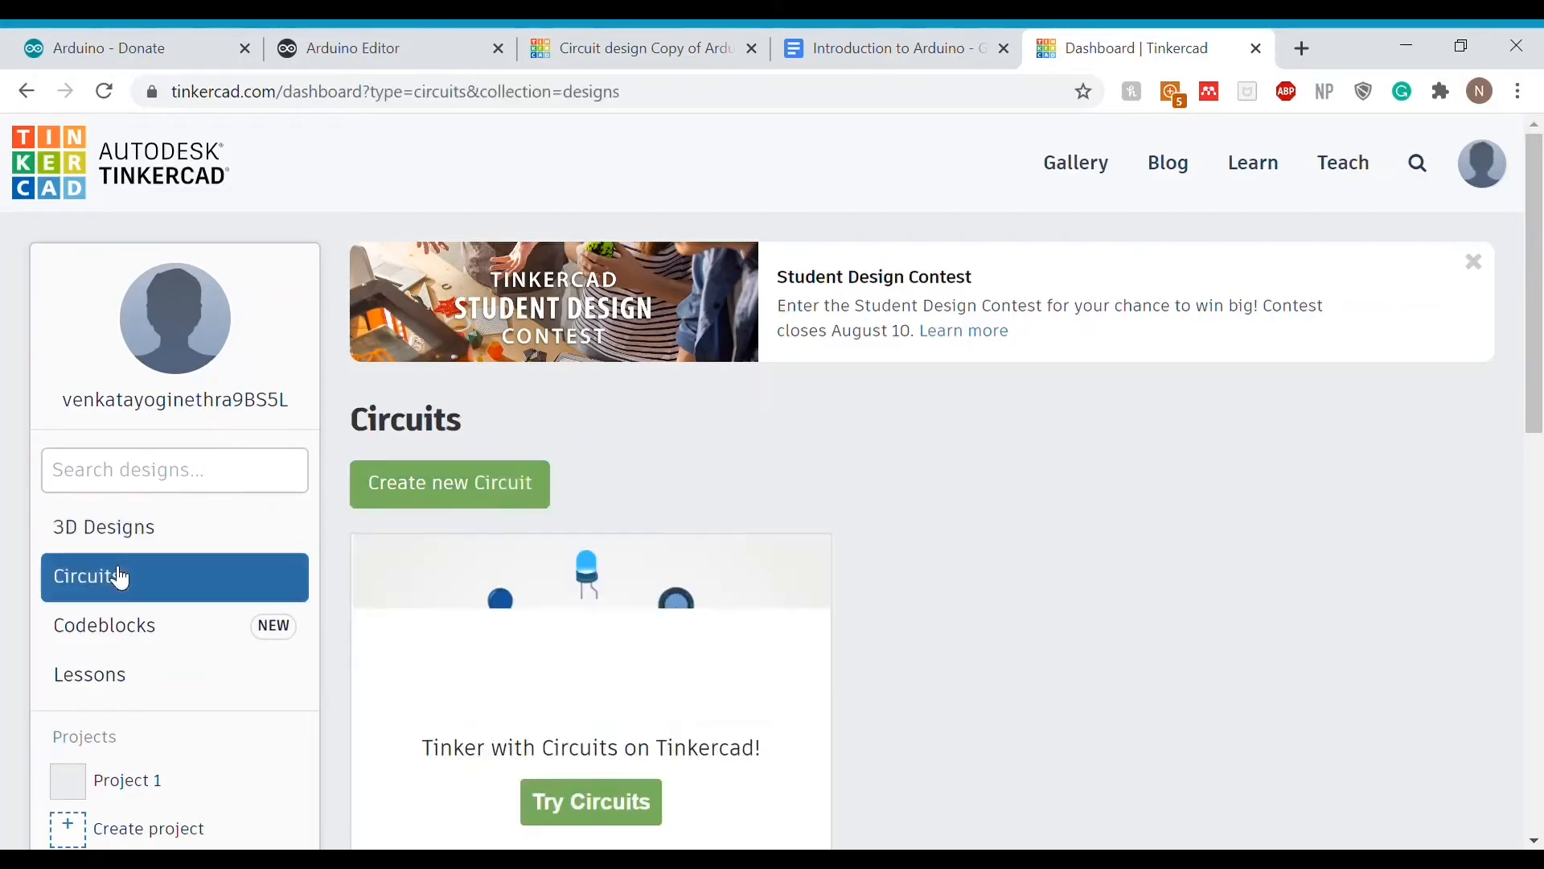
{"action": "scroll", "coordinate": [652, 699], "scroll_direction": "down", "scroll_amount": 2}
{"action": "scroll", "coordinate": [657, 707], "scroll_direction": "up", "scroll_amount": 1}
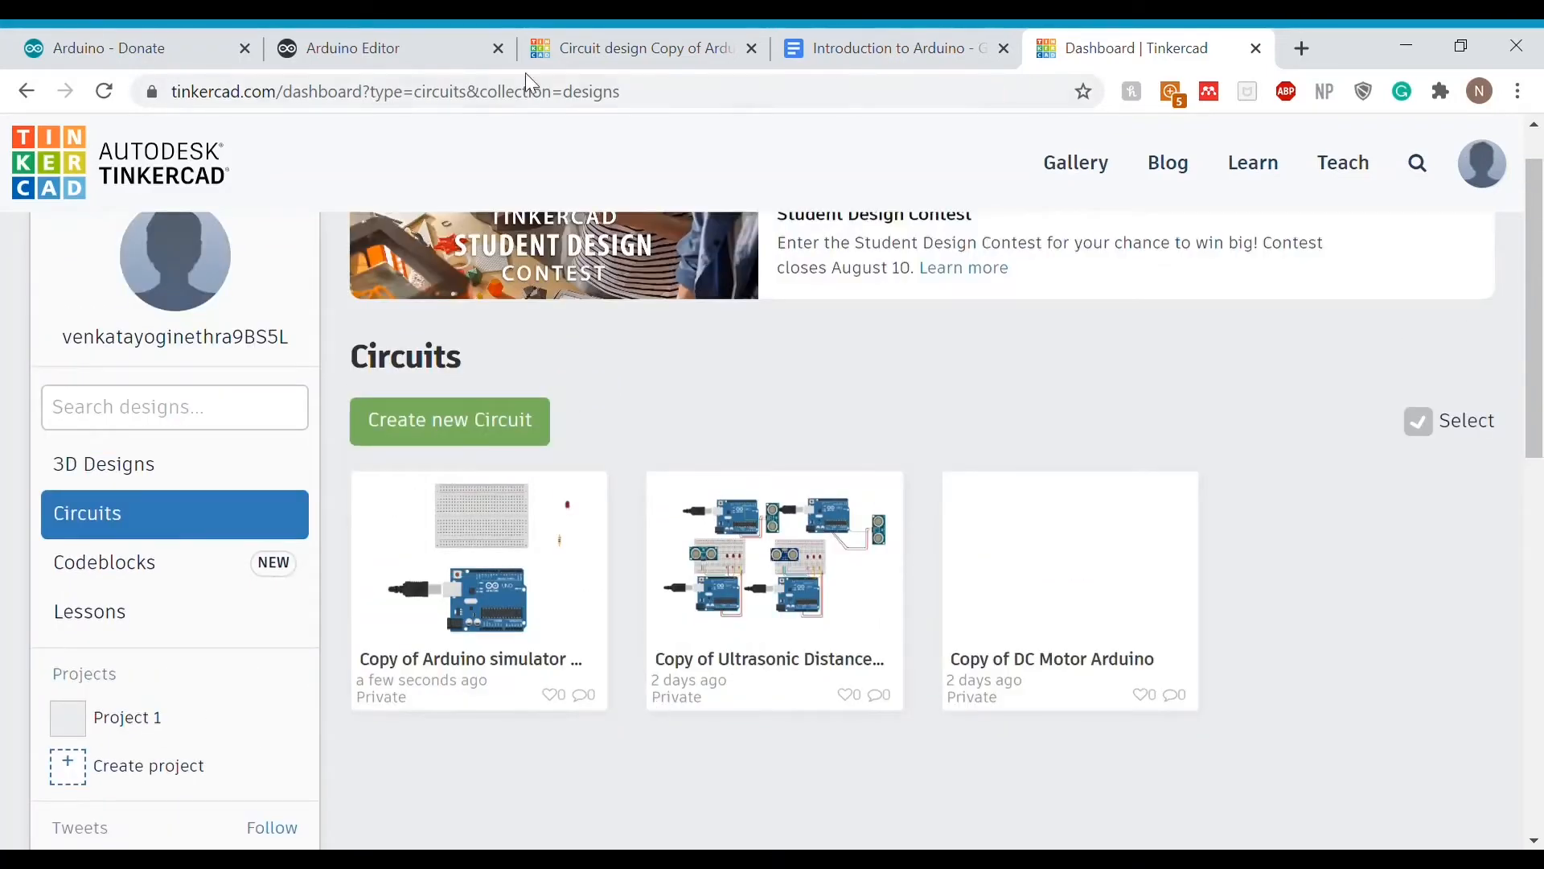
{"action": "mouse_move", "coordinate": [562, 593]}
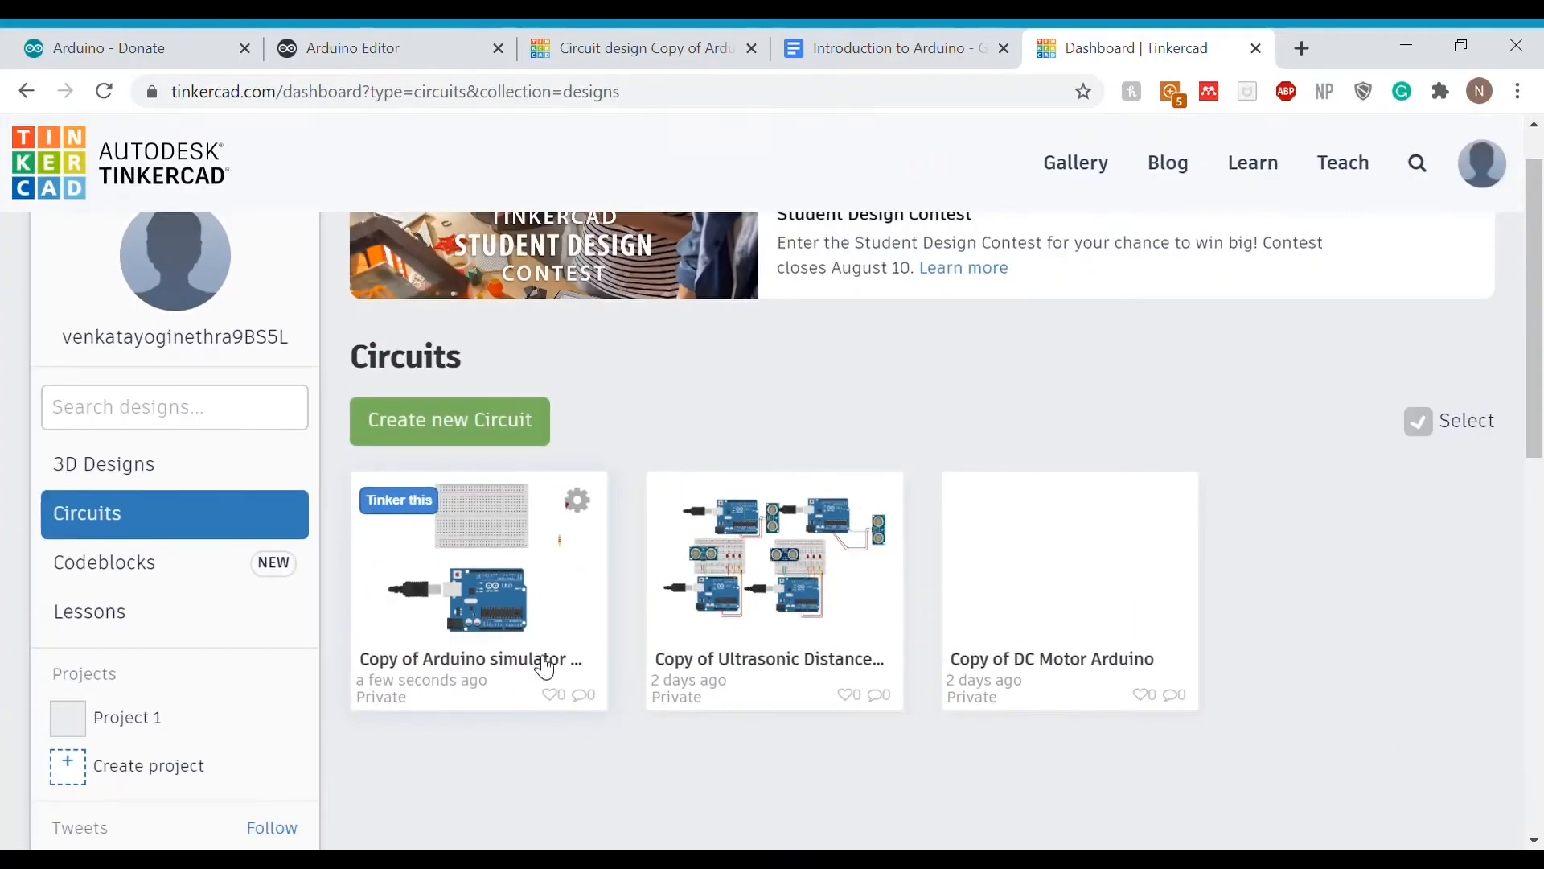
{"action": "left_click", "coordinate": [1256, 48]}
{"action": "left_click", "coordinate": [808, 42]}
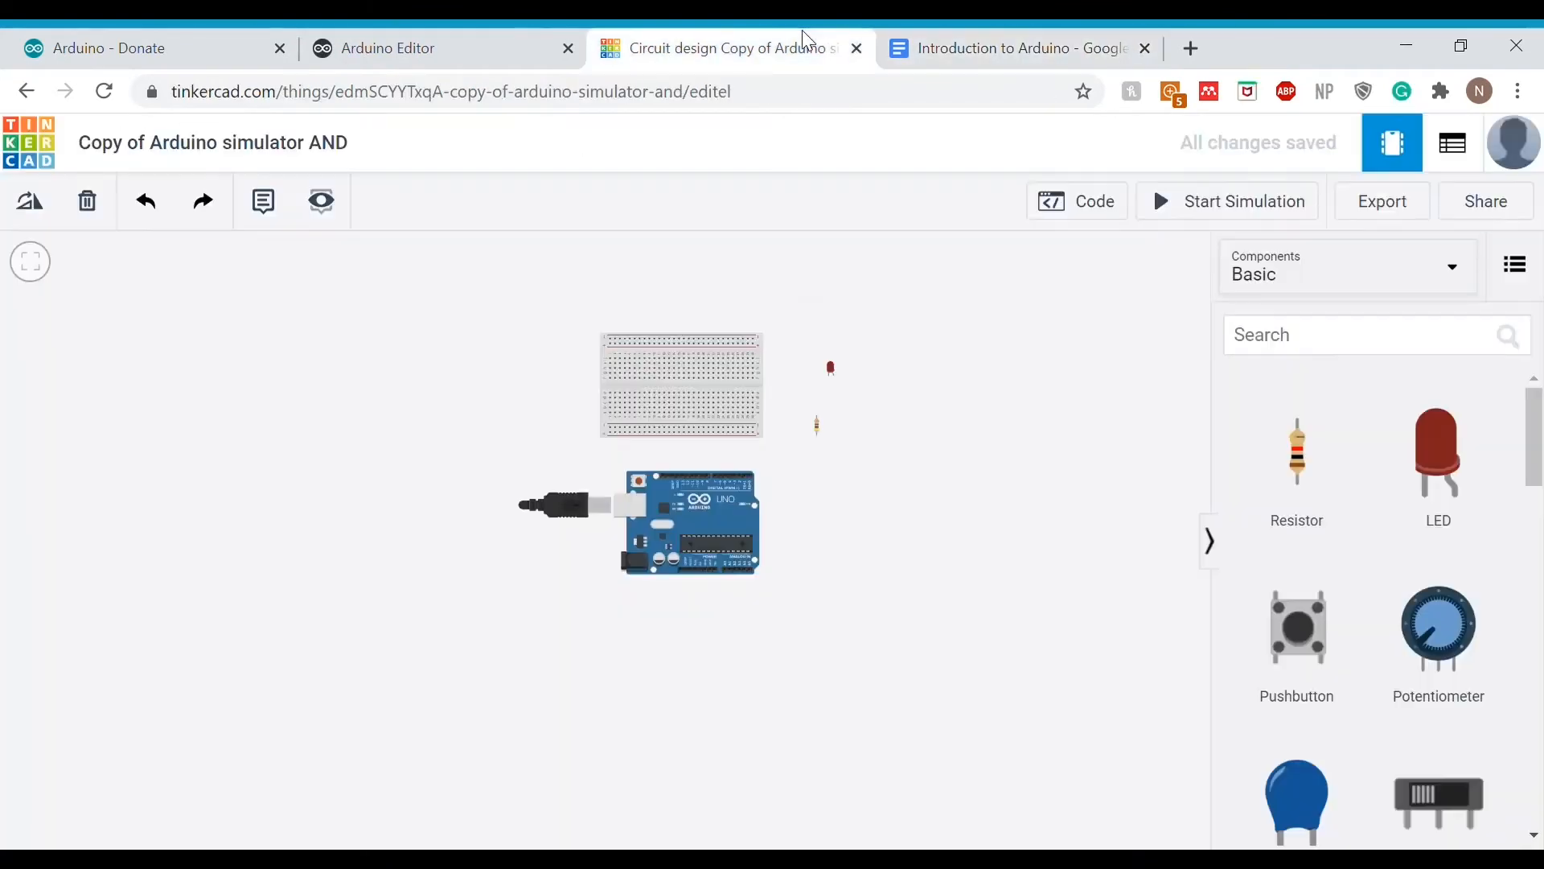
Examine the Basic components library from the resistor and LED down to the sensors and multimeter.
{"action": "scroll", "coordinate": [727, 388], "scroll_direction": "up", "scroll_amount": 4}
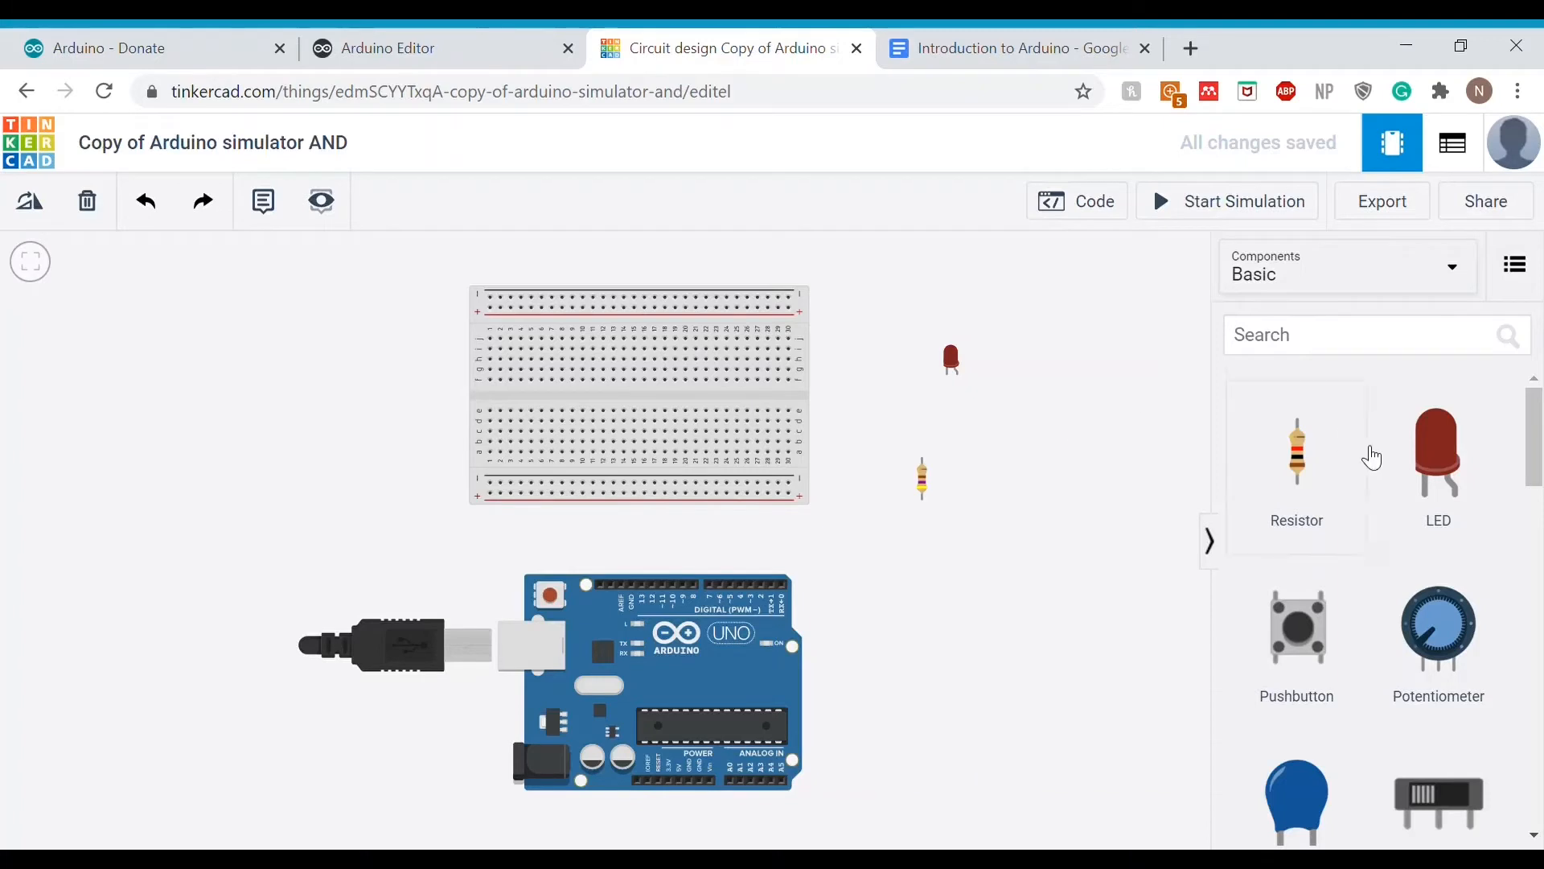
{"action": "scroll", "coordinate": [1372, 451], "scroll_direction": "down", "scroll_amount": 2}
{"action": "scroll", "coordinate": [1372, 456], "scroll_direction": "up", "scroll_amount": 2}
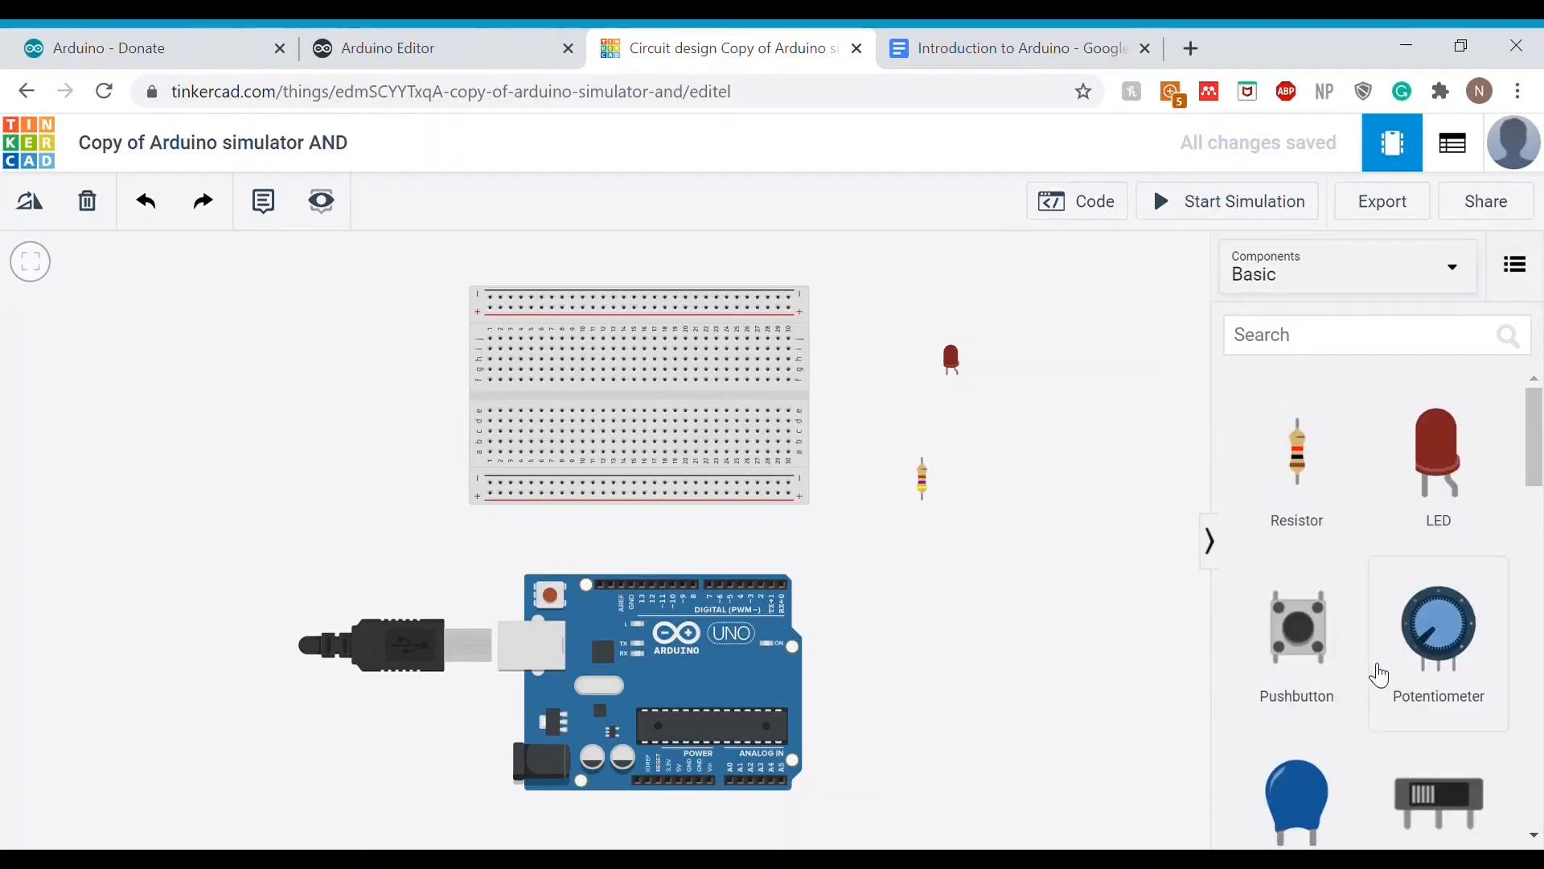
{"action": "scroll", "coordinate": [1380, 675], "scroll_direction": "down", "scroll_amount": 3}
{"action": "scroll", "coordinate": [1287, 699], "scroll_direction": "down", "scroll_amount": 1}
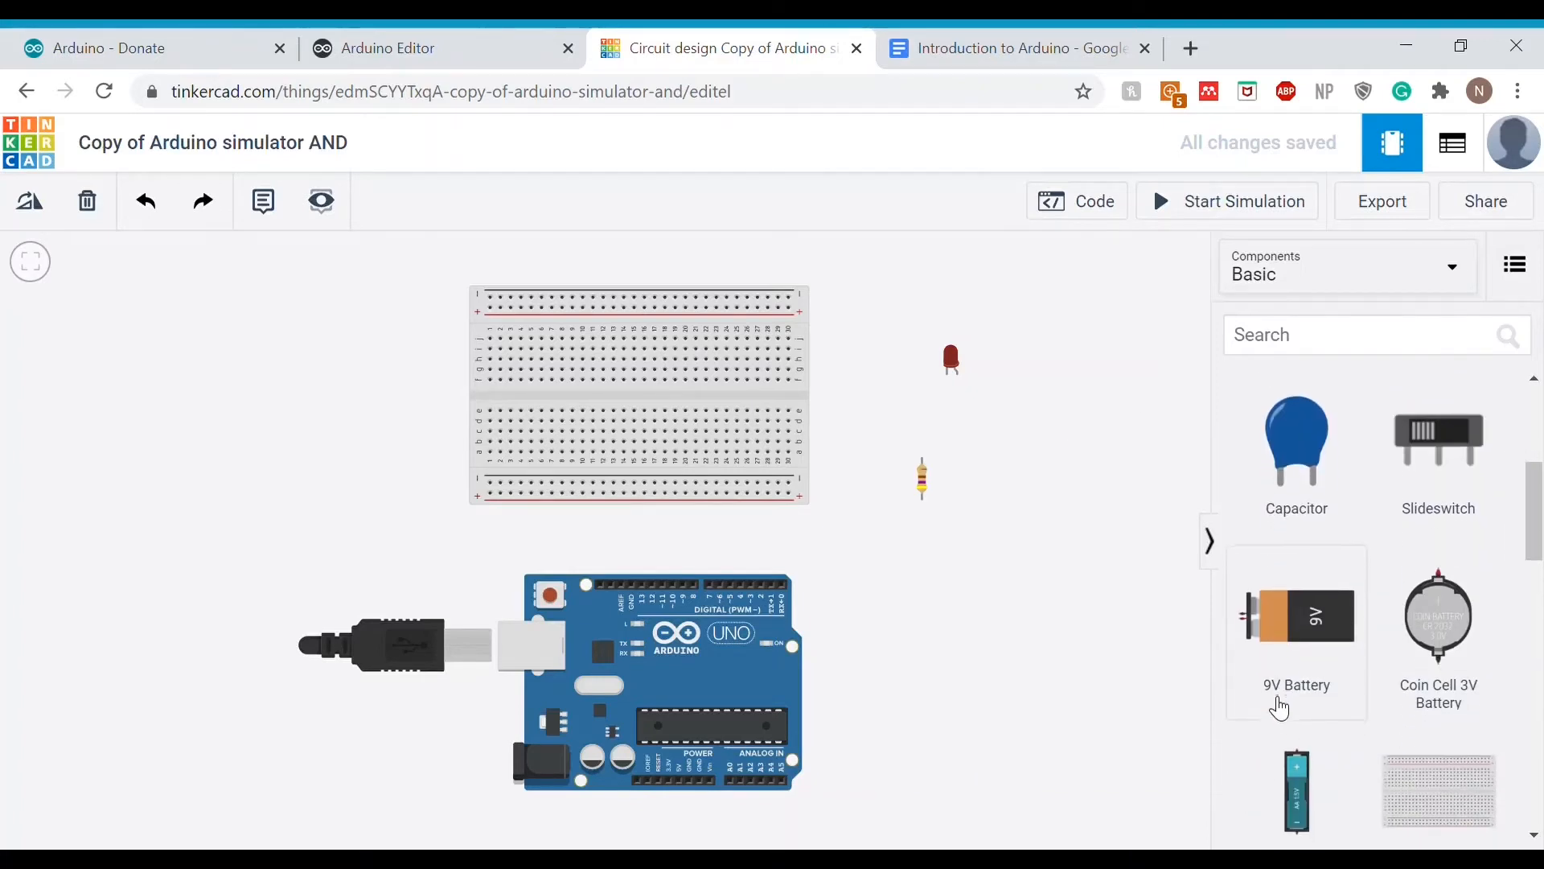
{"action": "scroll", "coordinate": [1366, 611], "scroll_direction": "down", "scroll_amount": 3}
{"action": "scroll", "coordinate": [1365, 611], "scroll_direction": "down", "scroll_amount": 1}
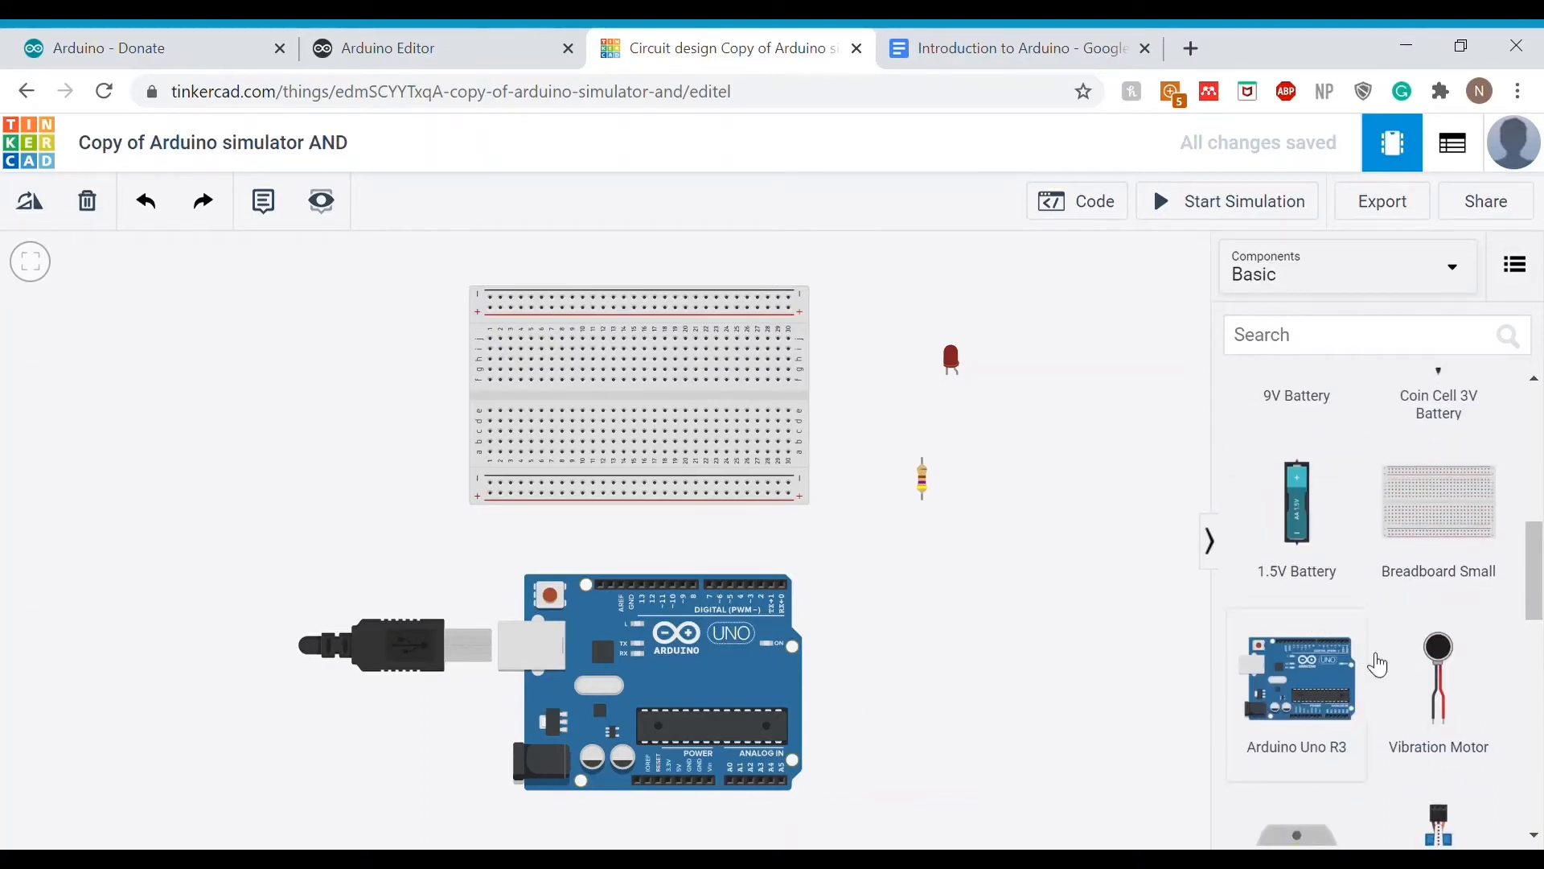
{"action": "scroll", "coordinate": [1379, 662], "scroll_direction": "down", "scroll_amount": 2}
{"action": "scroll", "coordinate": [1327, 586], "scroll_direction": "down", "scroll_amount": 4}
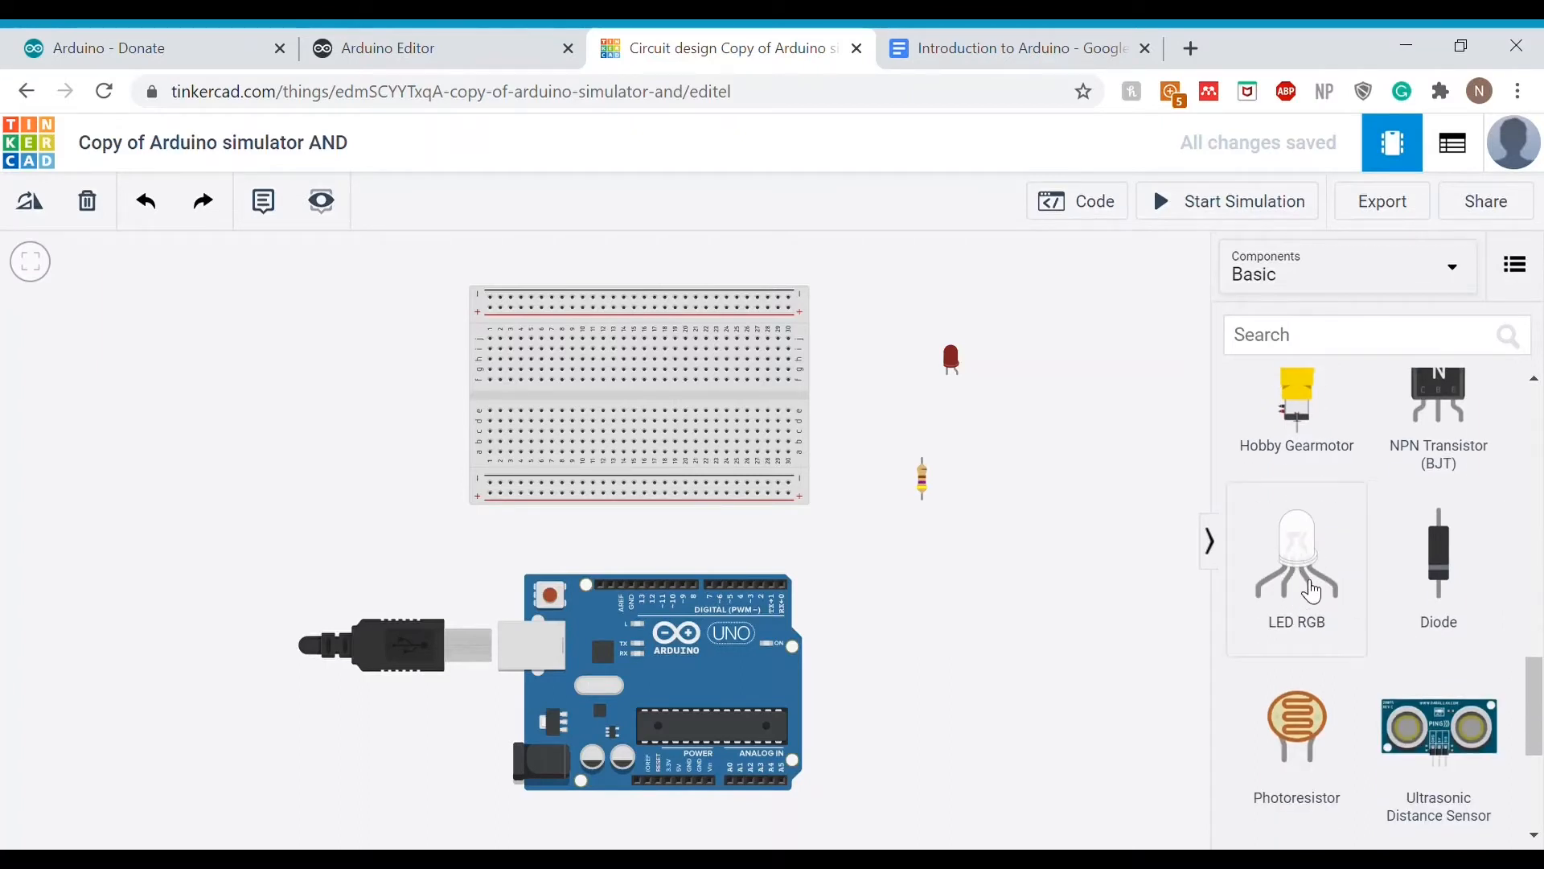
{"action": "scroll", "coordinate": [1305, 649], "scroll_direction": "down", "scroll_amount": 2}
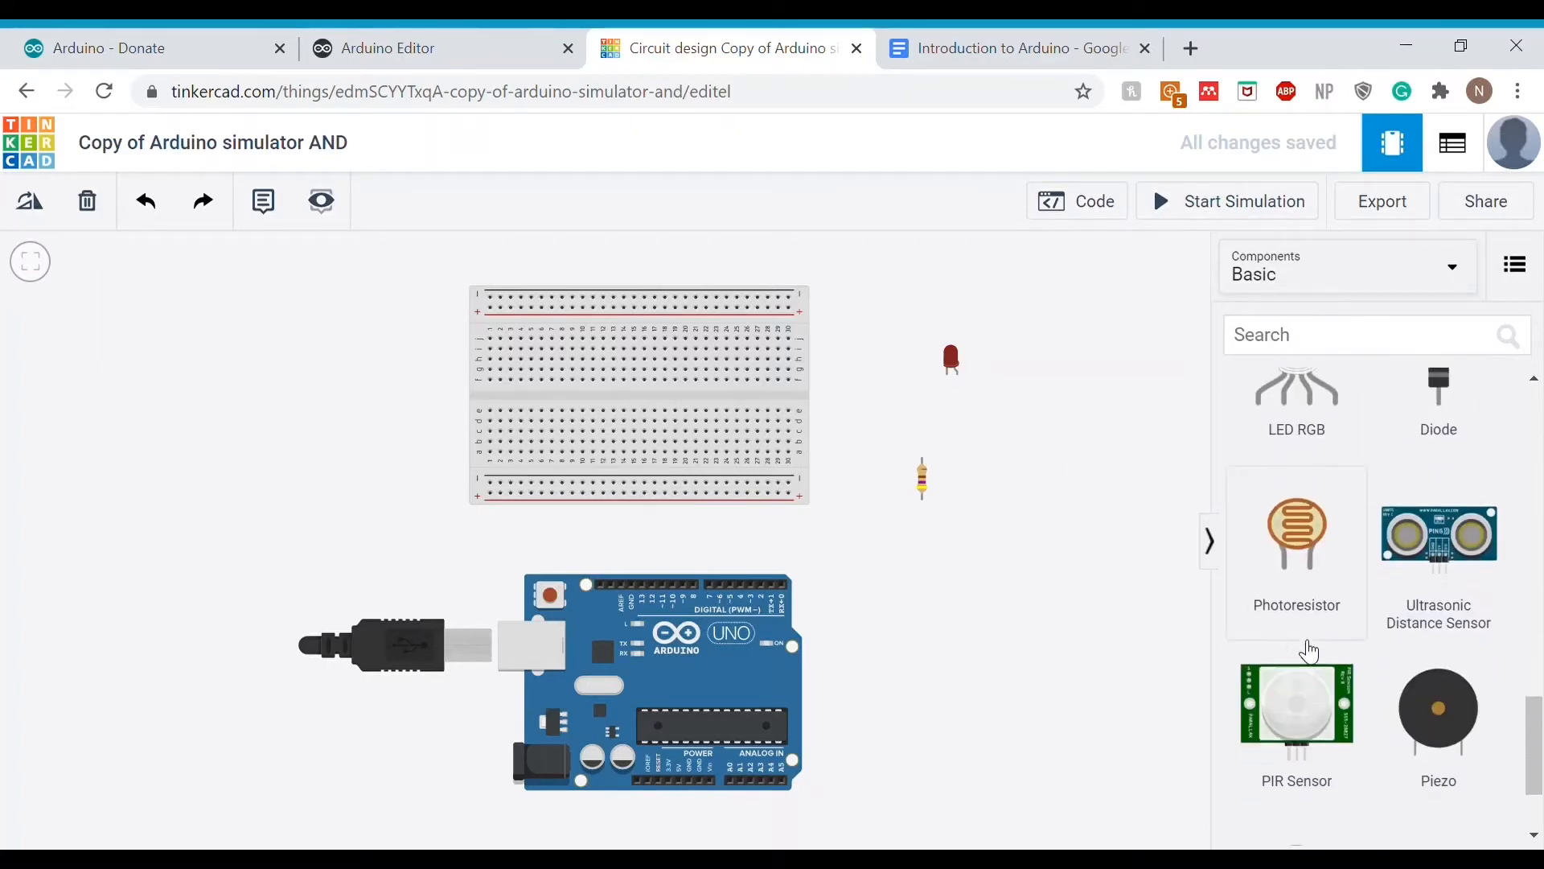
{"action": "scroll", "coordinate": [1365, 604], "scroll_direction": "down", "scroll_amount": 1}
{"action": "scroll", "coordinate": [1431, 689], "scroll_direction": "down", "scroll_amount": 1}
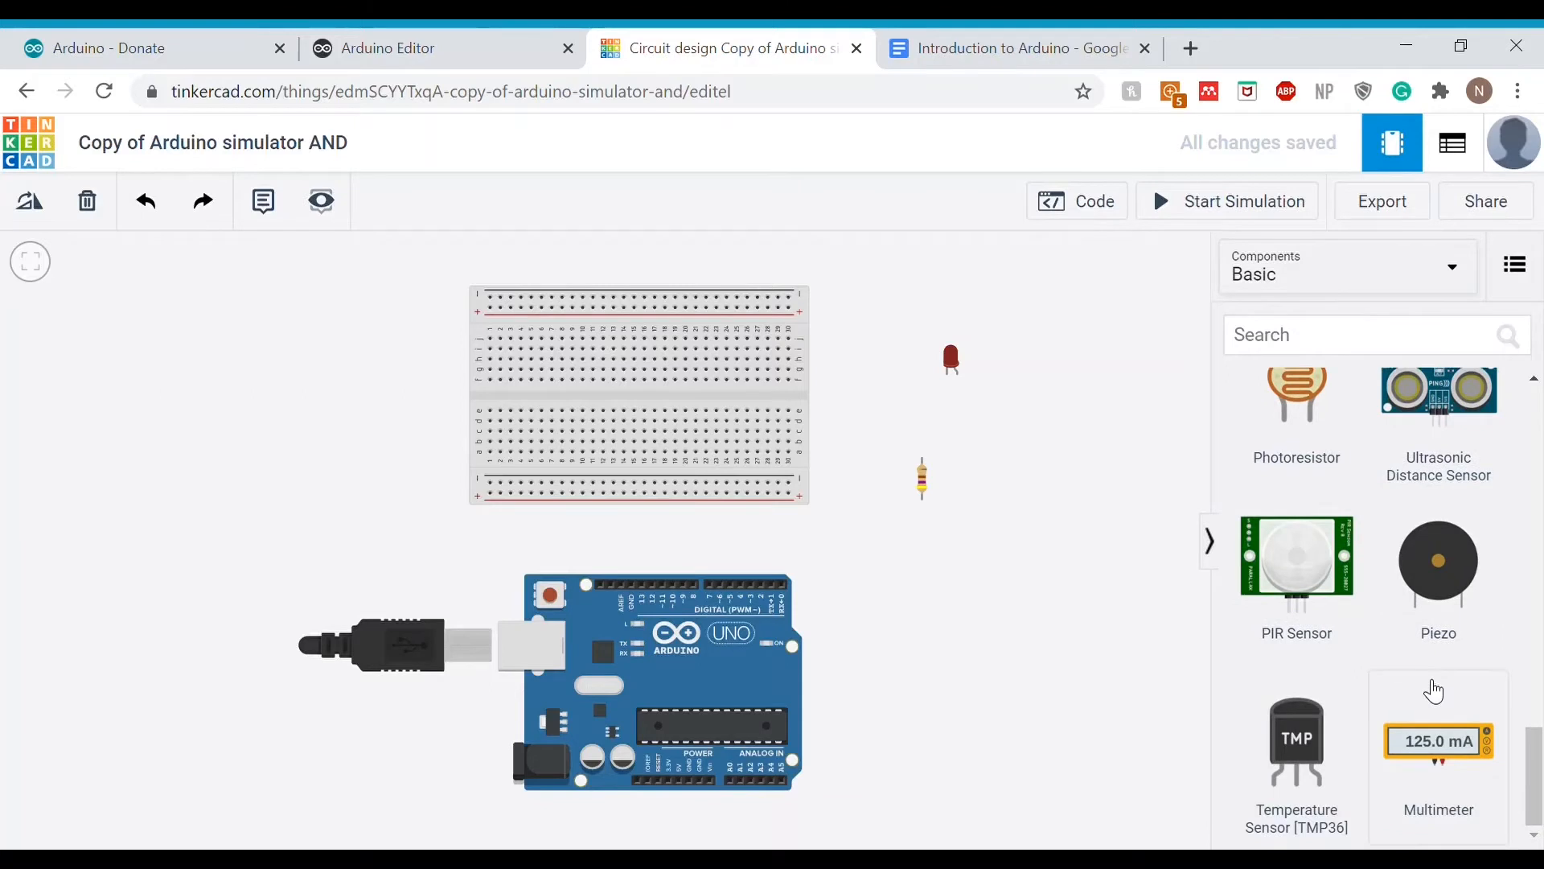
{"action": "scroll", "coordinate": [1434, 689], "scroll_direction": "up", "scroll_amount": 8}
View the Arduino Uno's text code for the circuit and hide the code editor again.
{"action": "left_click", "coordinate": [1090, 205]}
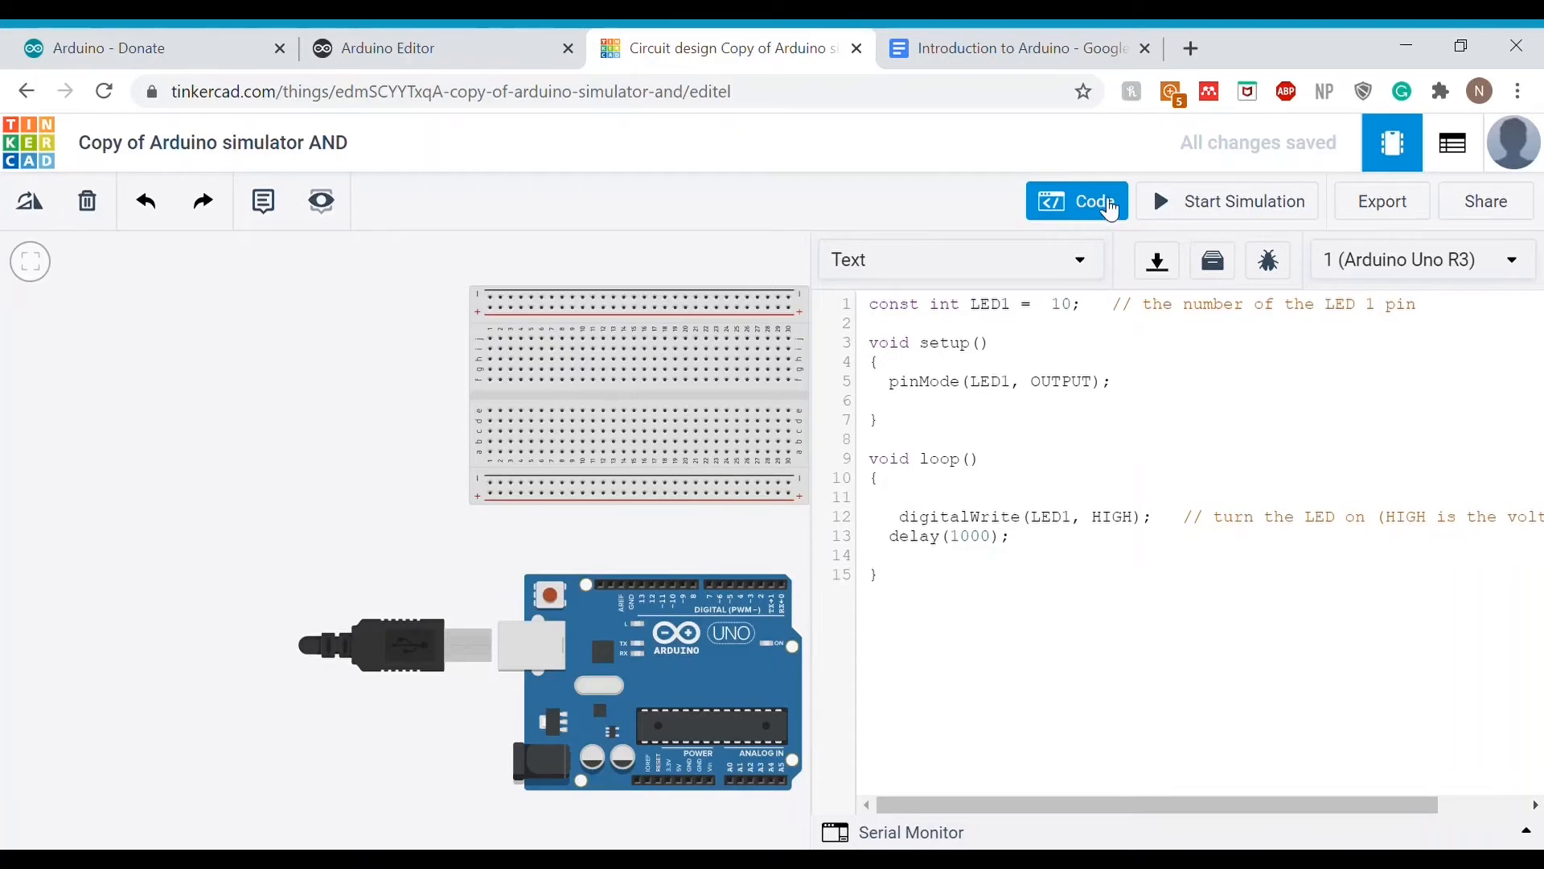
{"action": "left_click", "coordinate": [1100, 203]}
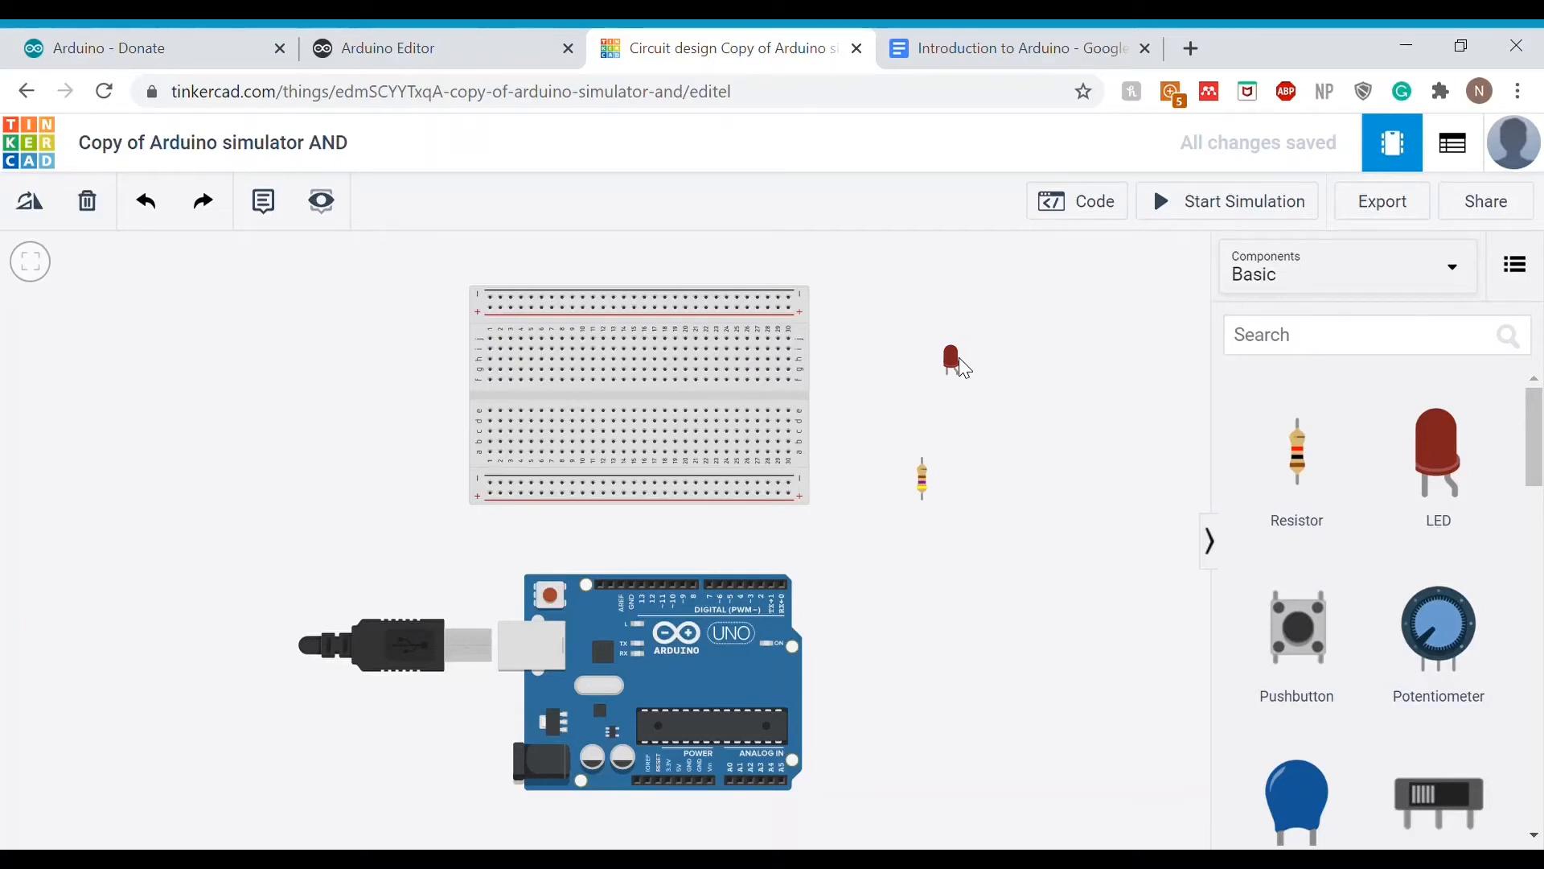
Place the red LED on the breadboard, near the middle of the lower terminal rows.
{"action": "left_click", "coordinate": [686, 441]}
{"action": "left_click_drag", "start_coordinate": [953, 363], "coordinate": [641, 420]}
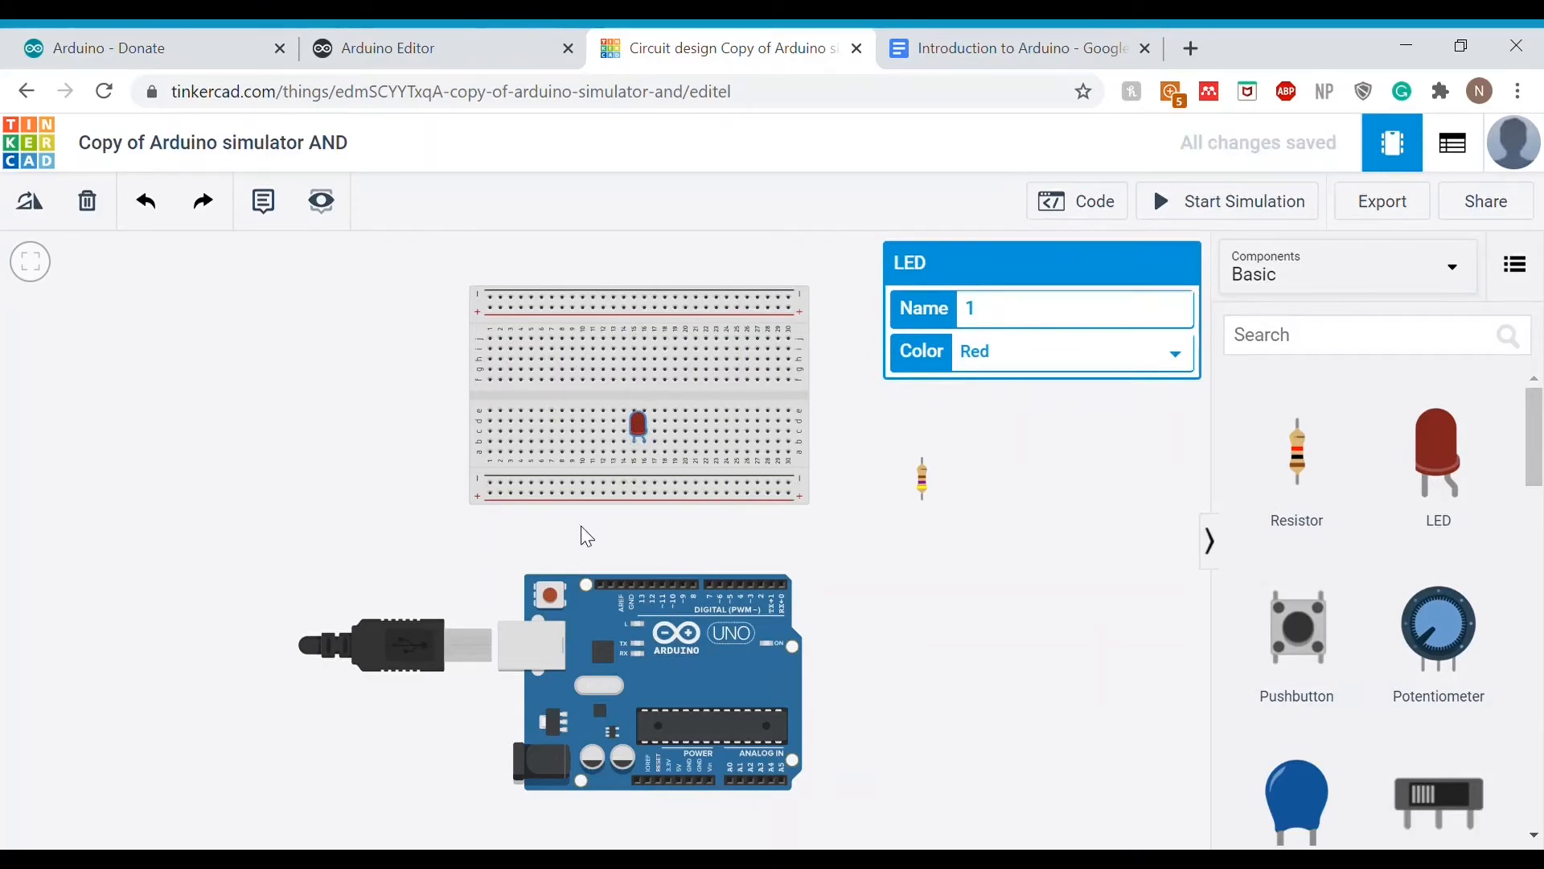
Wire the Arduino's GND pin beside pin 13 to the breadboard's lower negative rail and set the wire color to black.
{"action": "left_click", "coordinate": [635, 593]}
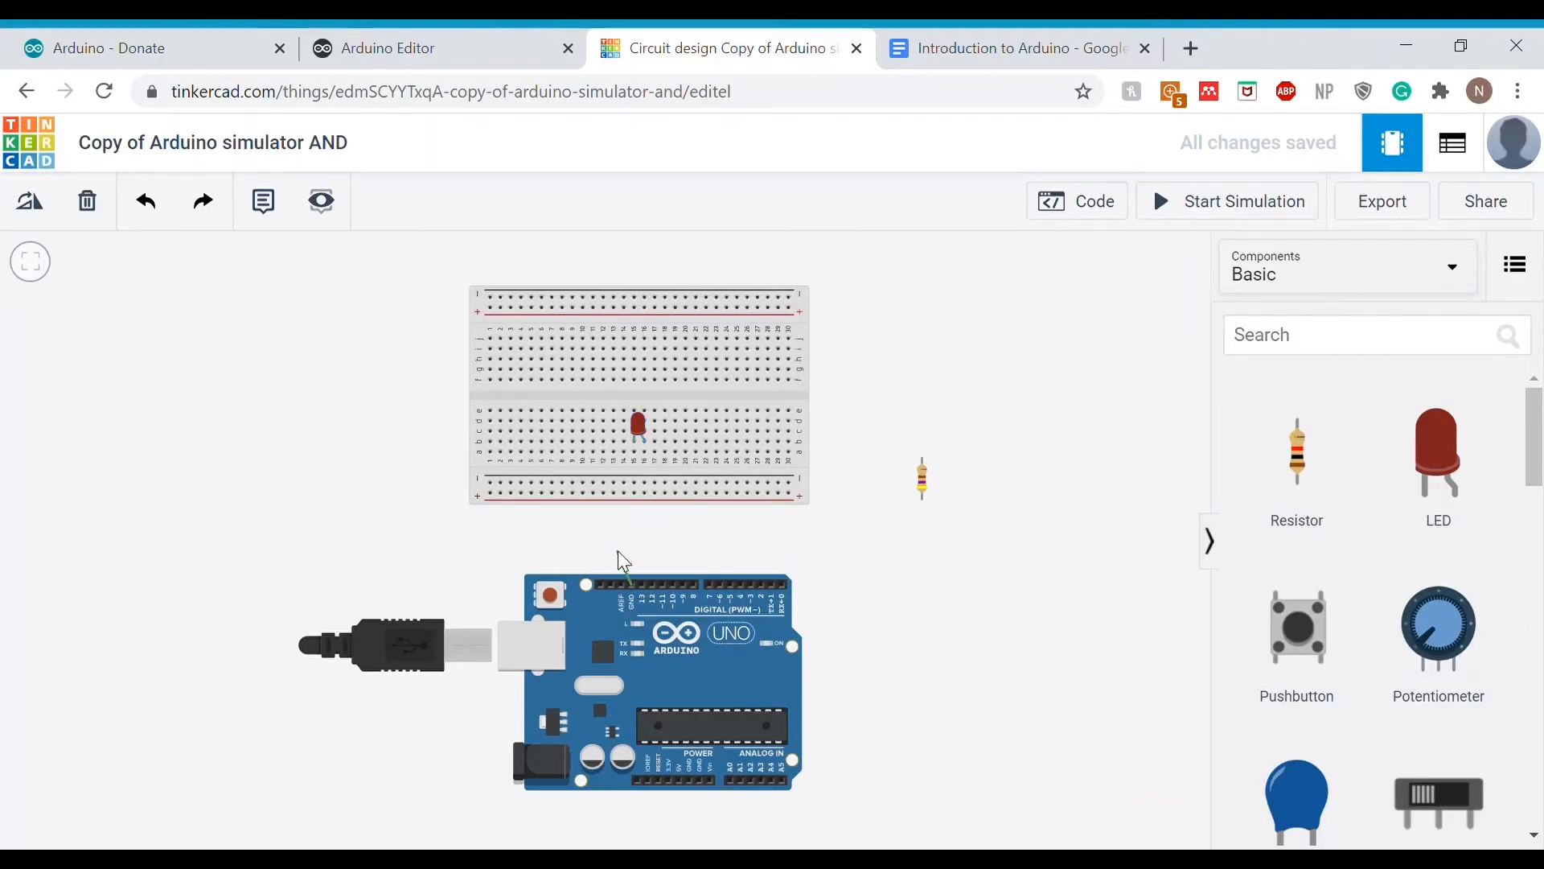
{"action": "left_click", "coordinate": [604, 485]}
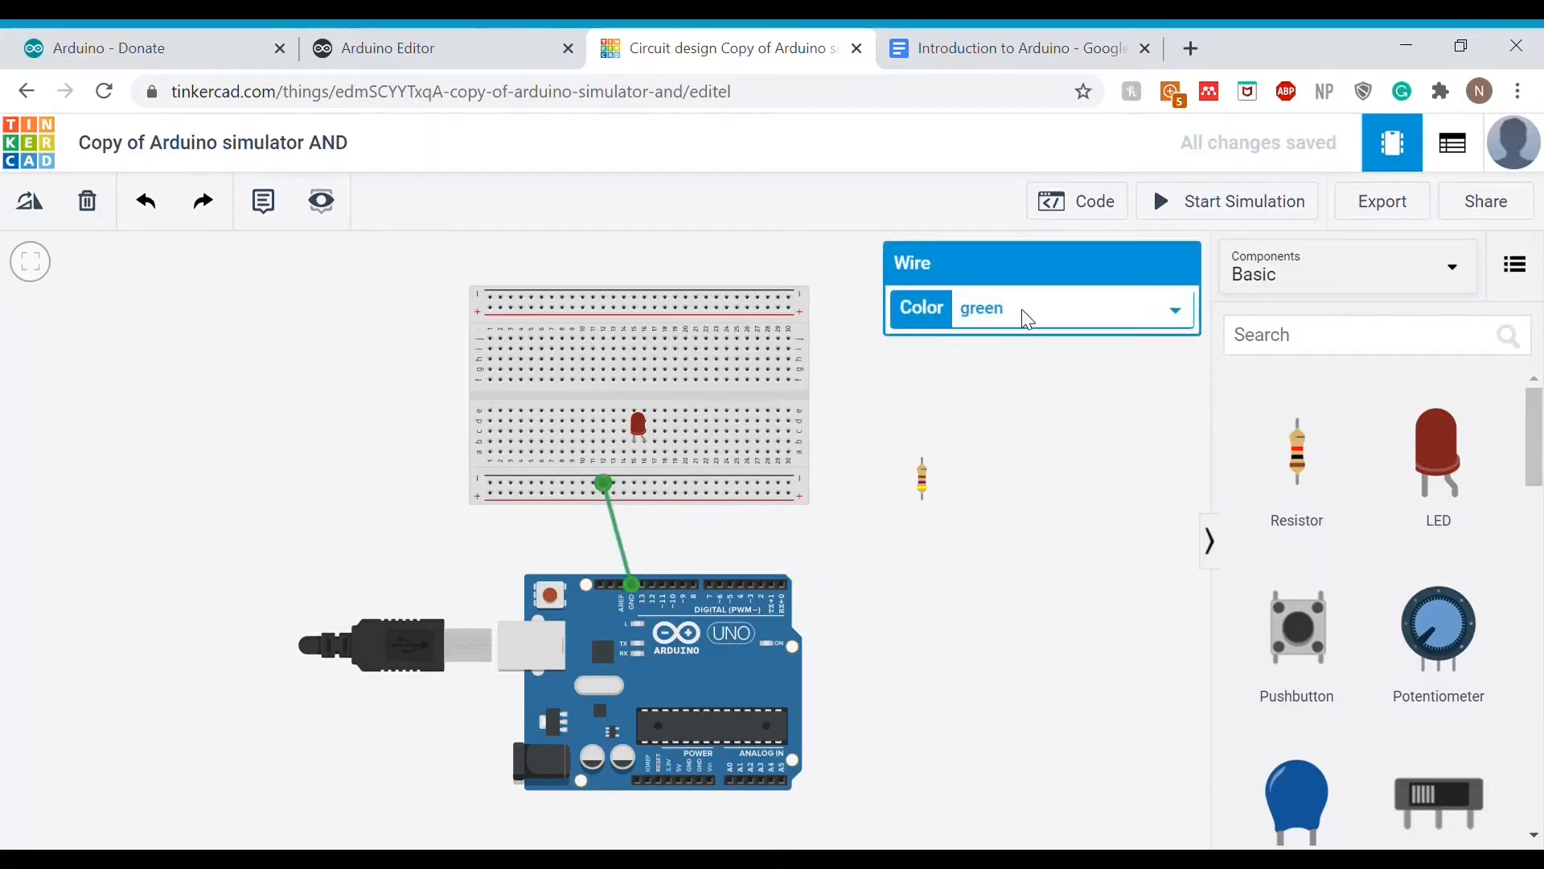
{"action": "left_click", "coordinate": [1028, 319]}
{"action": "left_click", "coordinate": [1003, 351]}
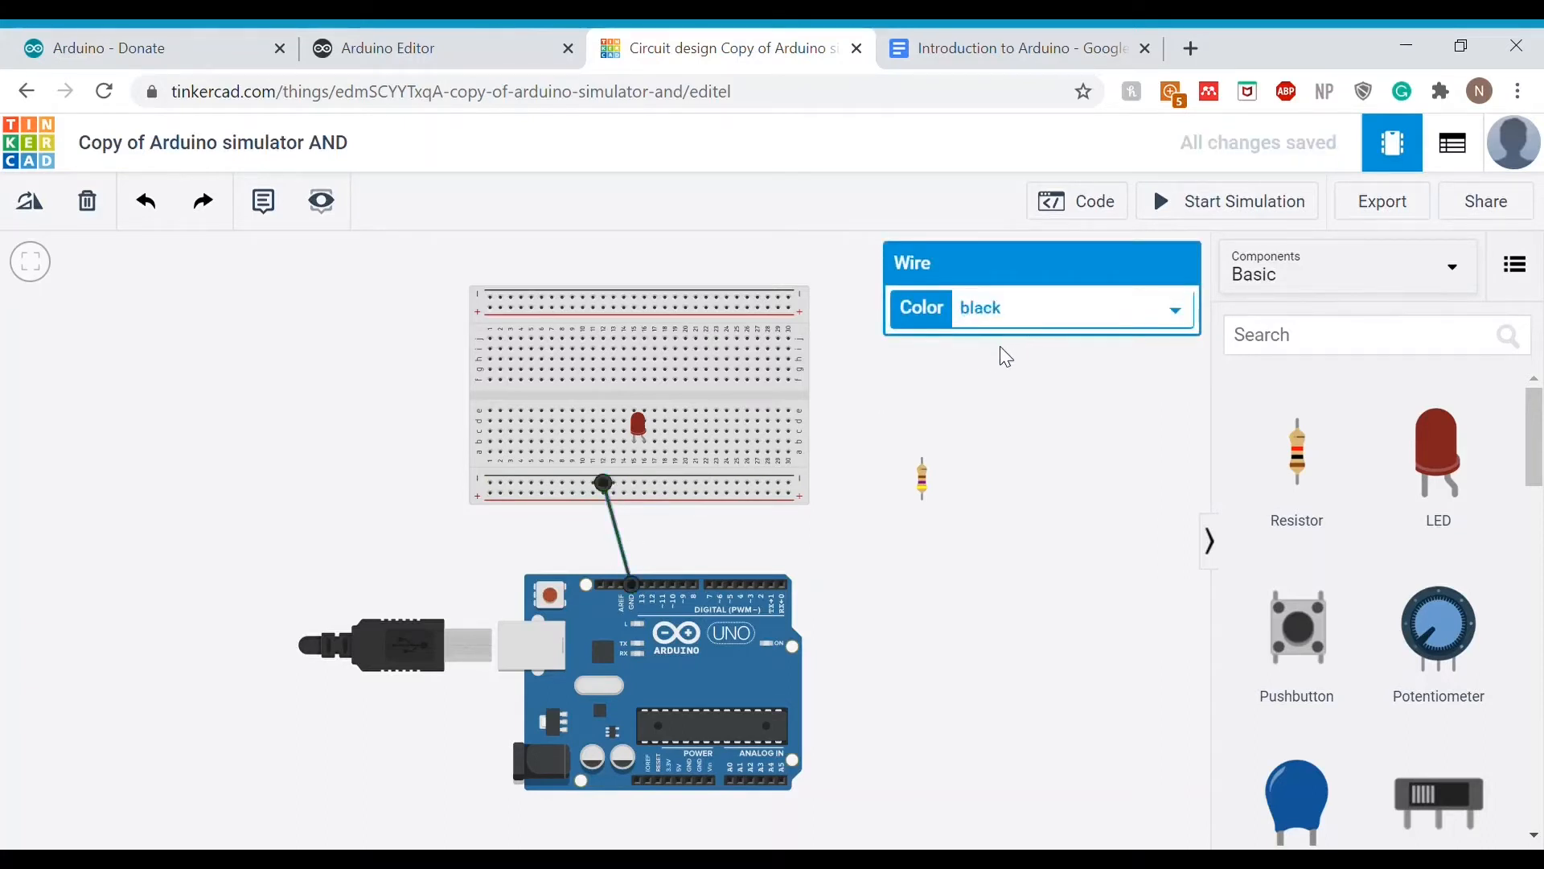
{"action": "left_click", "coordinate": [834, 577]}
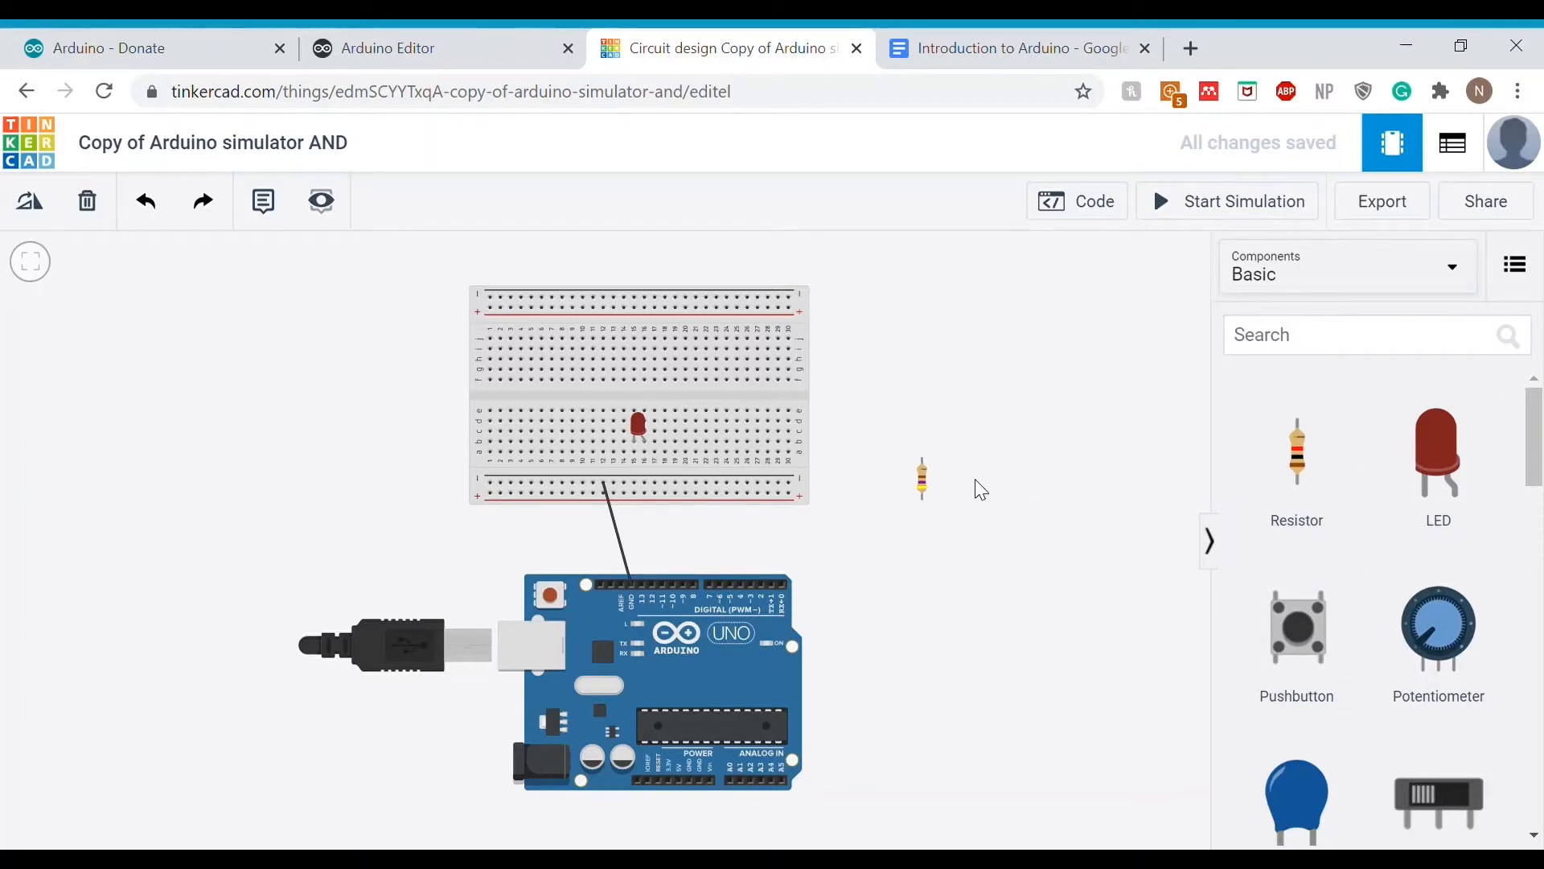
Place the resistor on the breadboard between the LED's cathode column and the lower negative rail.
{"action": "left_click_drag", "start_coordinate": [926, 486], "coordinate": [924, 503]}
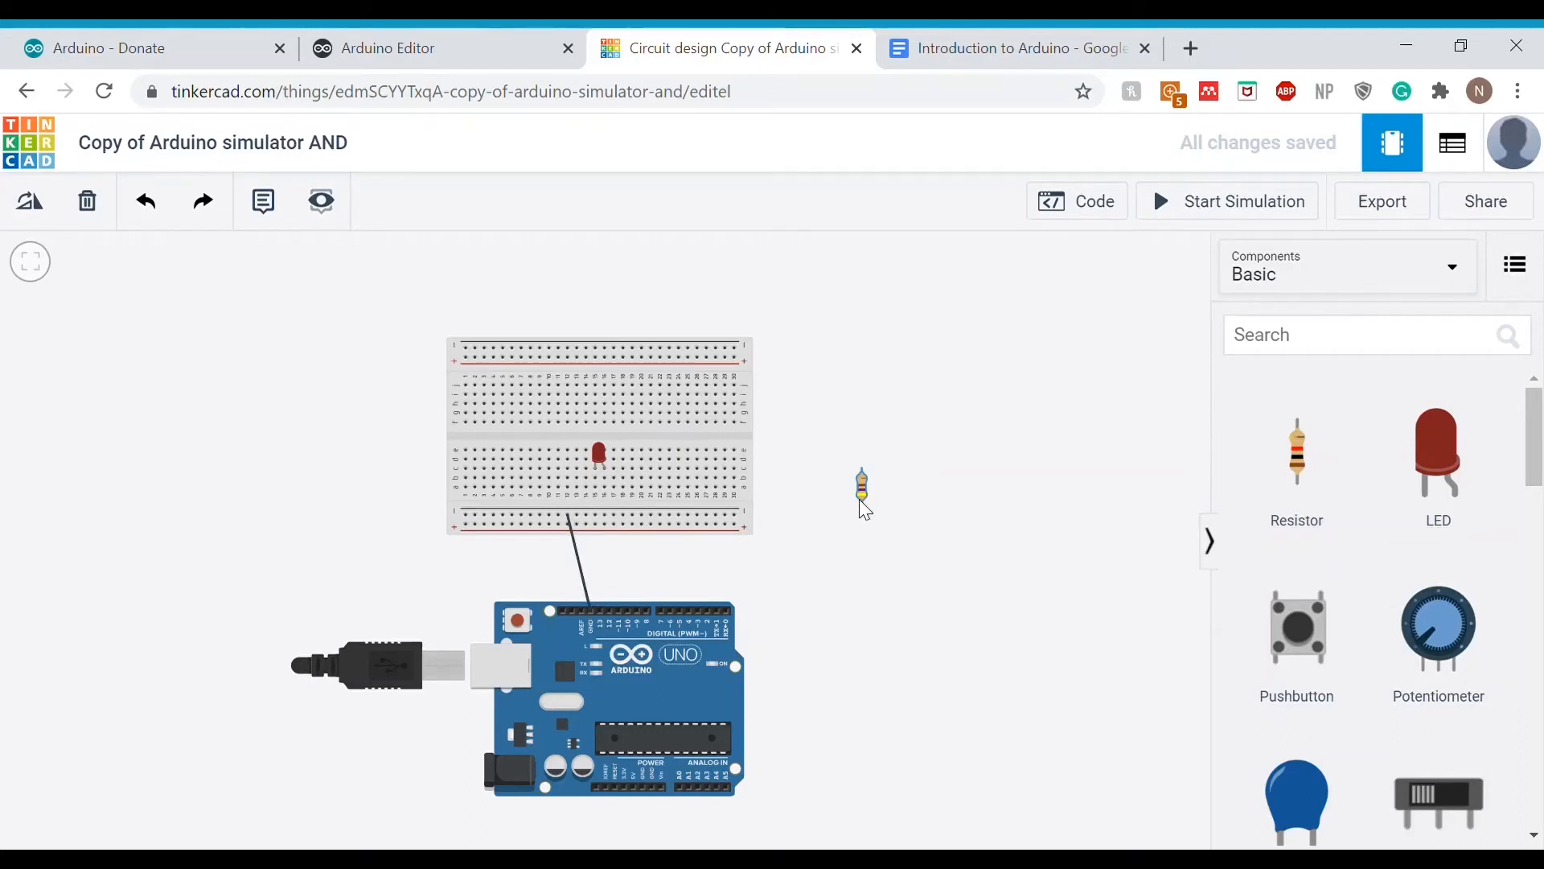
{"action": "left_click_drag", "start_coordinate": [855, 502], "coordinate": [660, 486]}
{"action": "left_click", "coordinate": [923, 468]}
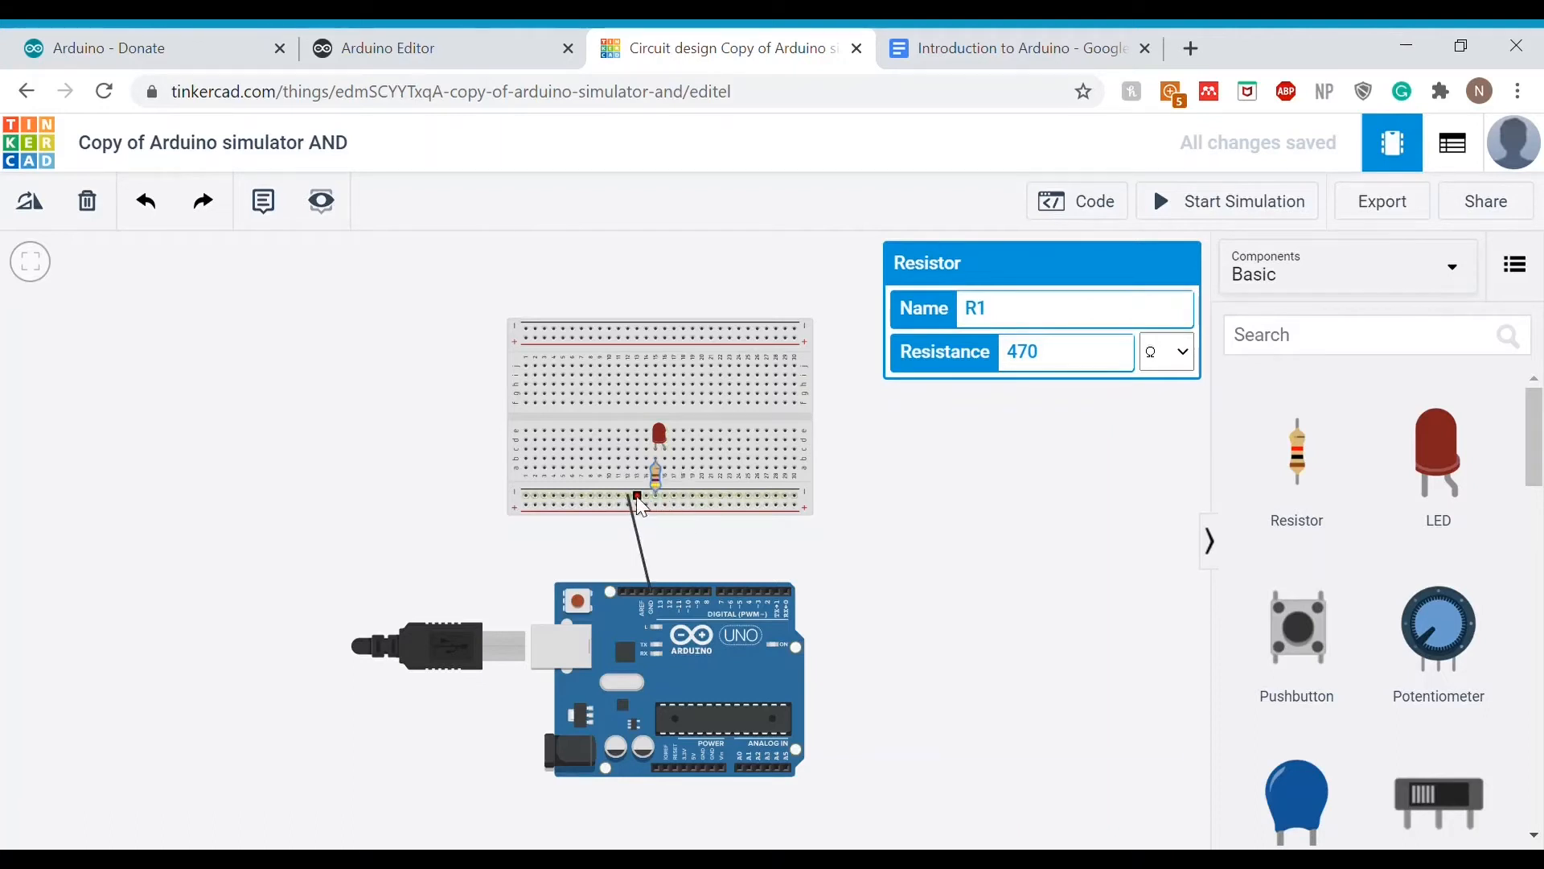
Wire the breadboard column of the LED's anode to the Arduino's pin 10 and set the wire color to light blue.
{"action": "left_click", "coordinate": [665, 459]}
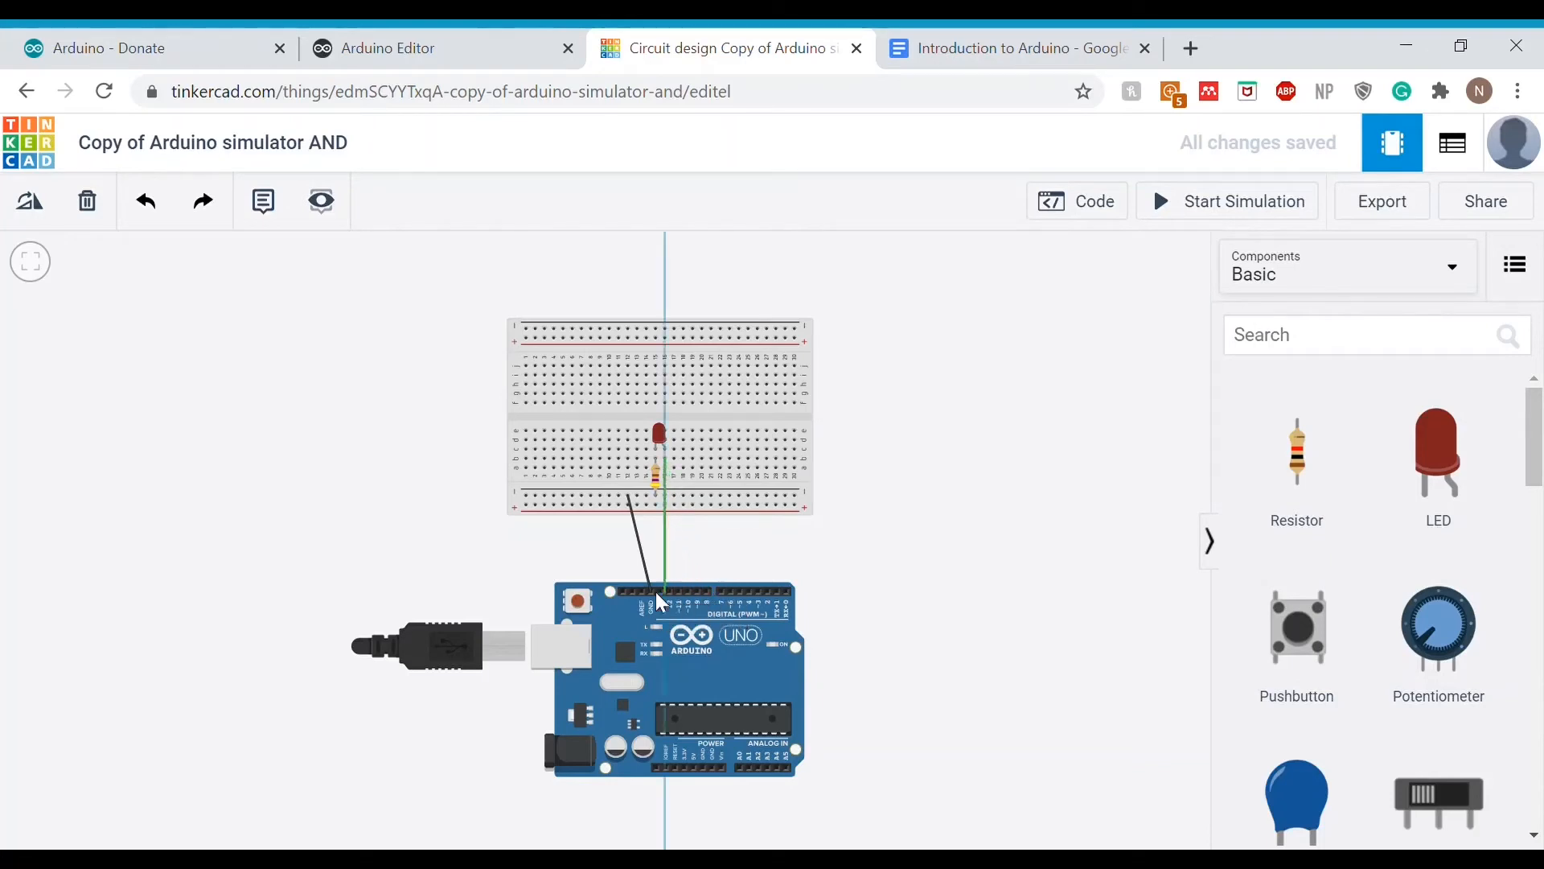
{"action": "left_click", "coordinate": [689, 592]}
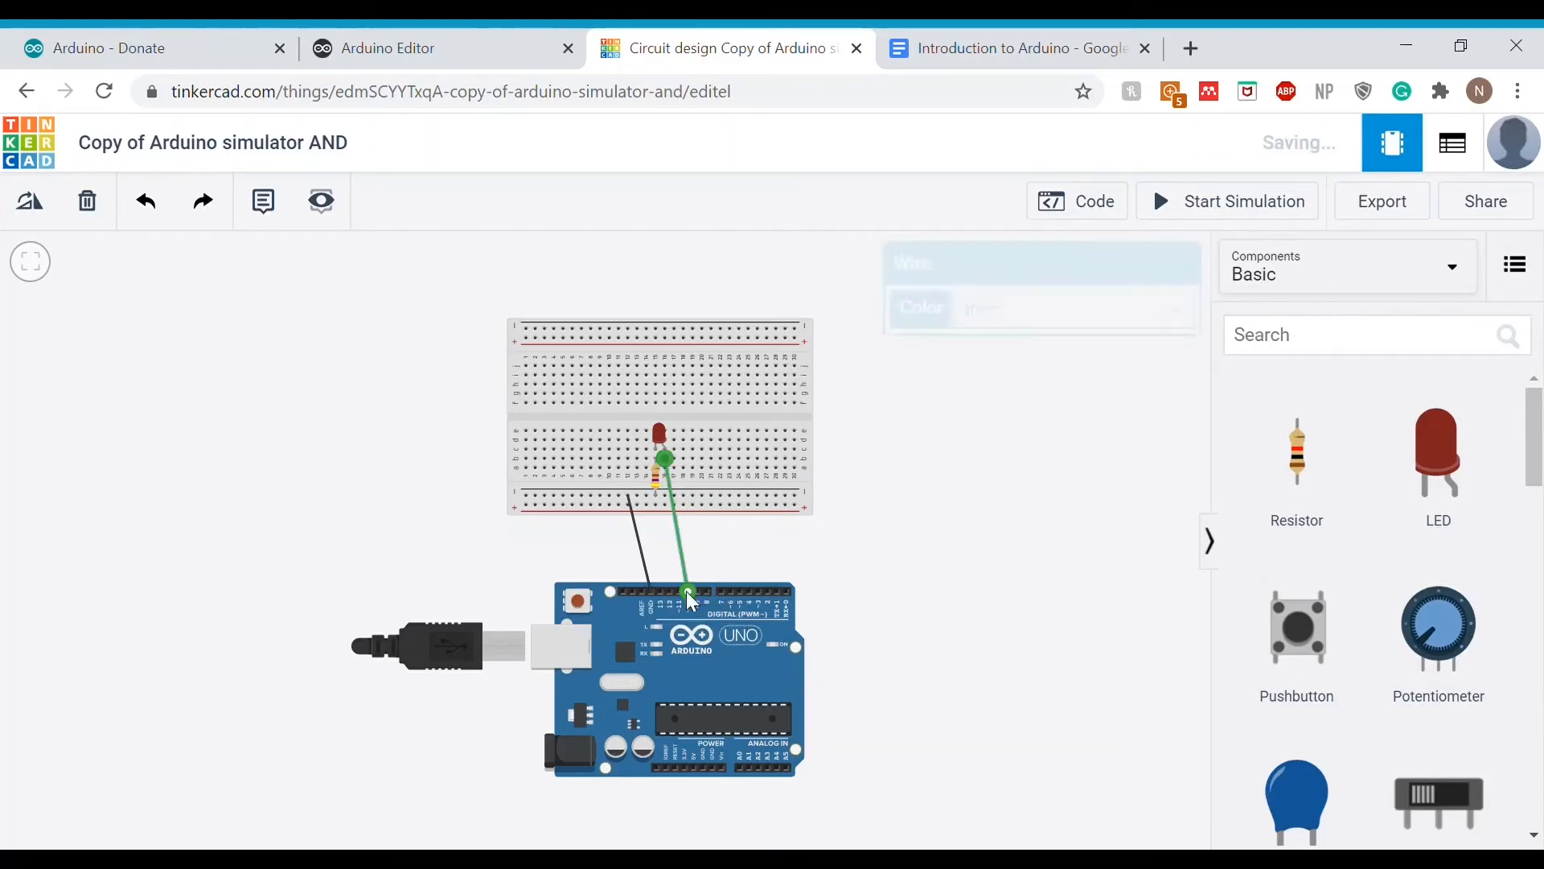
{"action": "left_click", "coordinate": [819, 521]}
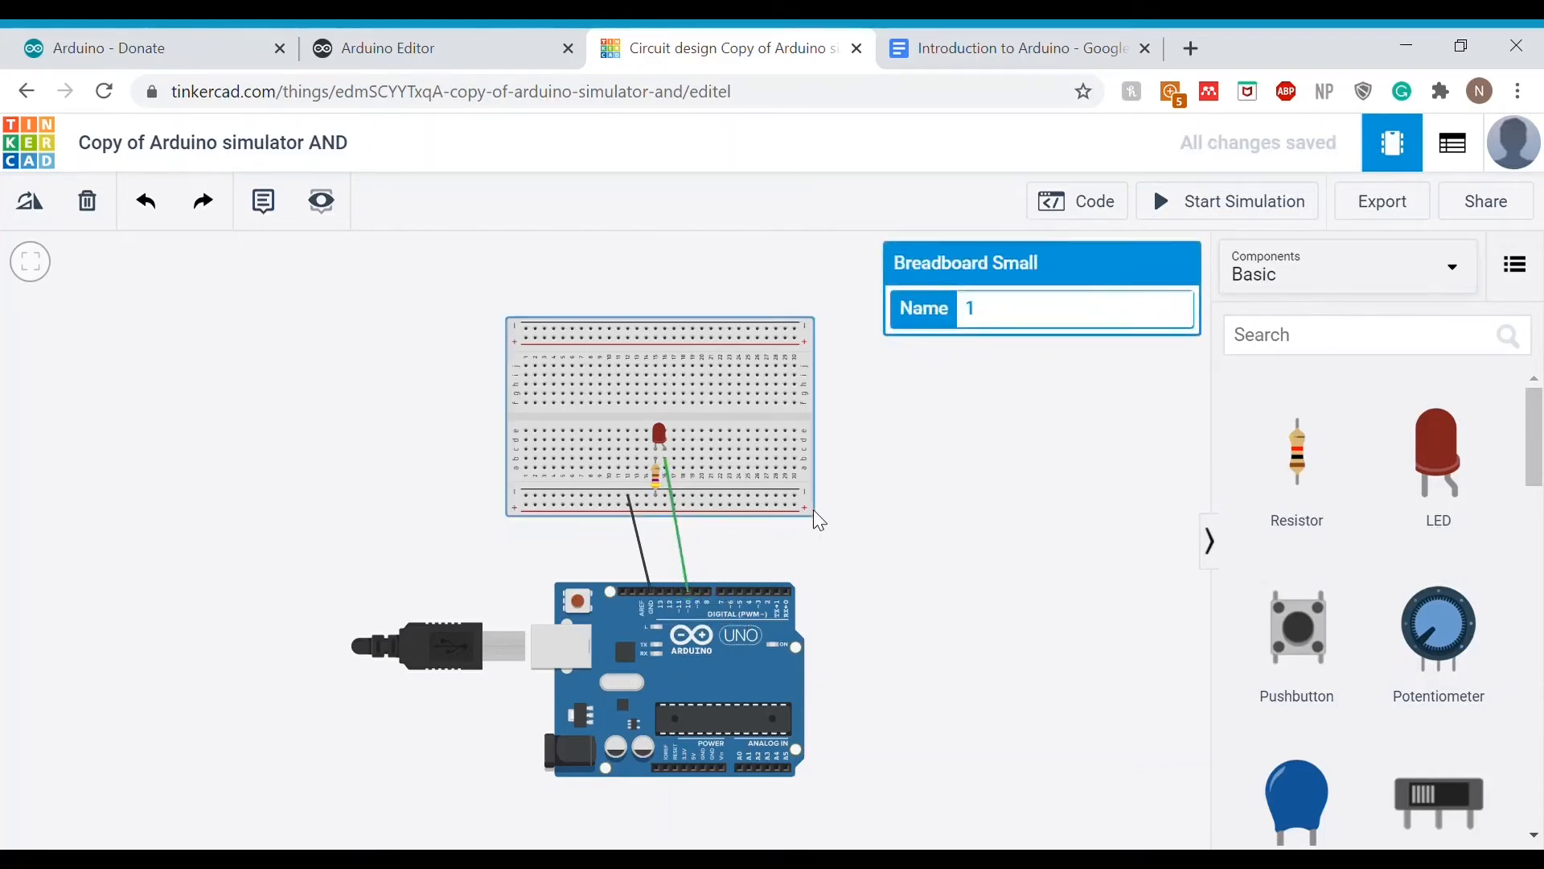
{"action": "left_click", "coordinate": [684, 540]}
{"action": "left_click", "coordinate": [683, 539]}
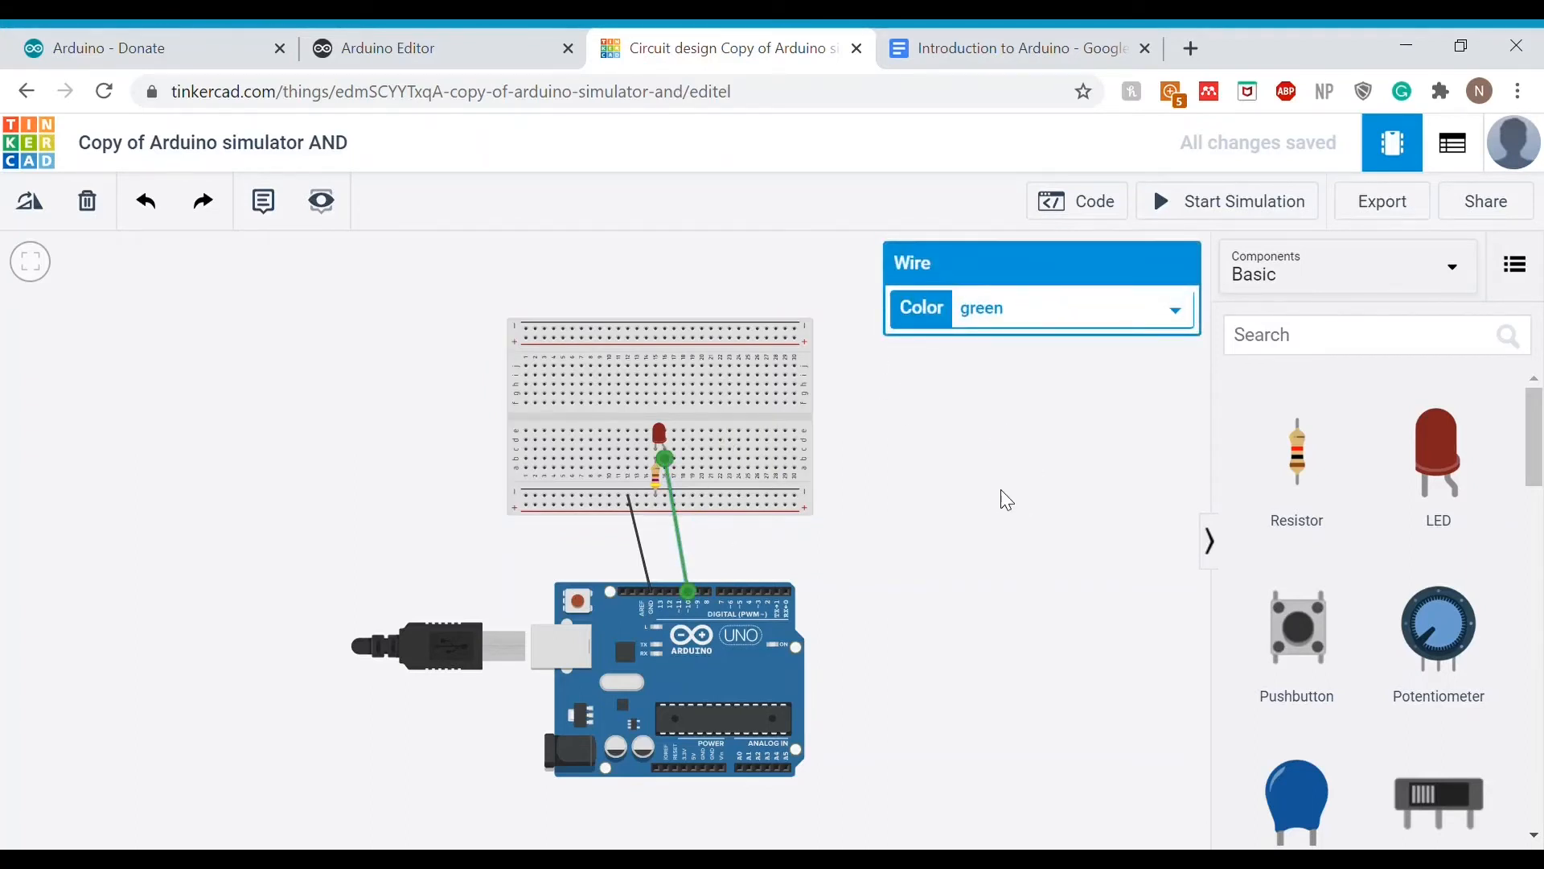
{"action": "left_click", "coordinate": [1015, 543]}
{"action": "left_click", "coordinate": [962, 515]}
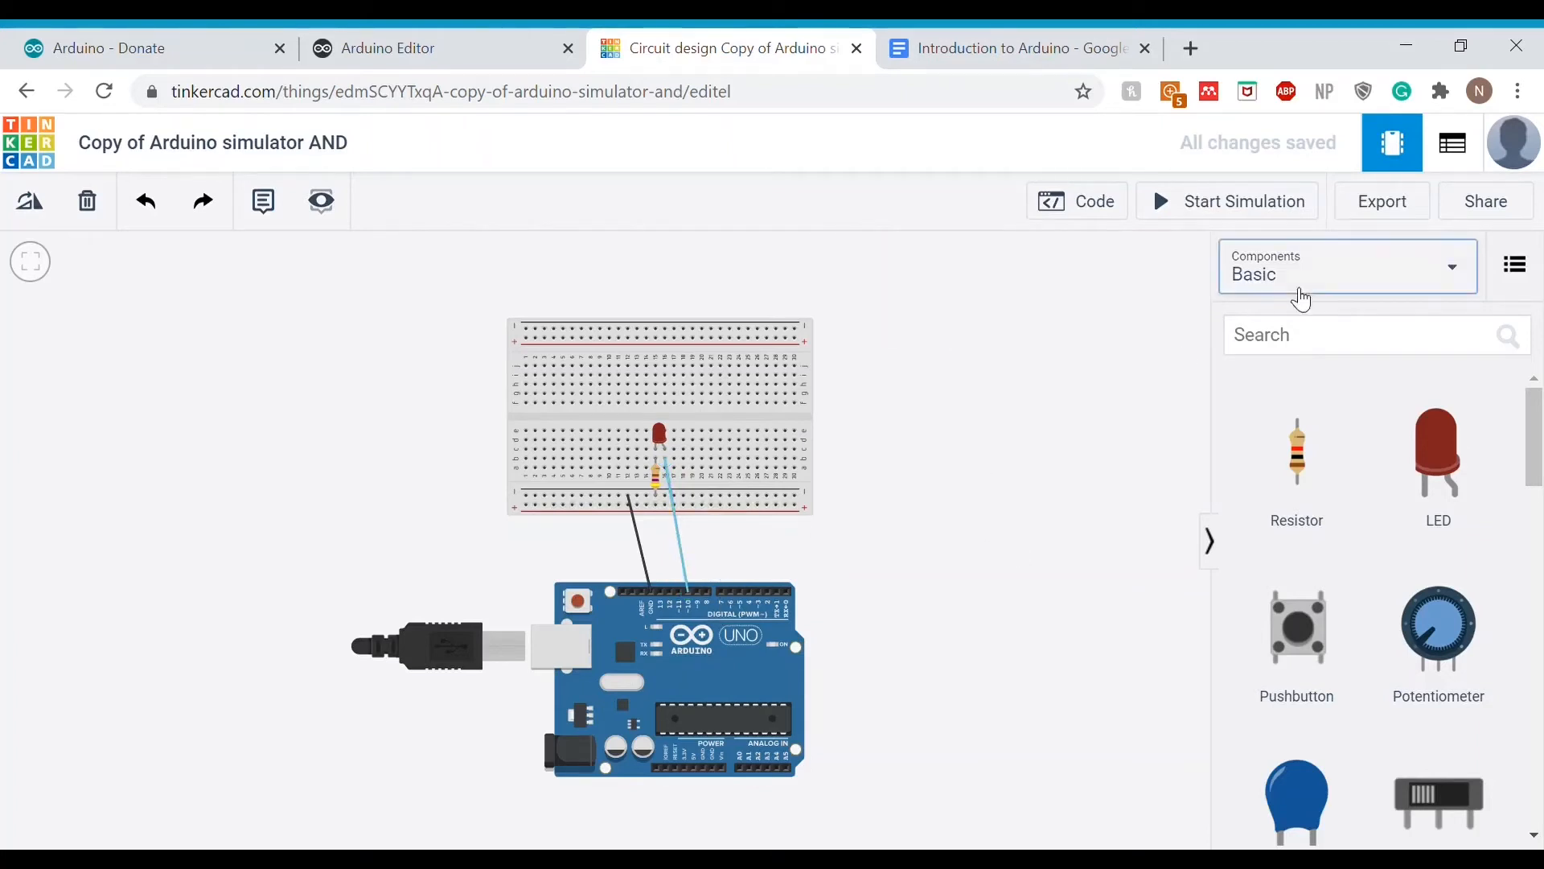
Show the circuit's code and examine the LED1 pin declaration and the pinMode line with its OUTPUT setting.
{"action": "left_click", "coordinate": [1085, 206]}
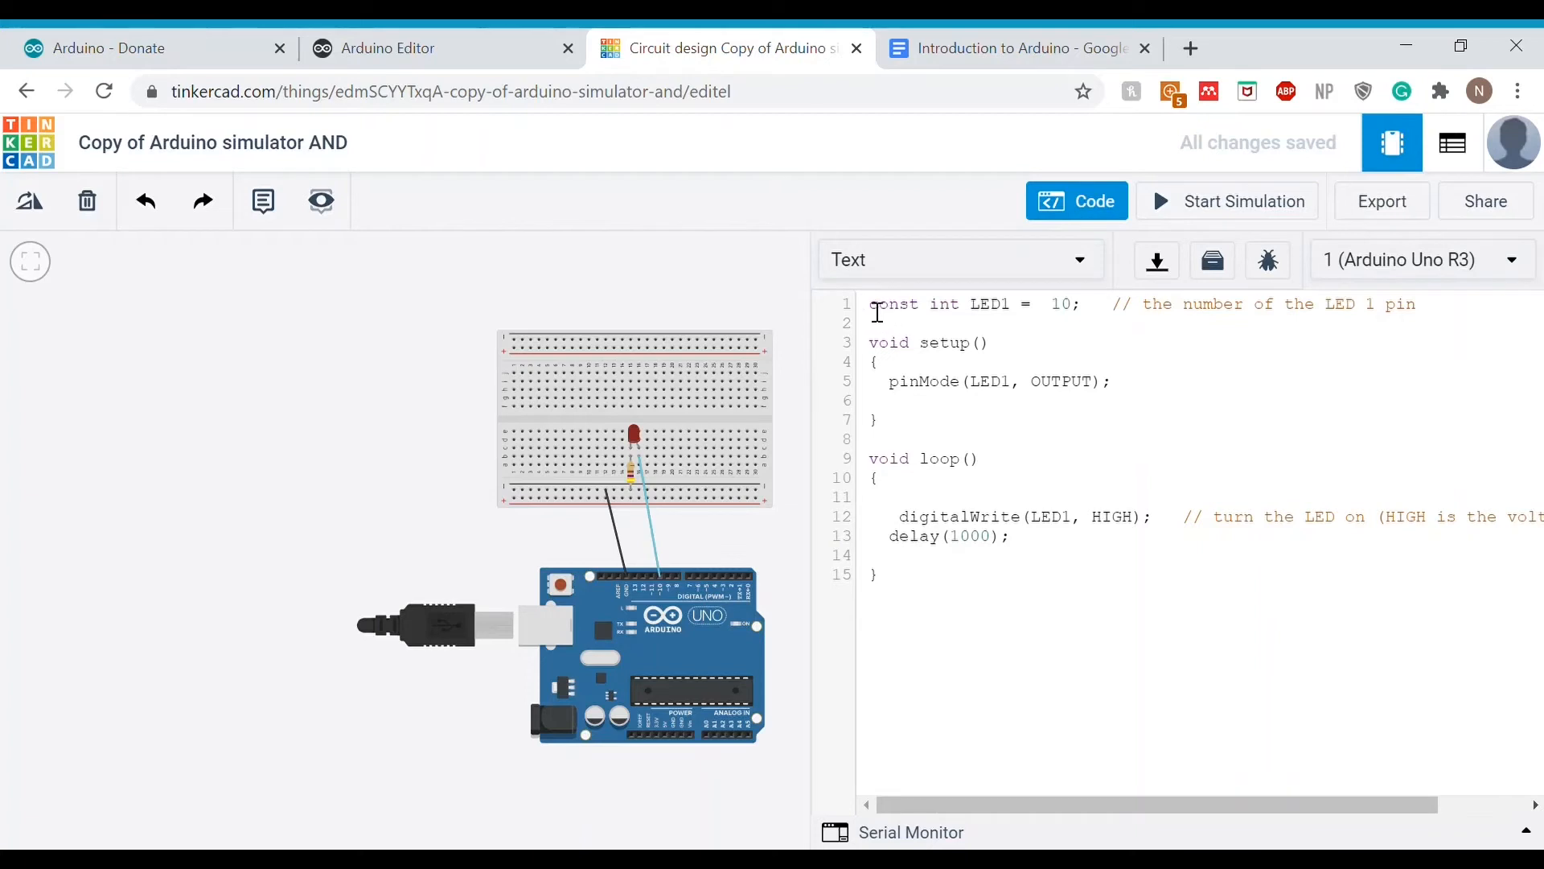
{"action": "left_click_drag", "start_coordinate": [872, 310], "coordinate": [1095, 315]}
{"action": "left_click", "coordinate": [1095, 315]}
{"action": "left_click_drag", "start_coordinate": [902, 397], "coordinate": [1148, 400]}
{"action": "left_click", "coordinate": [1151, 399]}
{"action": "left_click_drag", "start_coordinate": [971, 391], "coordinate": [1106, 390]}
{"action": "left_click", "coordinate": [1107, 390]}
{"action": "double_click", "coordinate": [1042, 392]}
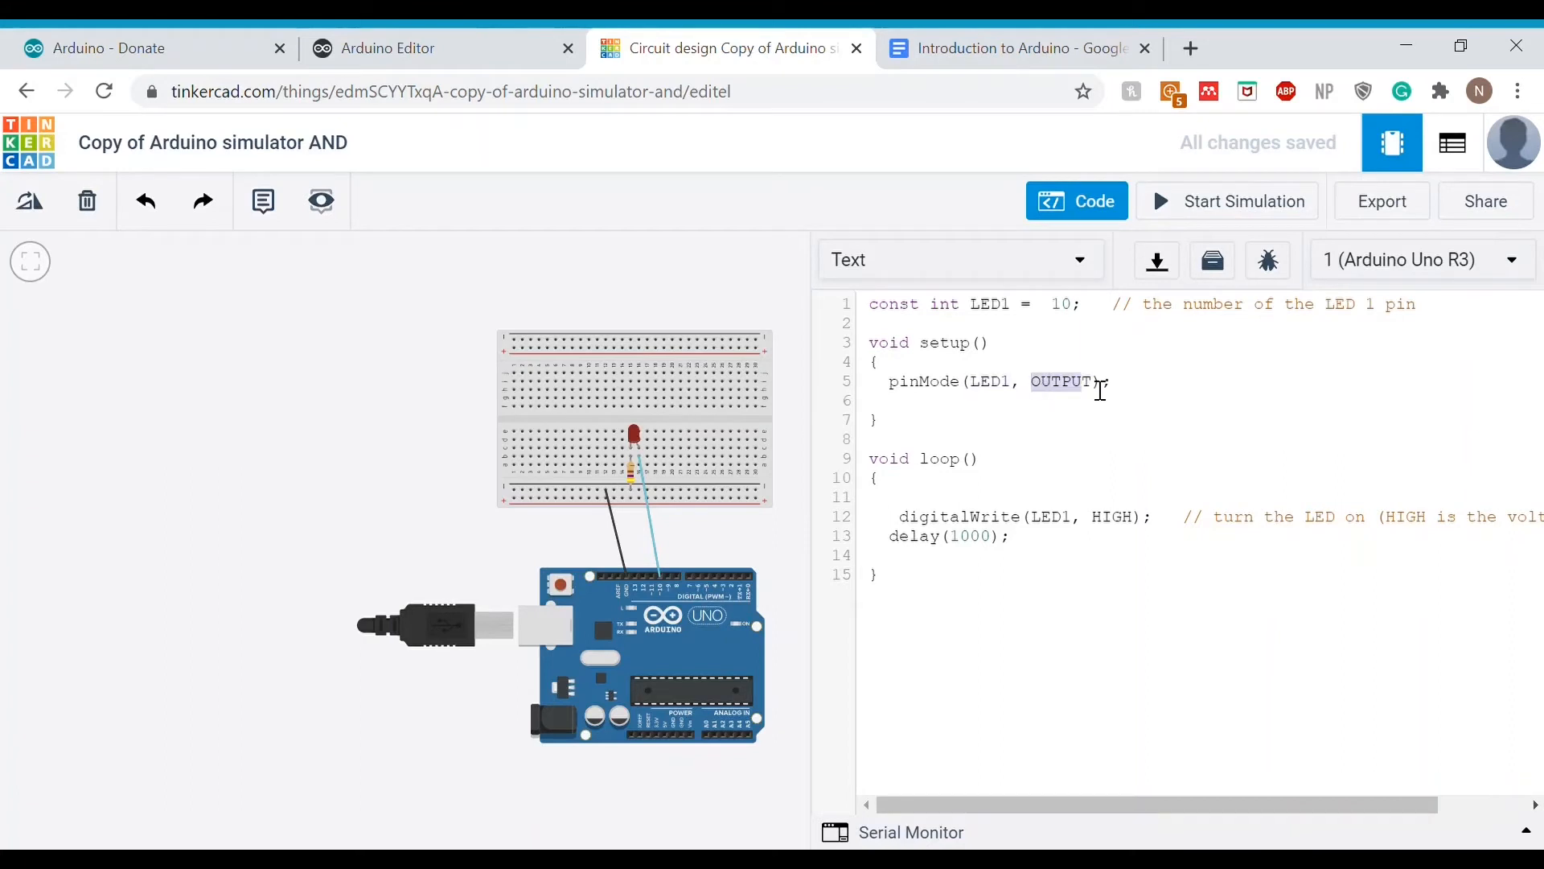
{"action": "left_click", "coordinate": [1012, 392]}
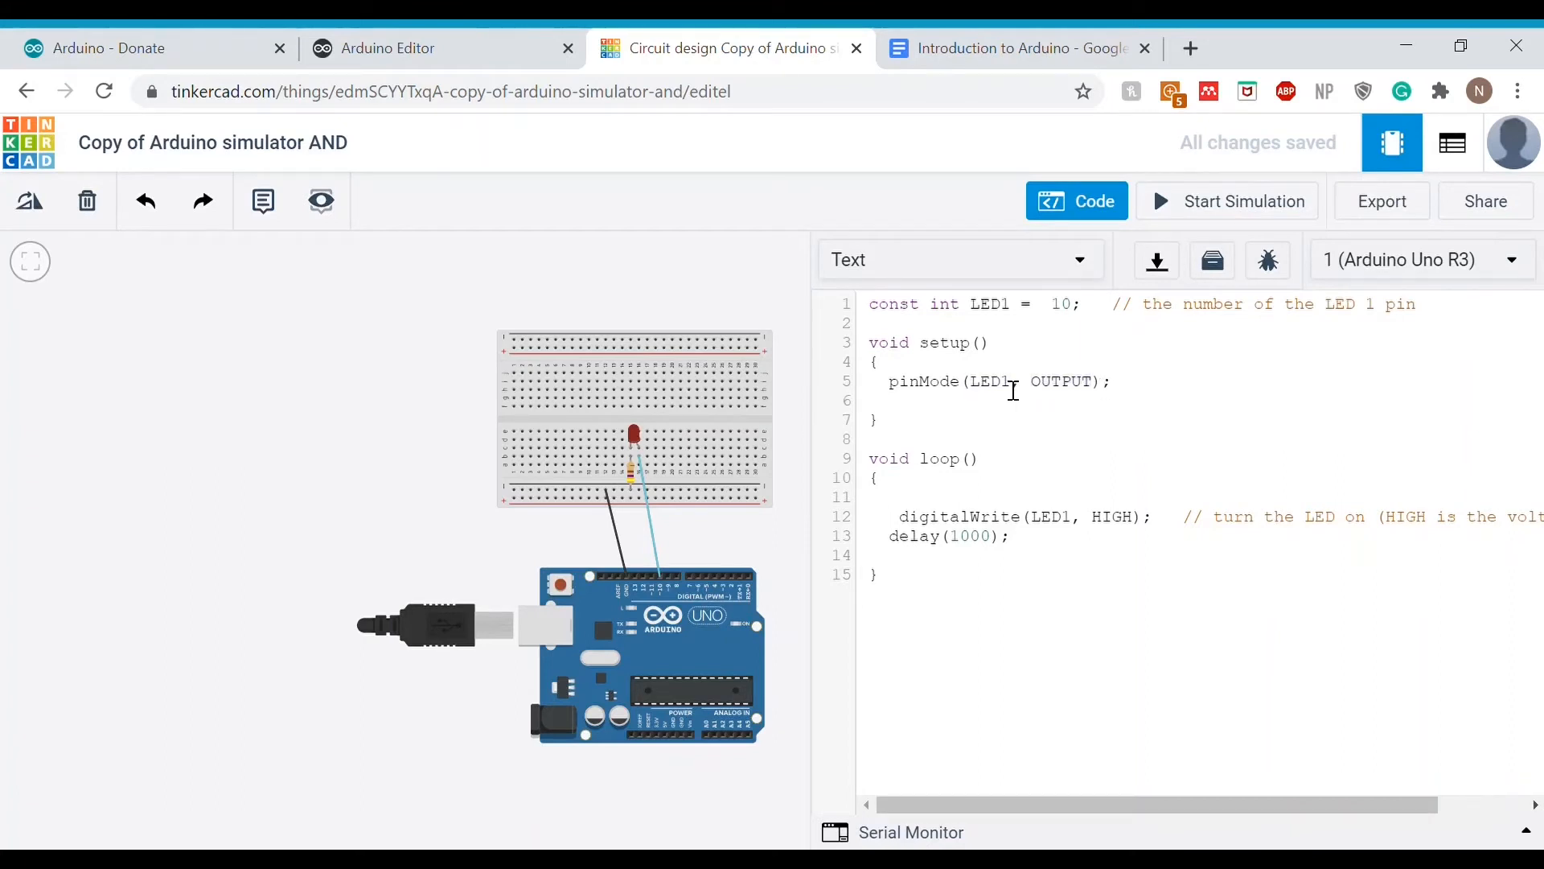
Retype LED1 as the pin argument of pinMode and remove the extra space before digitalWrite in the loop.
{"action": "key", "text": "BackSpace"}
{"action": "key", "text": "BackSpace"}
{"action": "key", "text": "BackSpace"}
{"action": "key", "text": "BackSpace"}
{"action": "type", "text": "LE"}
{"action": "key", "text": "BackSpace"}
{"action": "key", "text": "BackSpace"}
{"action": "type", "text": "LED1"}
{"action": "key", "text": "BackSpace"}
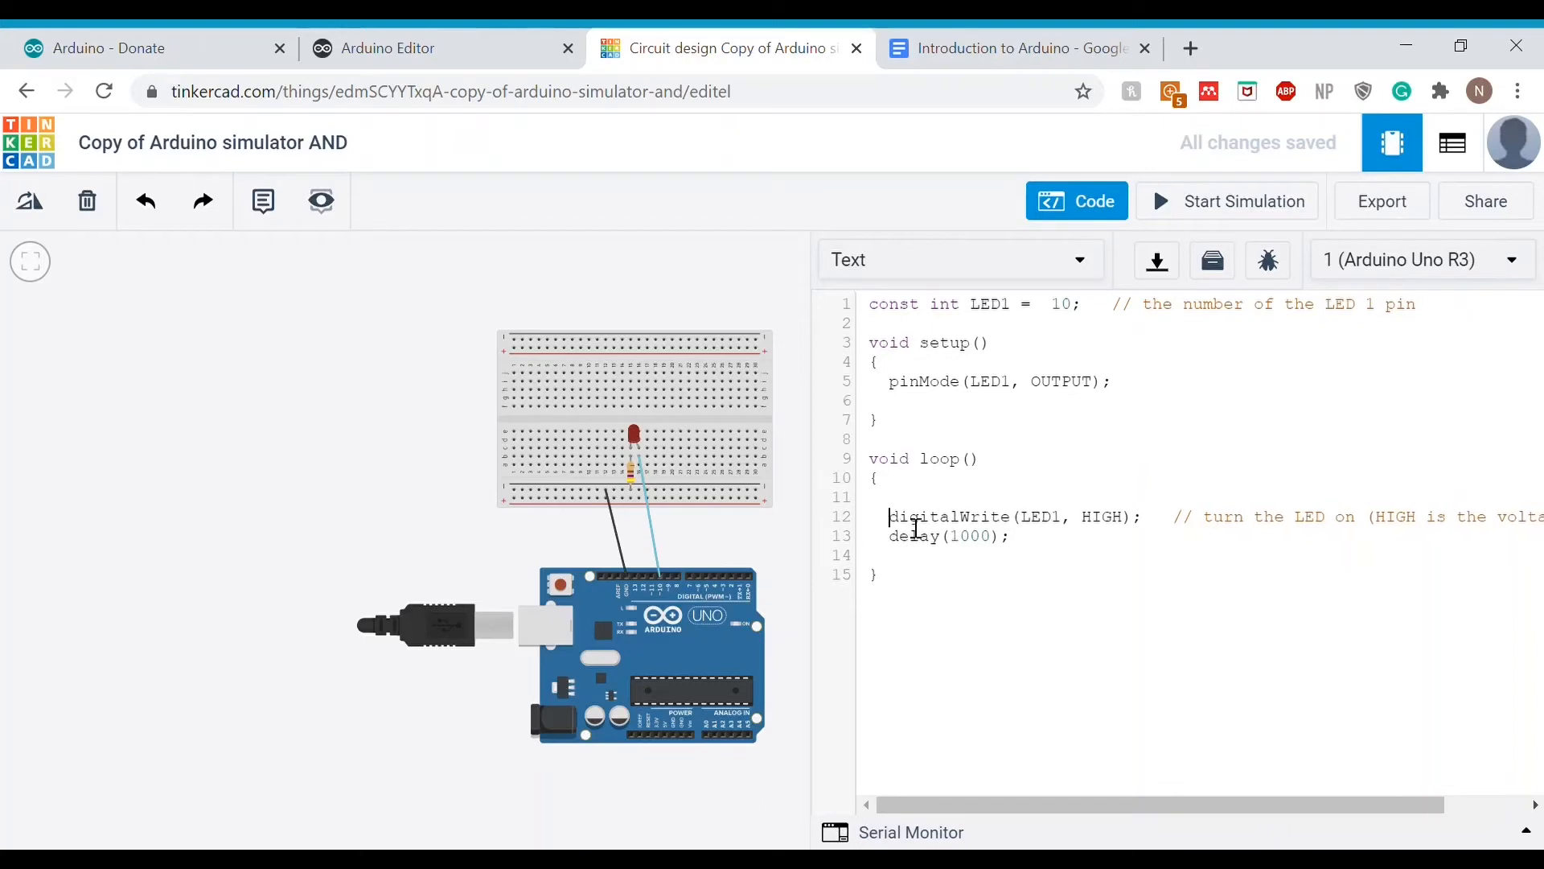
Examine the digitalWrite and delay lines in the loop and run the simulation of the single-LED circuit.
{"action": "left_click_drag", "start_coordinate": [903, 526], "coordinate": [1162, 523]}
{"action": "left_click", "coordinate": [1069, 519]}
{"action": "left_click_drag", "start_coordinate": [958, 518], "coordinate": [1015, 519]}
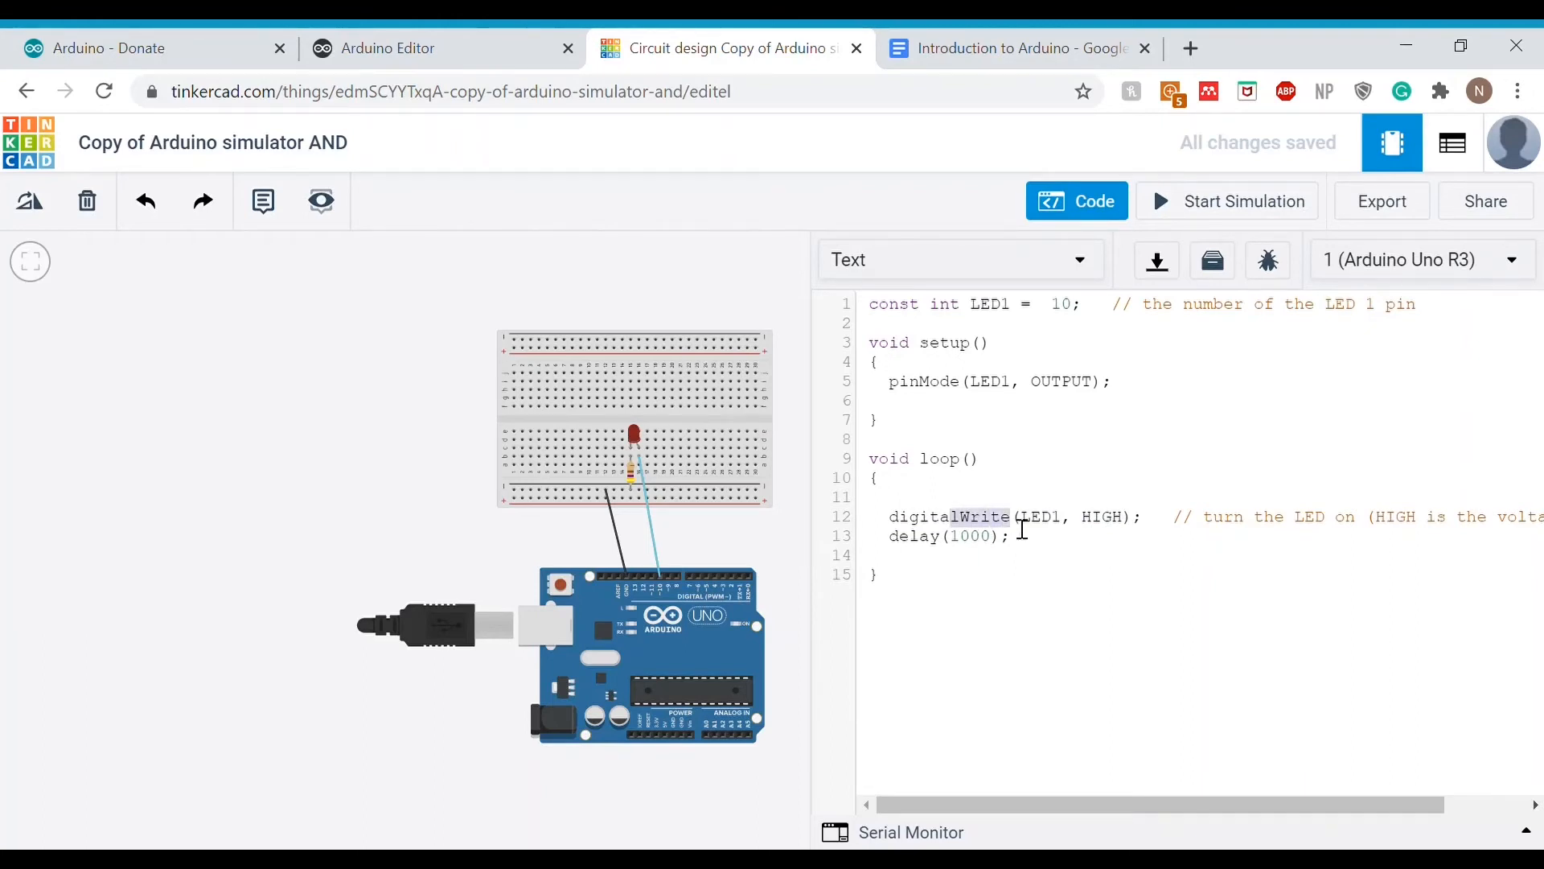
{"action": "left_click", "coordinate": [1012, 519]}
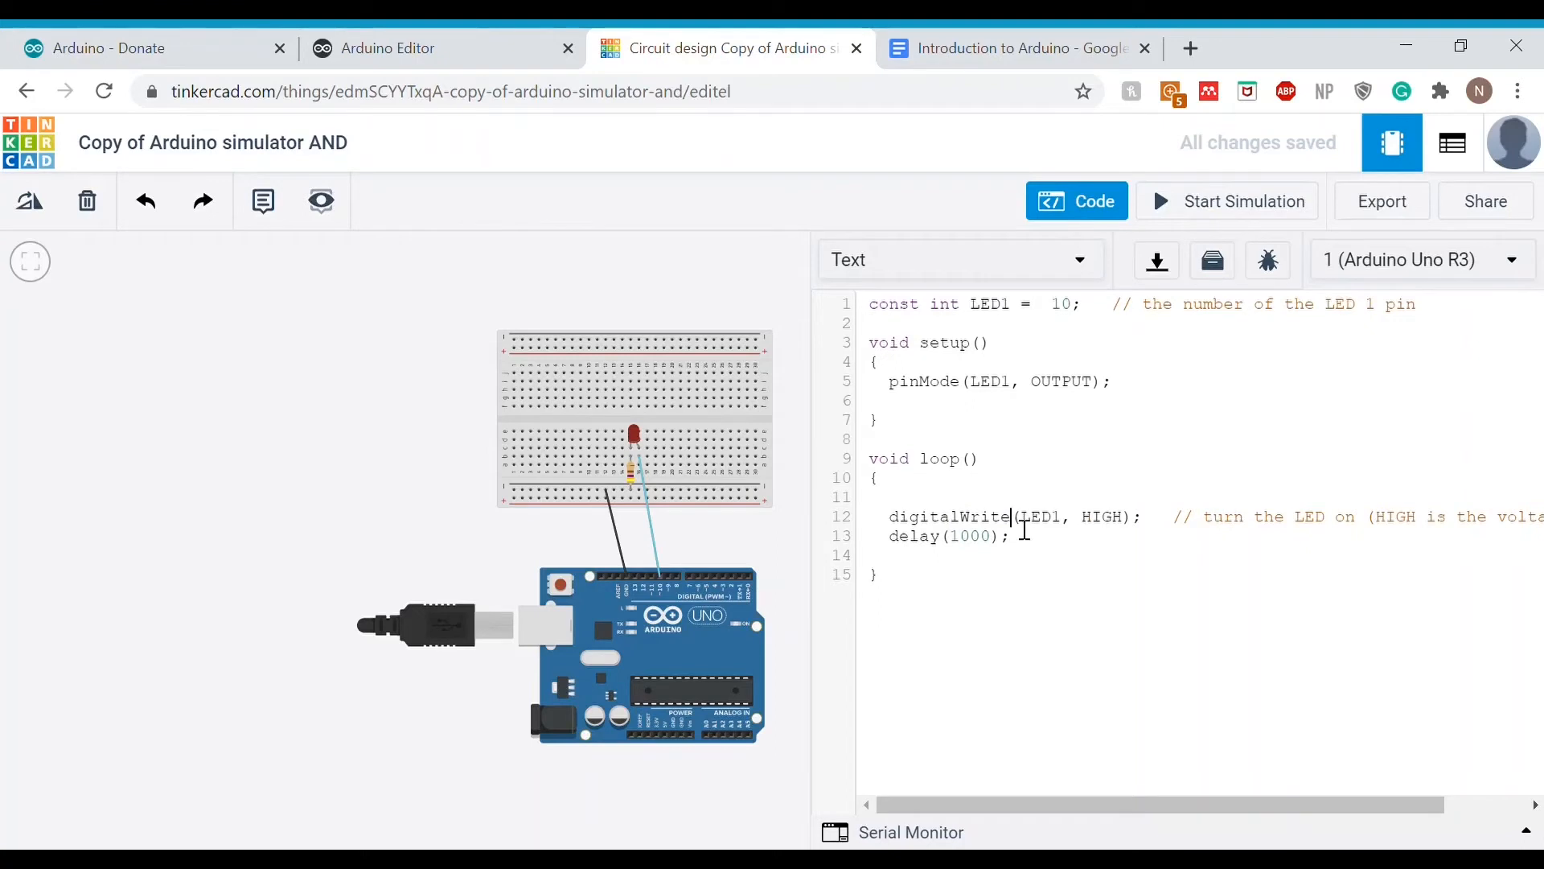
{"action": "left_click_drag", "start_coordinate": [1032, 545], "coordinate": [899, 549]}
{"action": "left_click", "coordinate": [899, 549]}
{"action": "left_click", "coordinate": [1183, 221]}
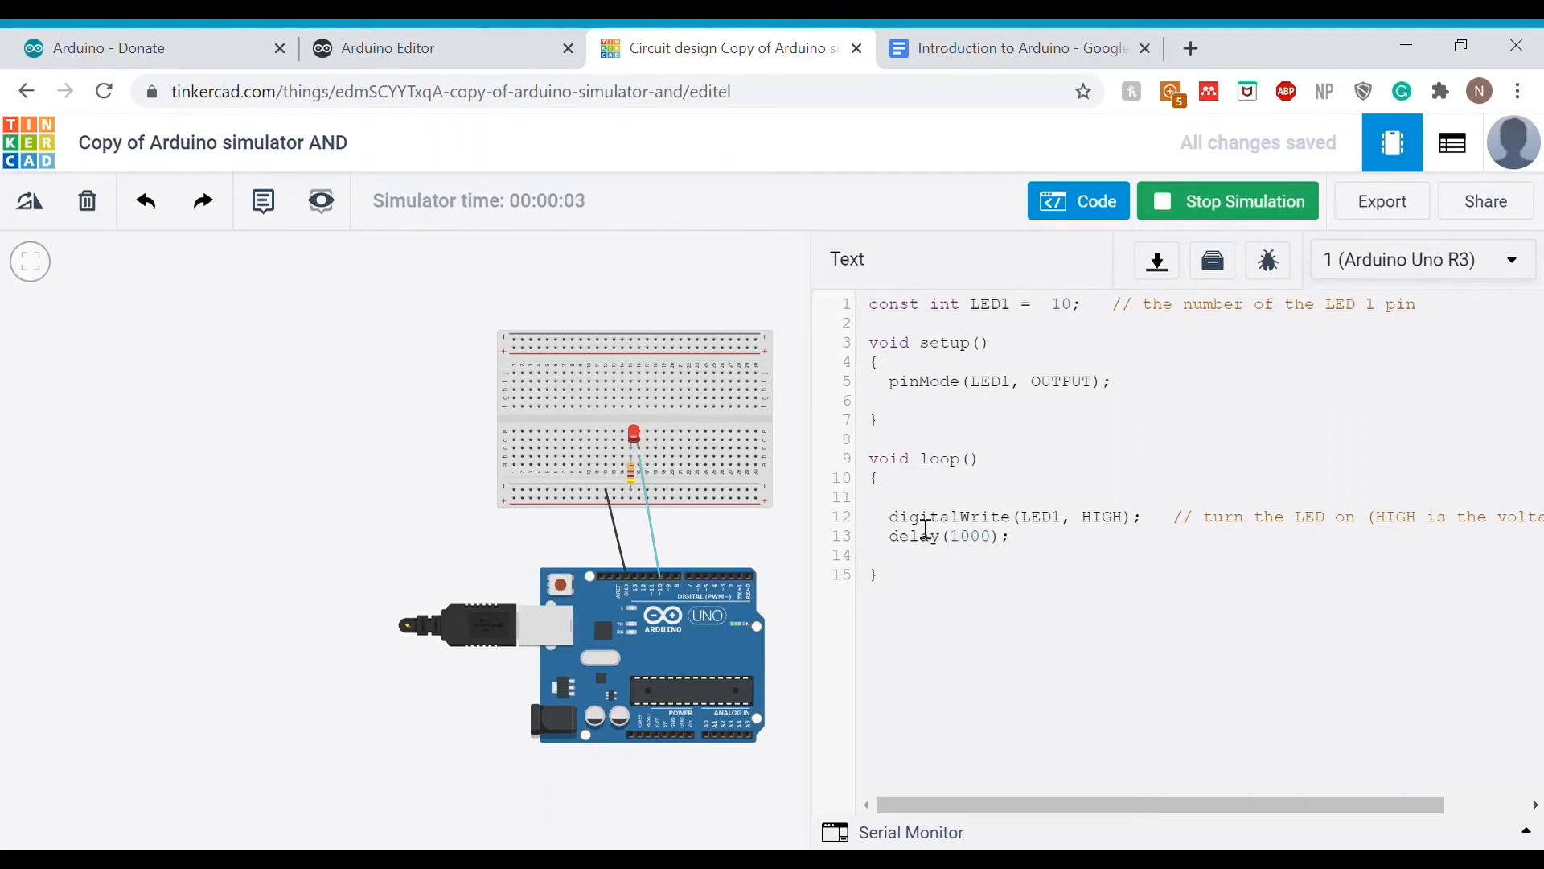
Stop the simulation and duplicate the digitalWrite and delay lines at the end of the loop.
{"action": "left_click_drag", "start_coordinate": [889, 521], "coordinate": [1028, 546]}
{"action": "key", "text": "ctrl+c"}
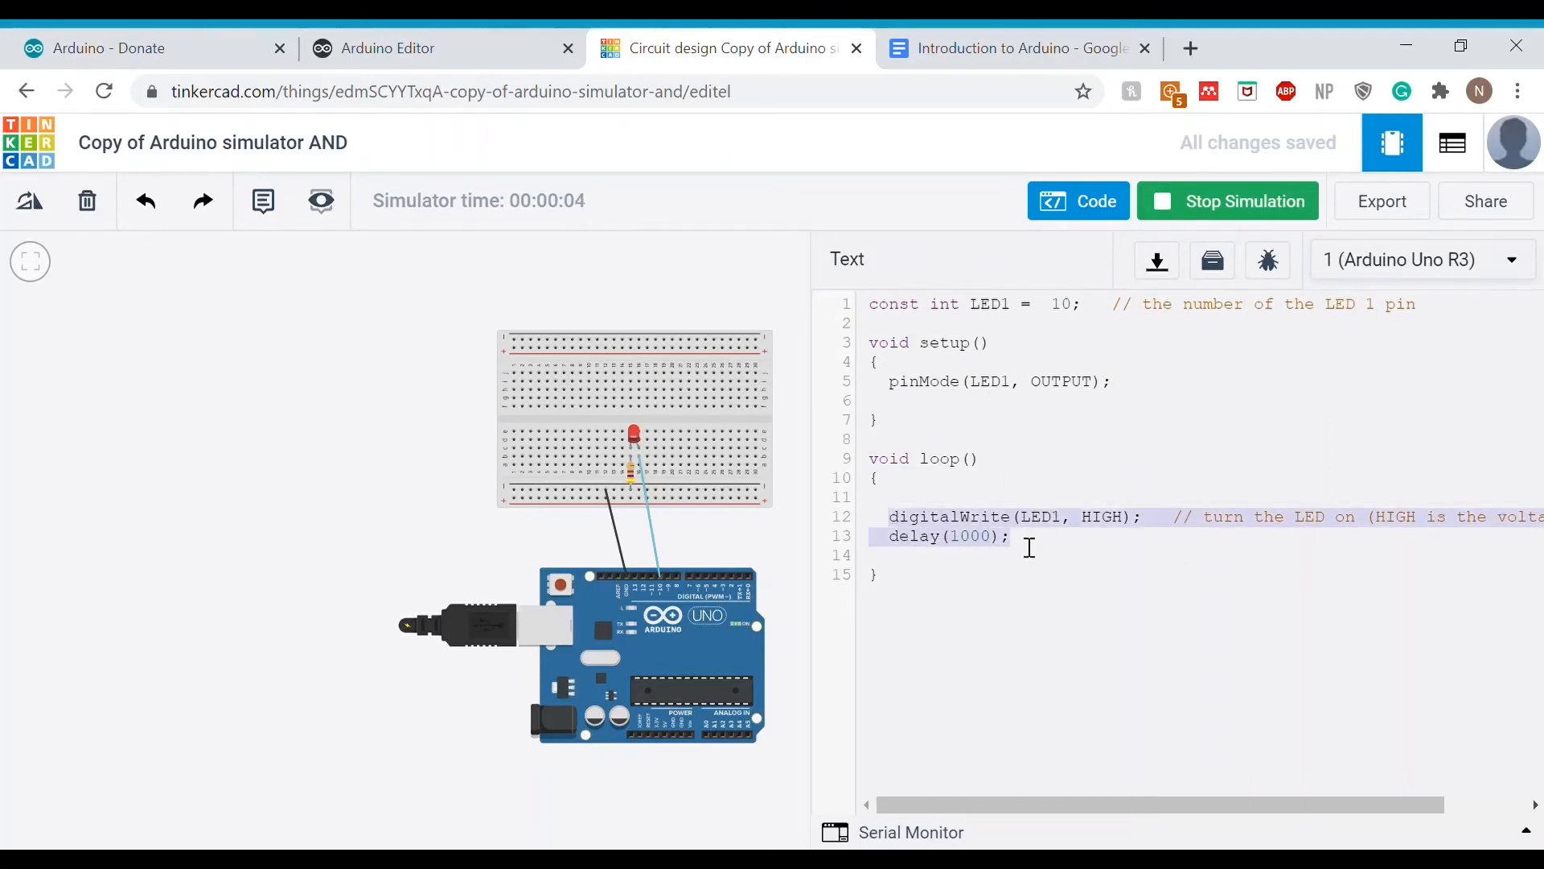
{"action": "left_click", "coordinate": [951, 573]}
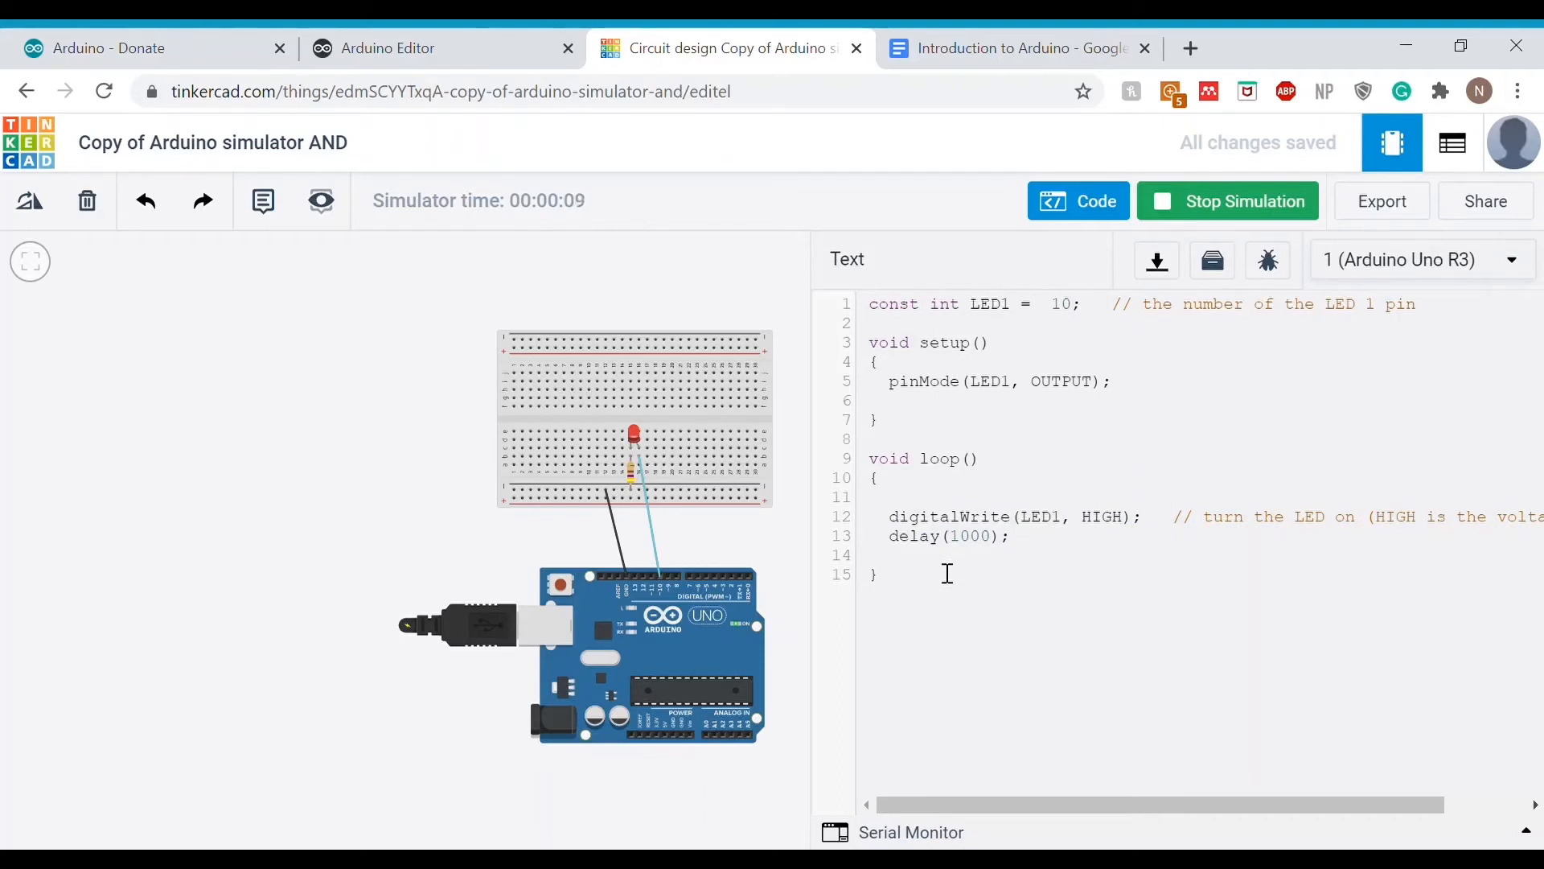
{"action": "left_click", "coordinate": [1185, 203]}
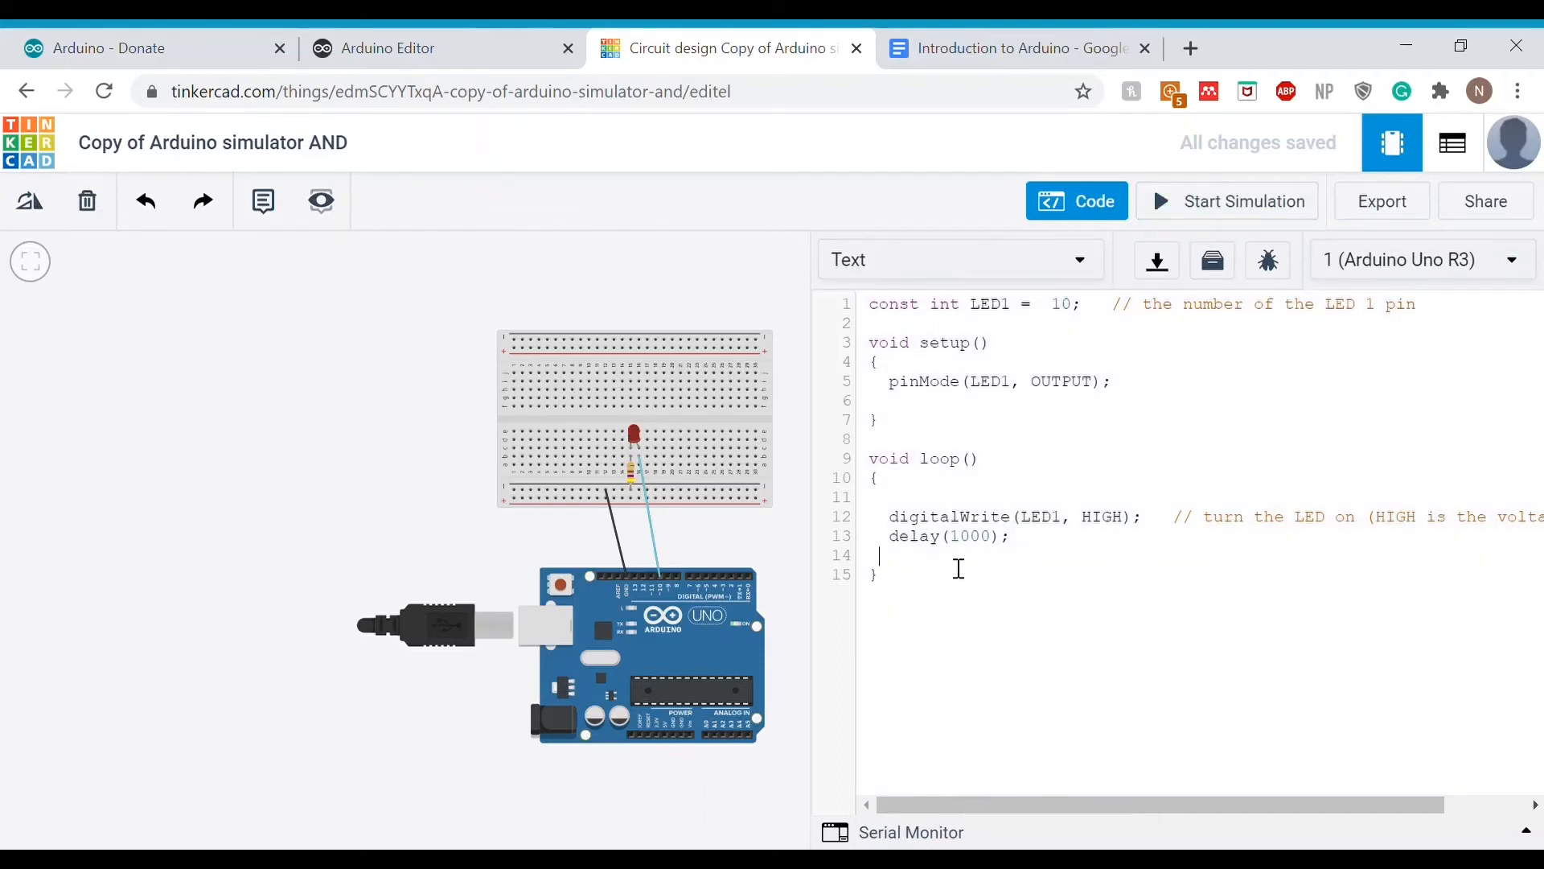
{"action": "key", "text": "ctrl+v"}
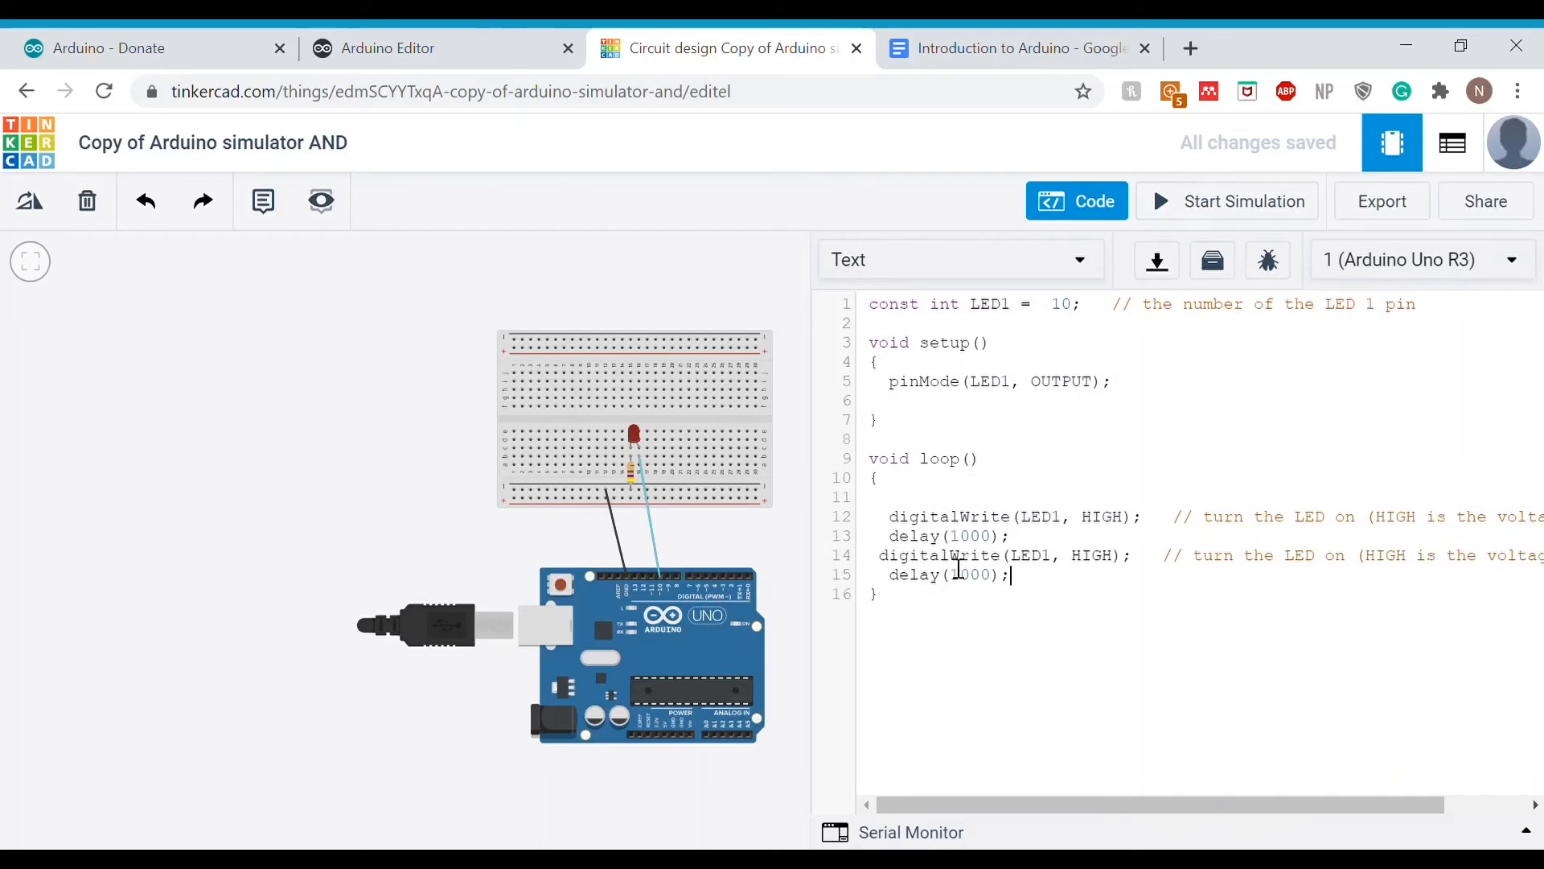
Change the second digitalWrite line's state to LOW and test the blinking LED in the simulation.
{"action": "left_click", "coordinate": [1122, 563]}
{"action": "key", "text": "BackSpace"}
{"action": "key", "text": "BackSpace"}
{"action": "key", "text": "BackSpace"}
{"action": "key", "text": "BackSpace"}
{"action": "type", "text": "LOW"}
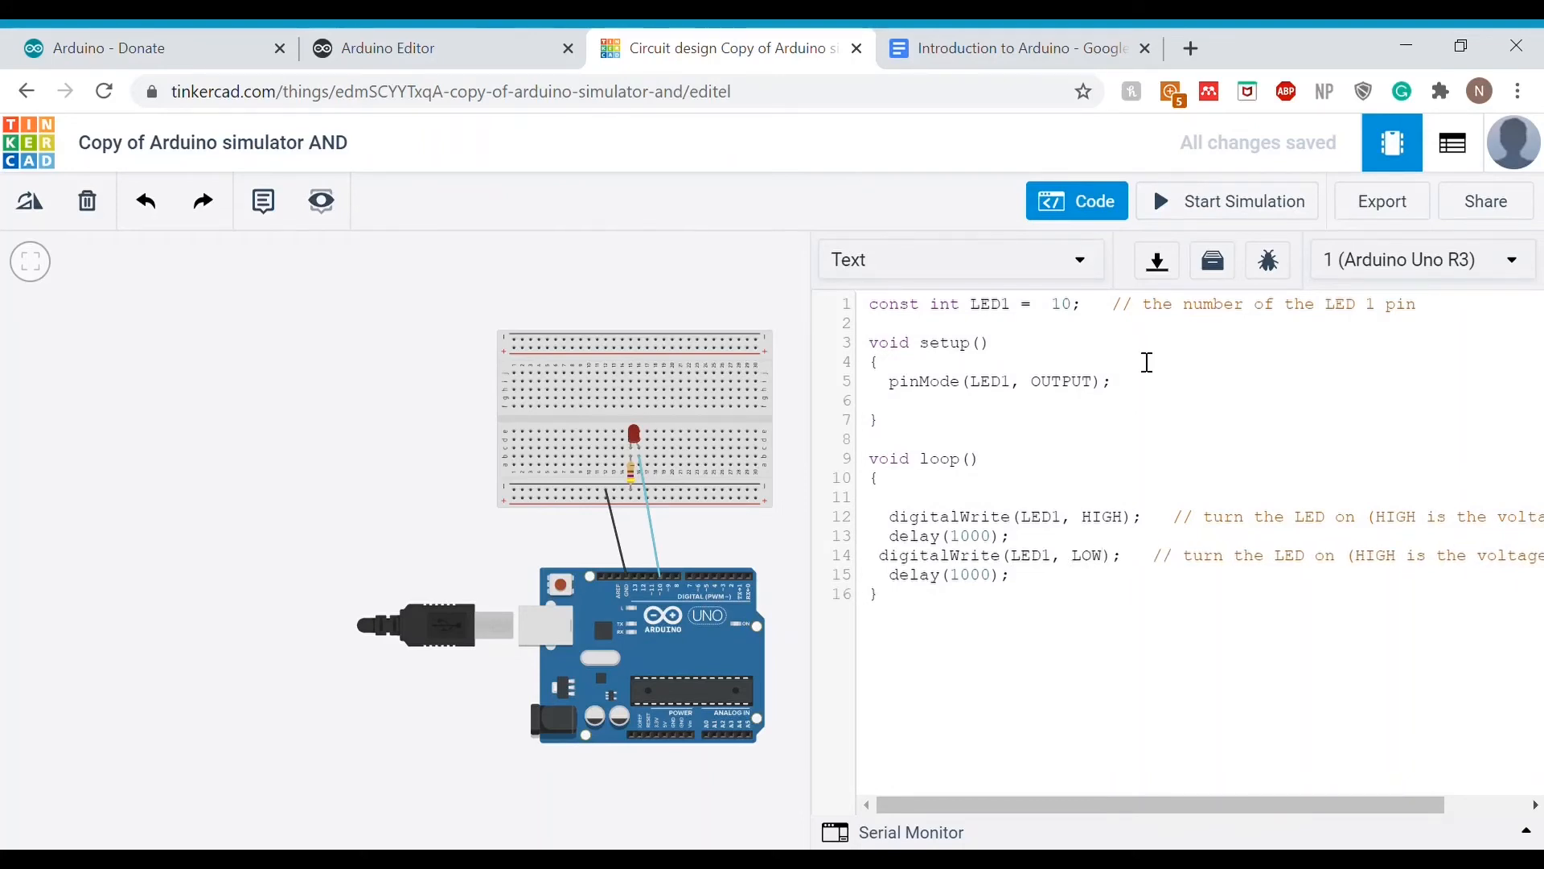
{"action": "left_click", "coordinate": [1196, 213]}
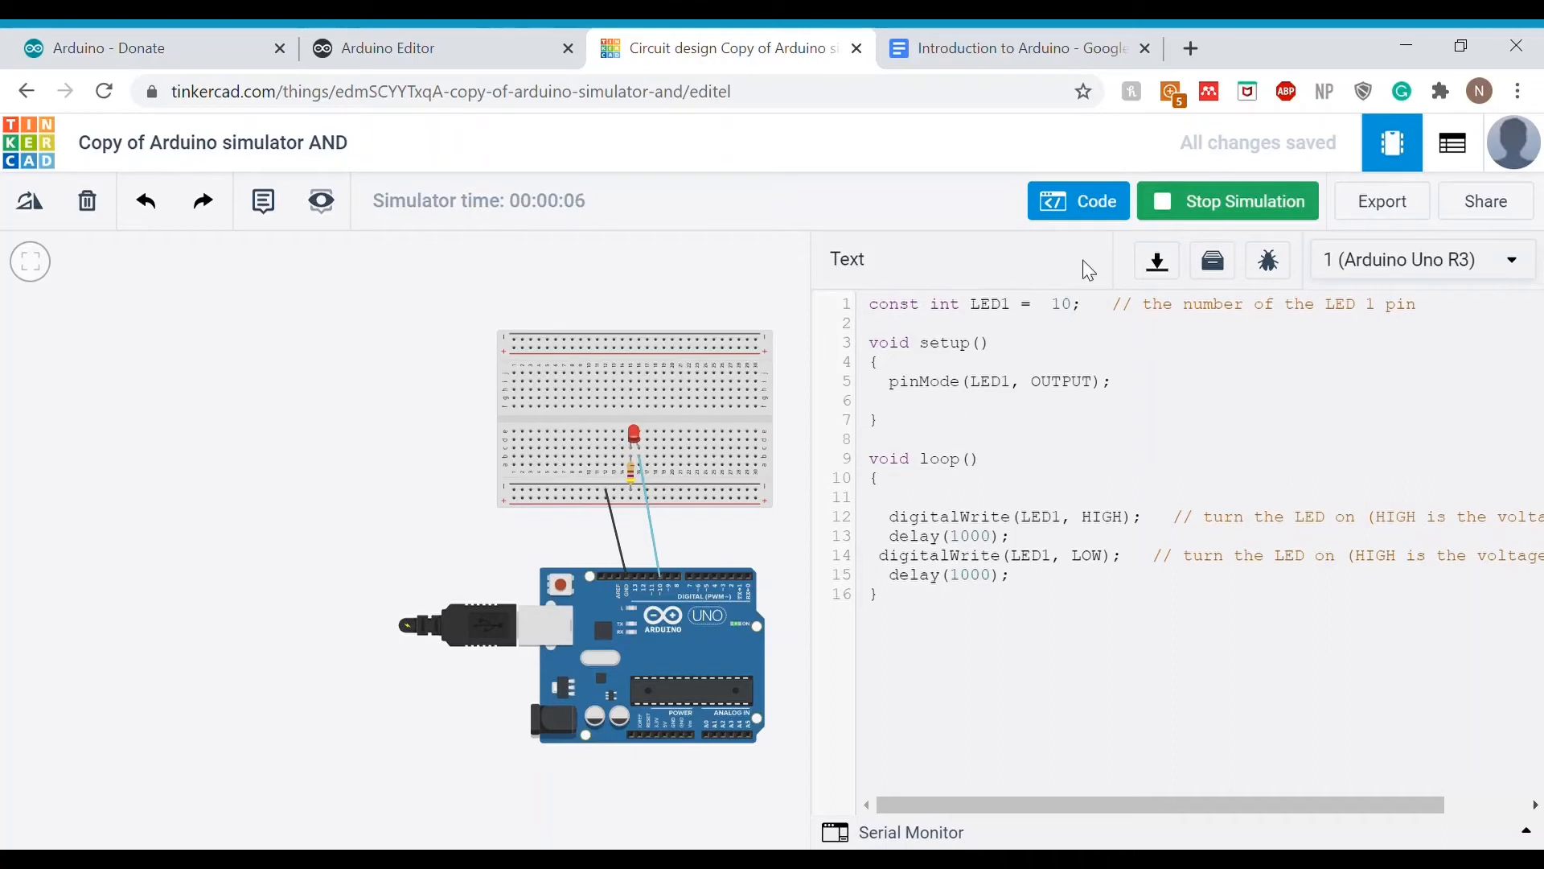
{"action": "left_click", "coordinate": [1198, 214]}
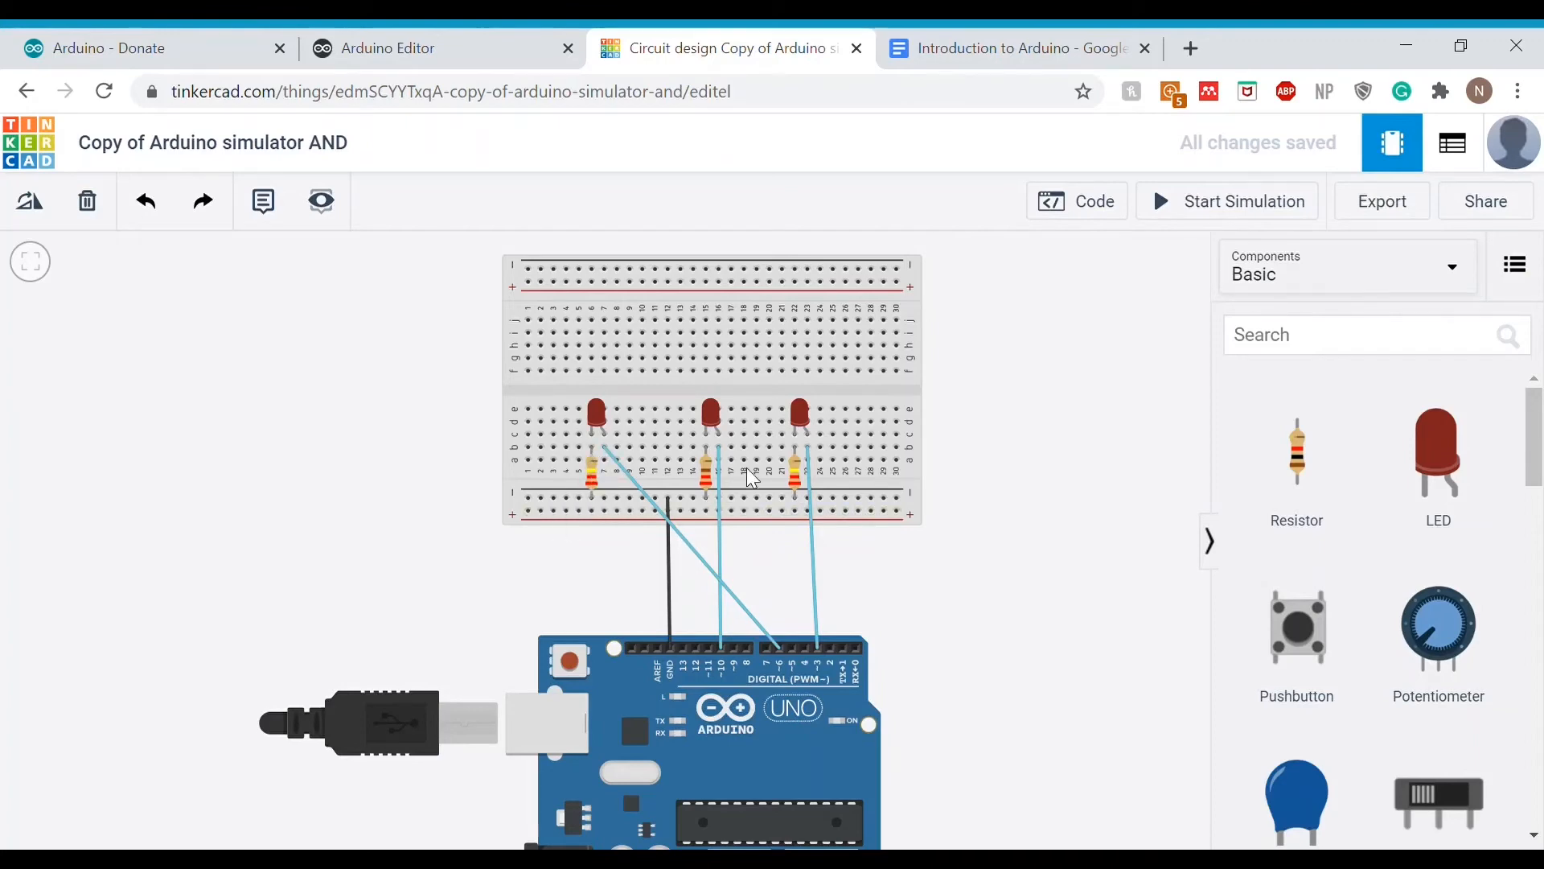
Check the resistance and unit of each of the three resistors below the LEDs.
{"action": "left_click", "coordinate": [708, 482]}
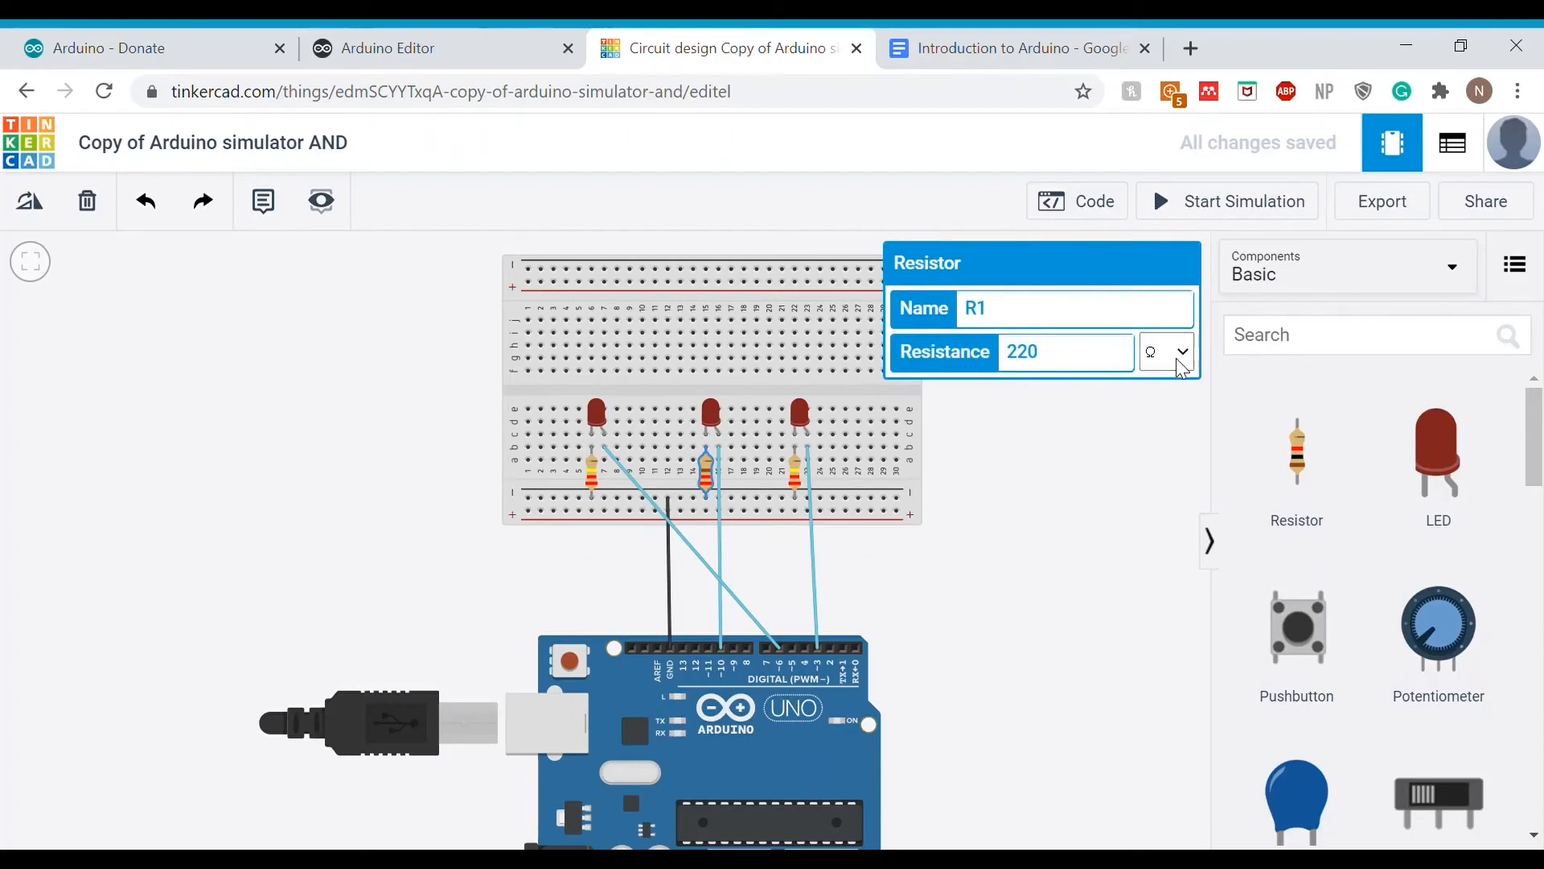
{"action": "left_click", "coordinate": [1069, 486]}
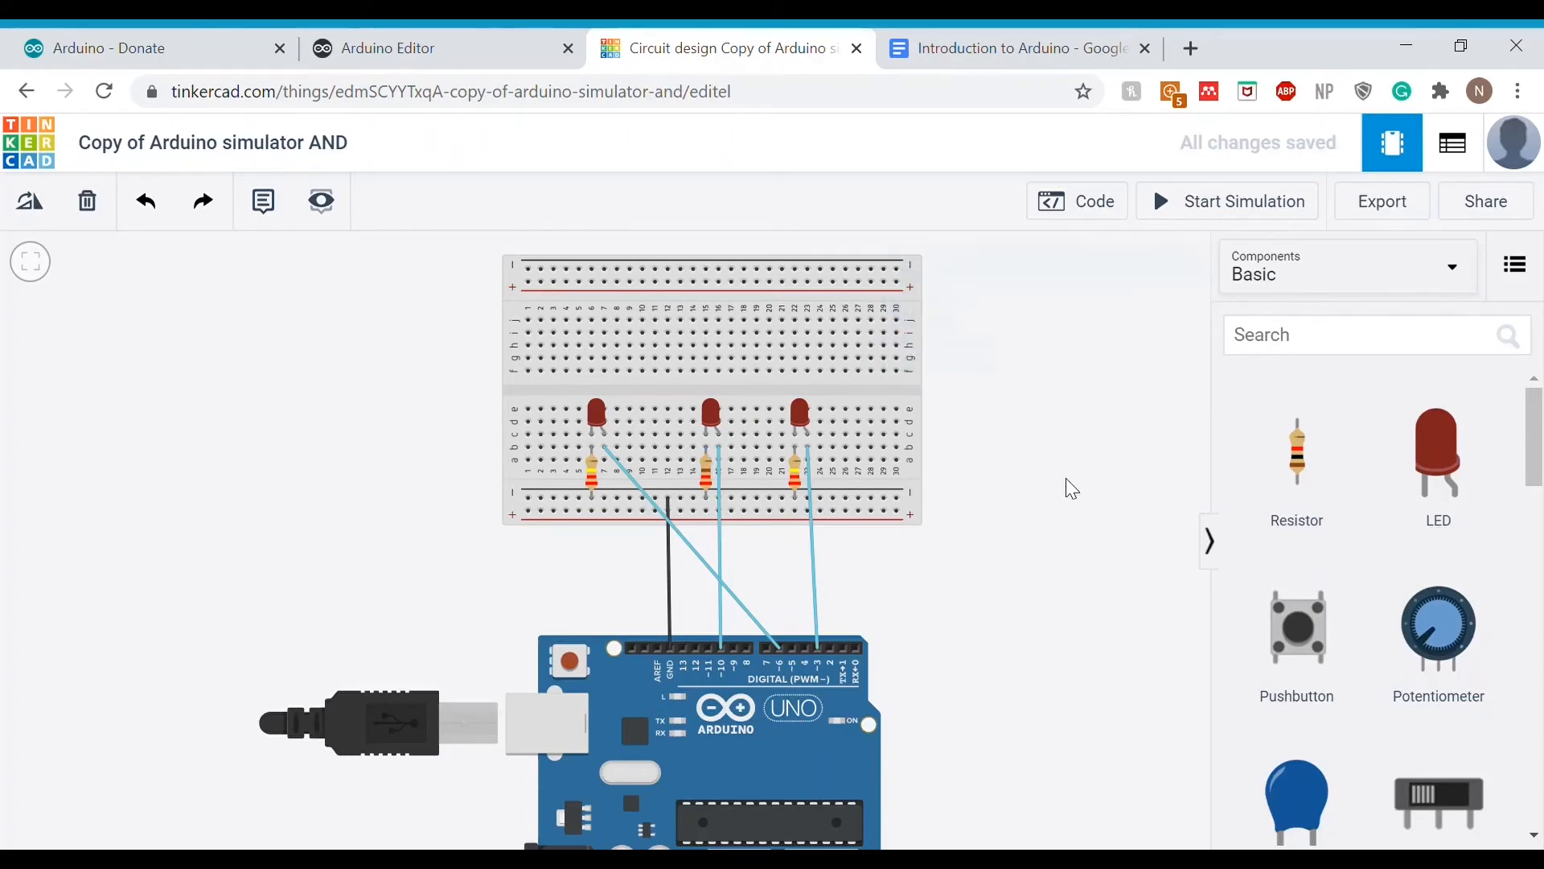
{"action": "left_click", "coordinate": [796, 483]}
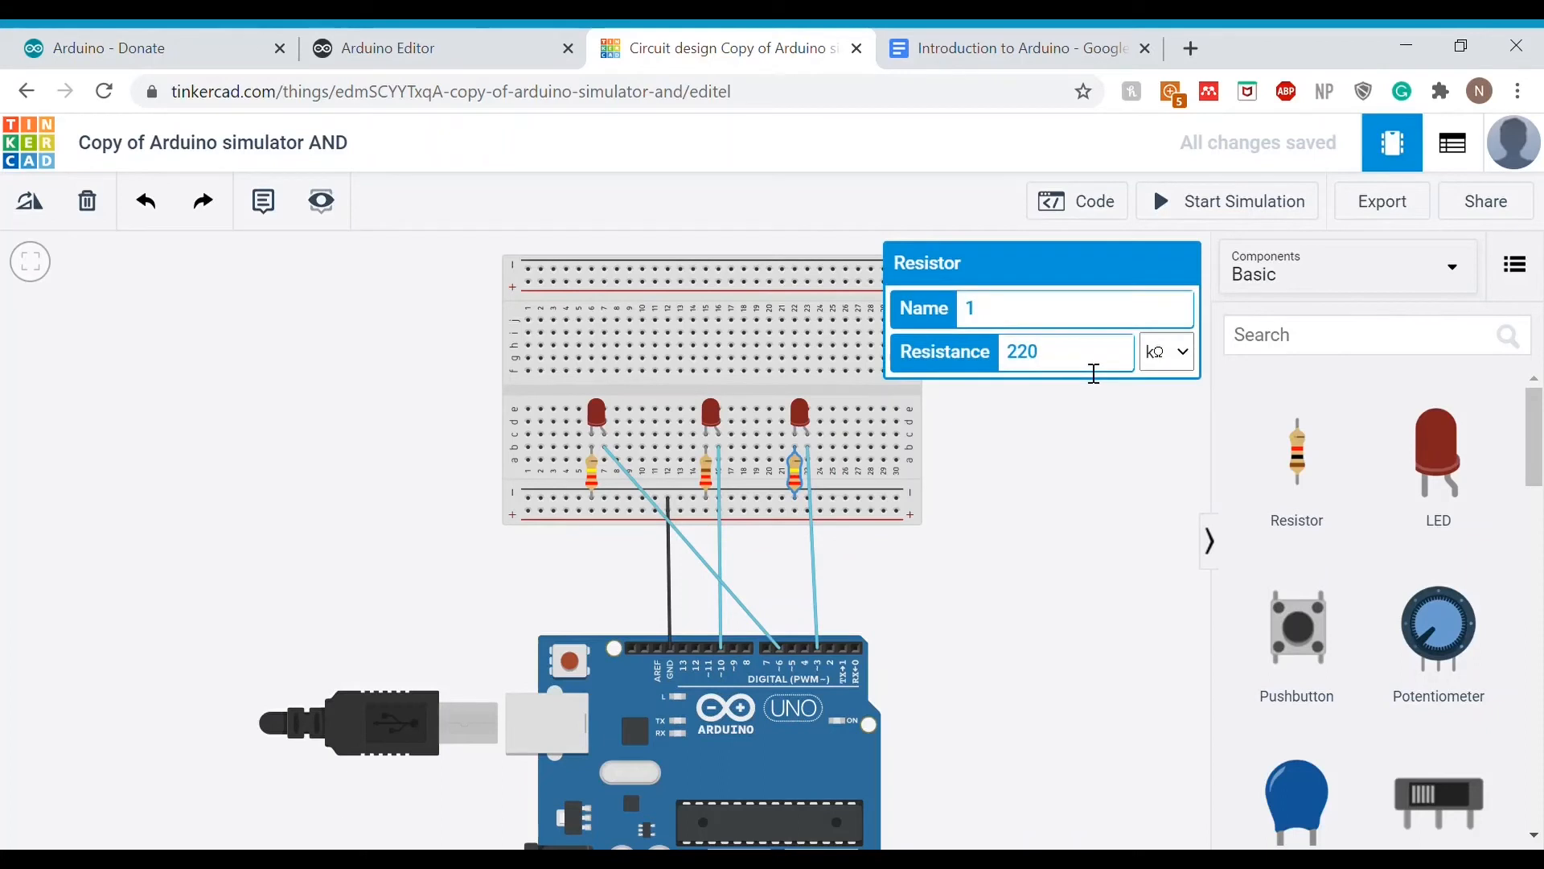
{"action": "left_click", "coordinate": [1087, 476]}
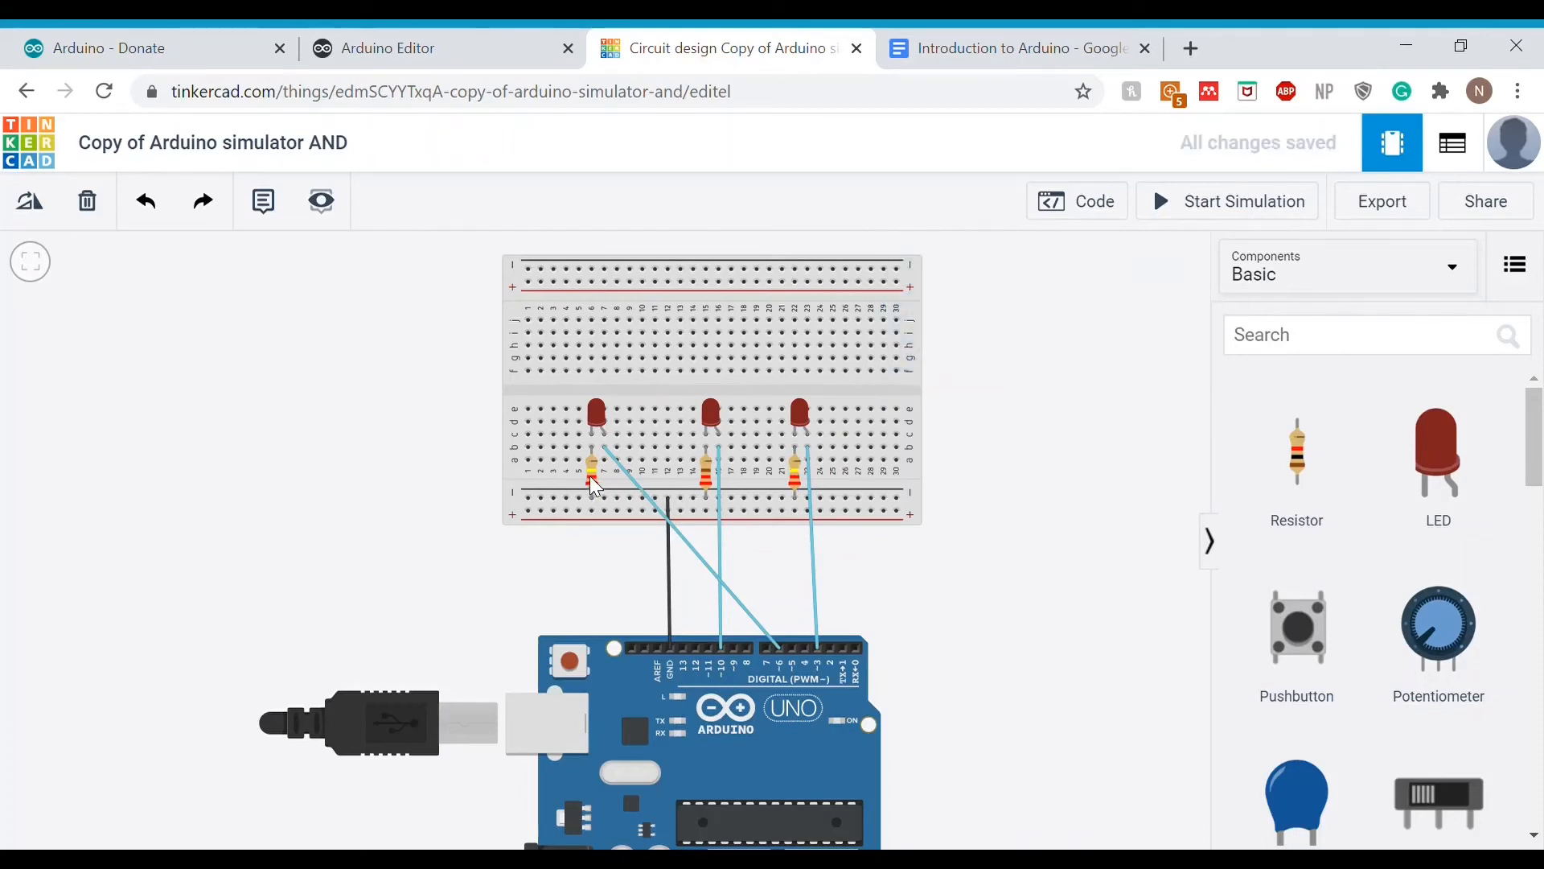
{"action": "left_click", "coordinate": [596, 485]}
{"action": "left_click", "coordinate": [1019, 456]}
Show the three-LED circuit's code and examine the LED2 and LED3 declarations and the digitalWrite sequence in the loop.
{"action": "left_click", "coordinate": [1112, 213]}
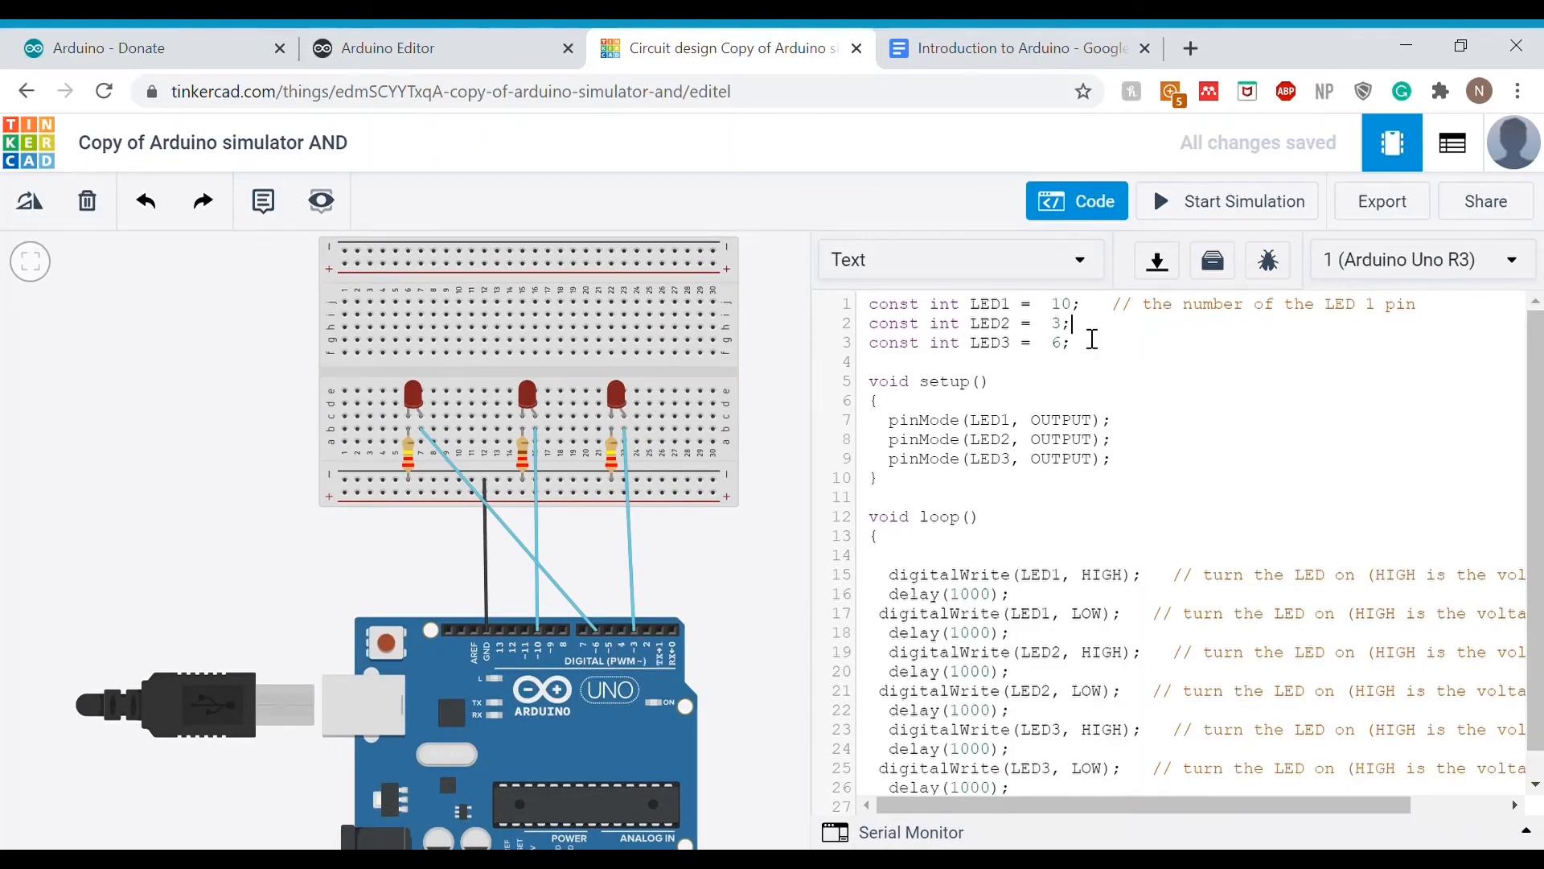
{"action": "left_click_drag", "start_coordinate": [1091, 332], "coordinate": [941, 326]}
{"action": "left_click", "coordinate": [941, 325]}
{"action": "left_click", "coordinate": [975, 505]}
{"action": "scroll", "coordinate": [974, 505], "scroll_direction": "down", "scroll_amount": 1}
{"action": "left_click_drag", "start_coordinate": [1003, 601], "coordinate": [1030, 716]}
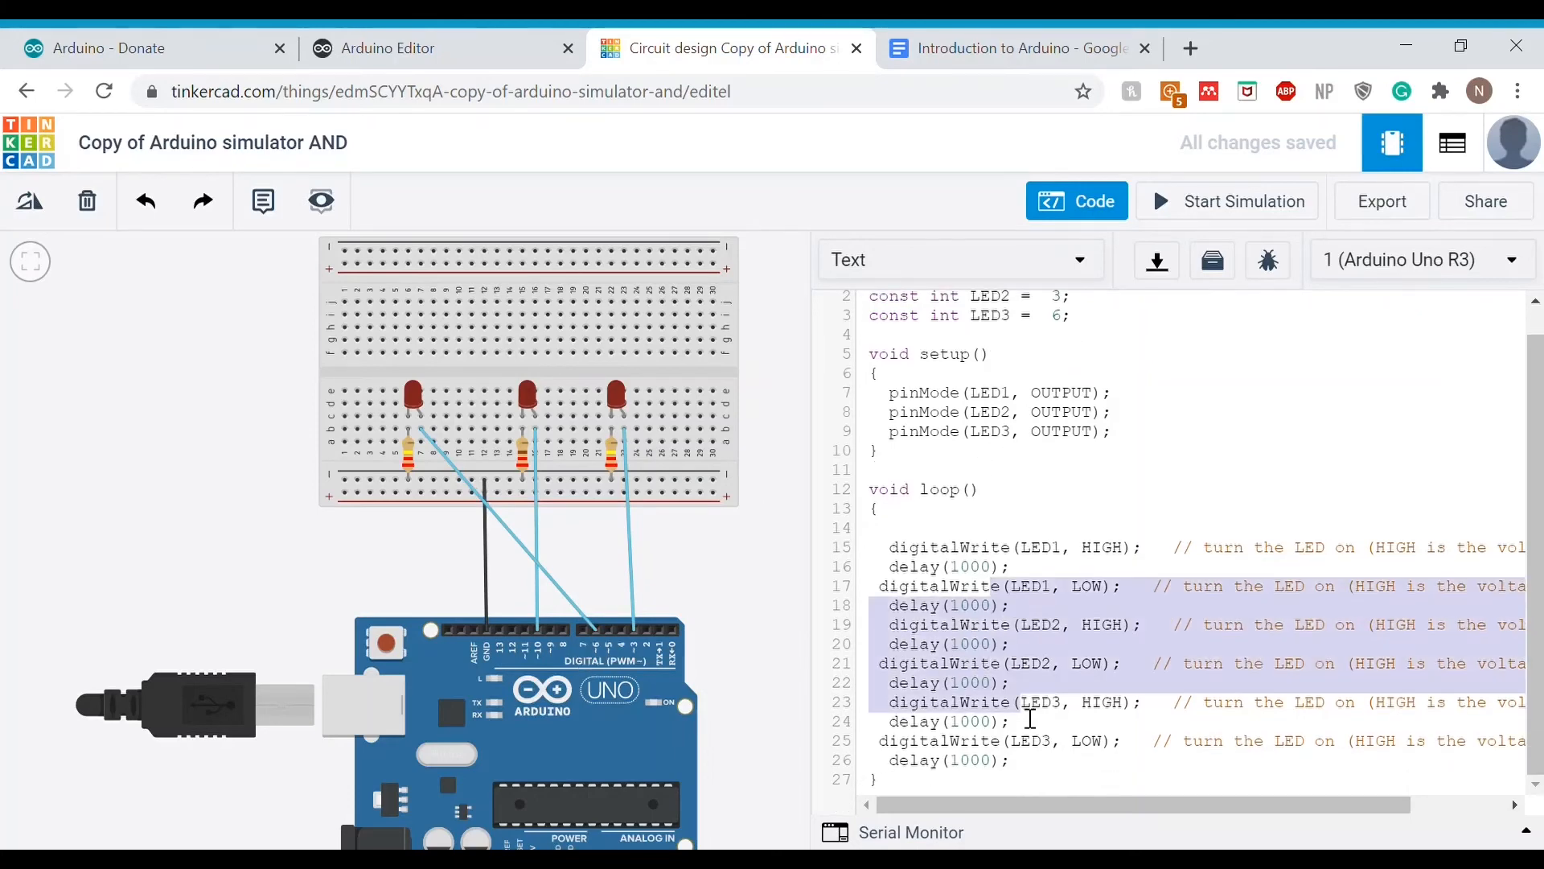
{"action": "left_click", "coordinate": [1026, 709]}
Run the simulation of the three-LED circuit, stop it, and look over the whole circuit.
{"action": "left_click", "coordinate": [1206, 201]}
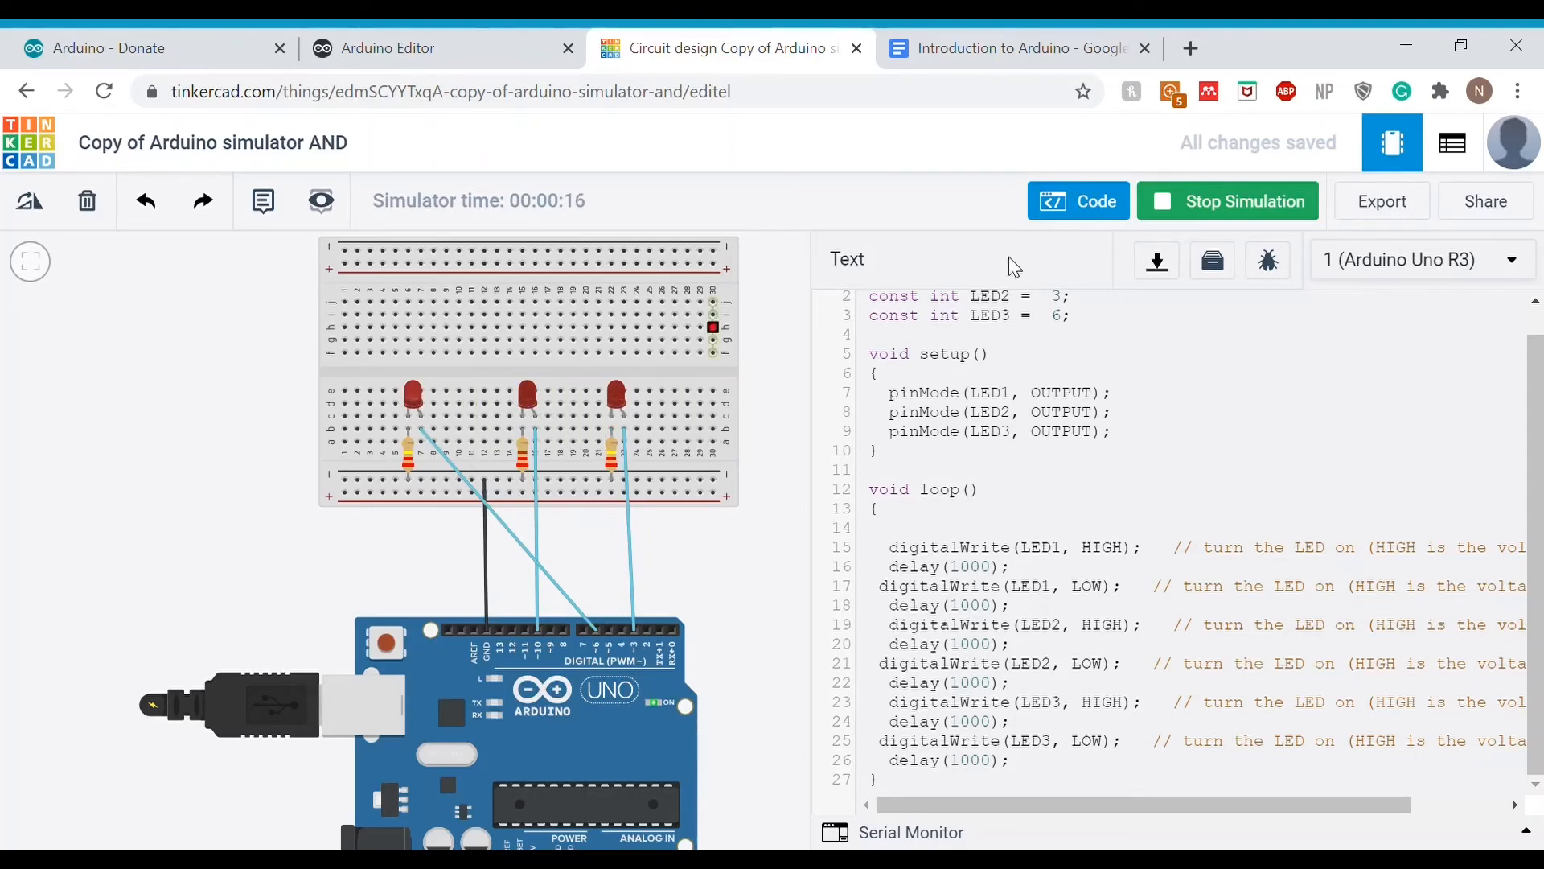
{"action": "left_click", "coordinate": [1181, 217]}
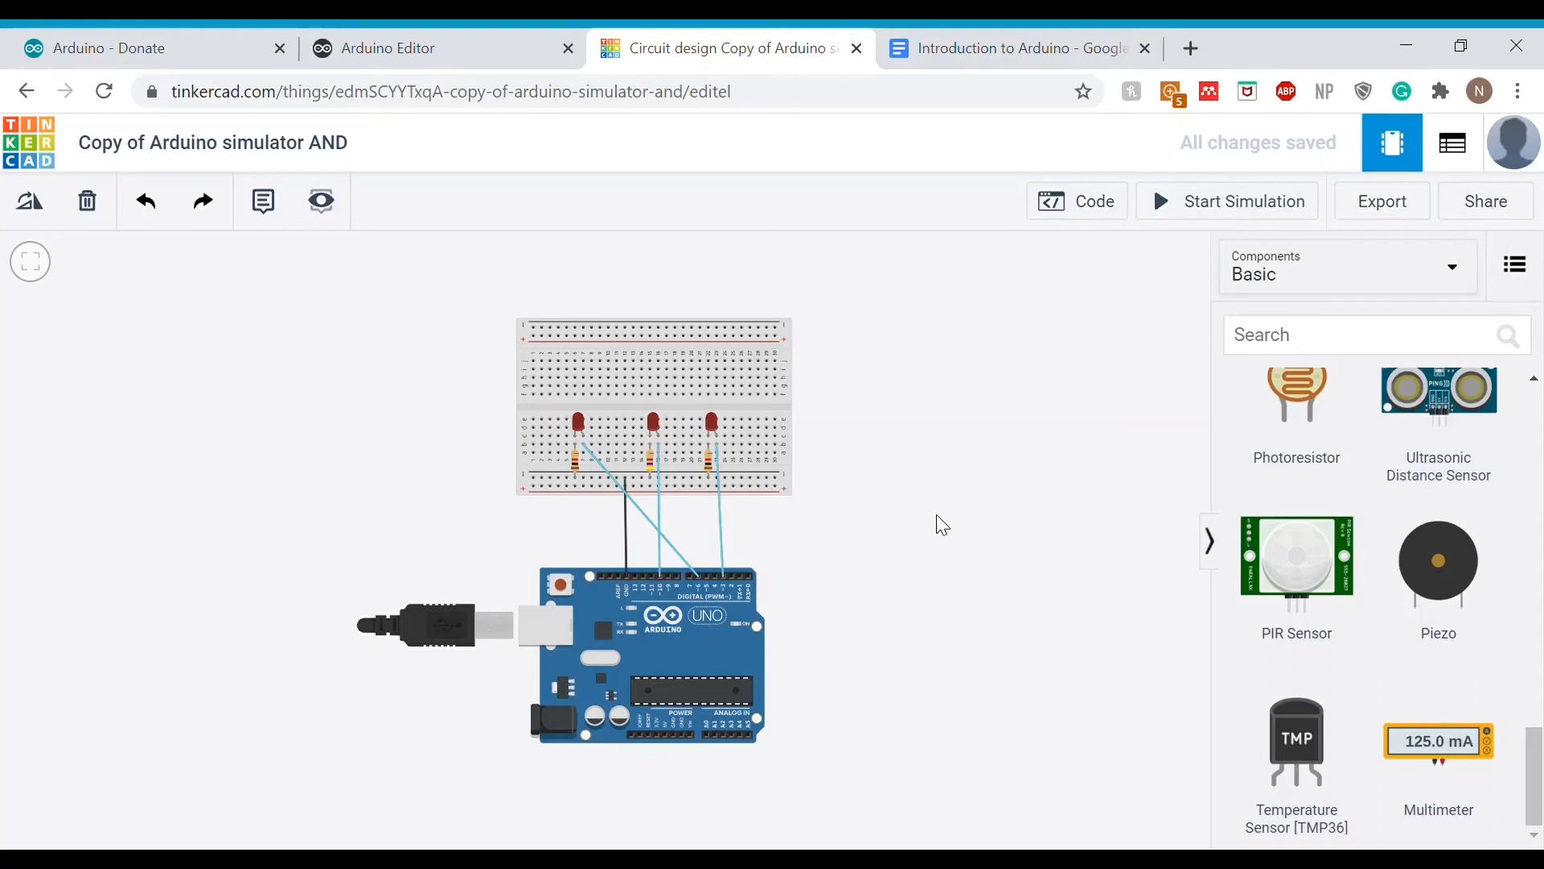
{"action": "scroll", "coordinate": [930, 539], "scroll_direction": "up", "scroll_amount": 3}
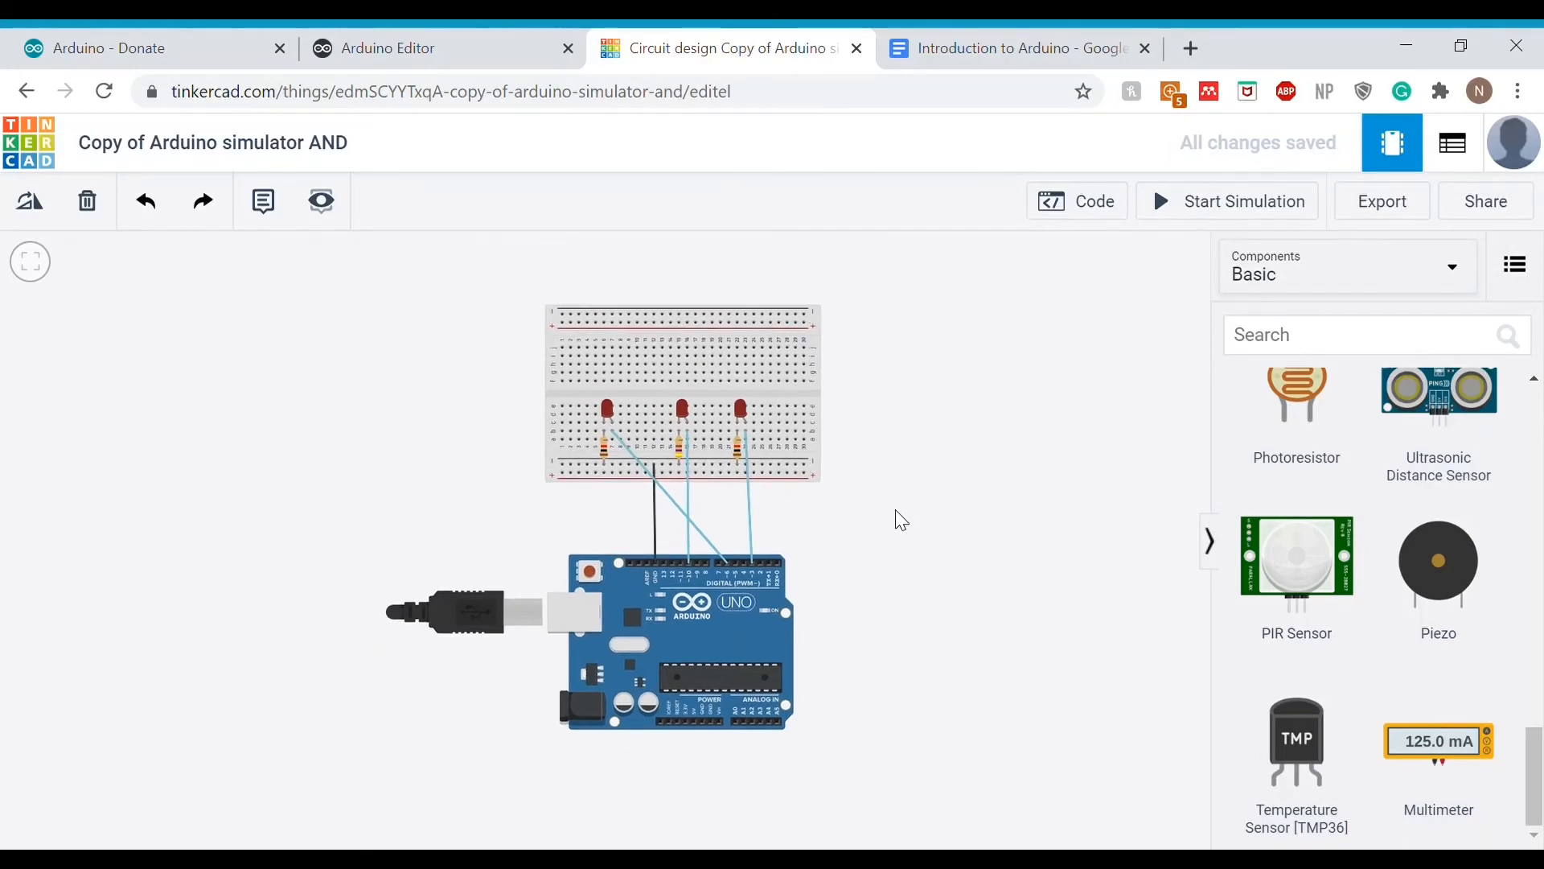
{"action": "scroll", "coordinate": [901, 520], "scroll_direction": "up", "scroll_amount": 1}
{"action": "left_click_drag", "start_coordinate": [848, 517], "coordinate": [995, 576]}
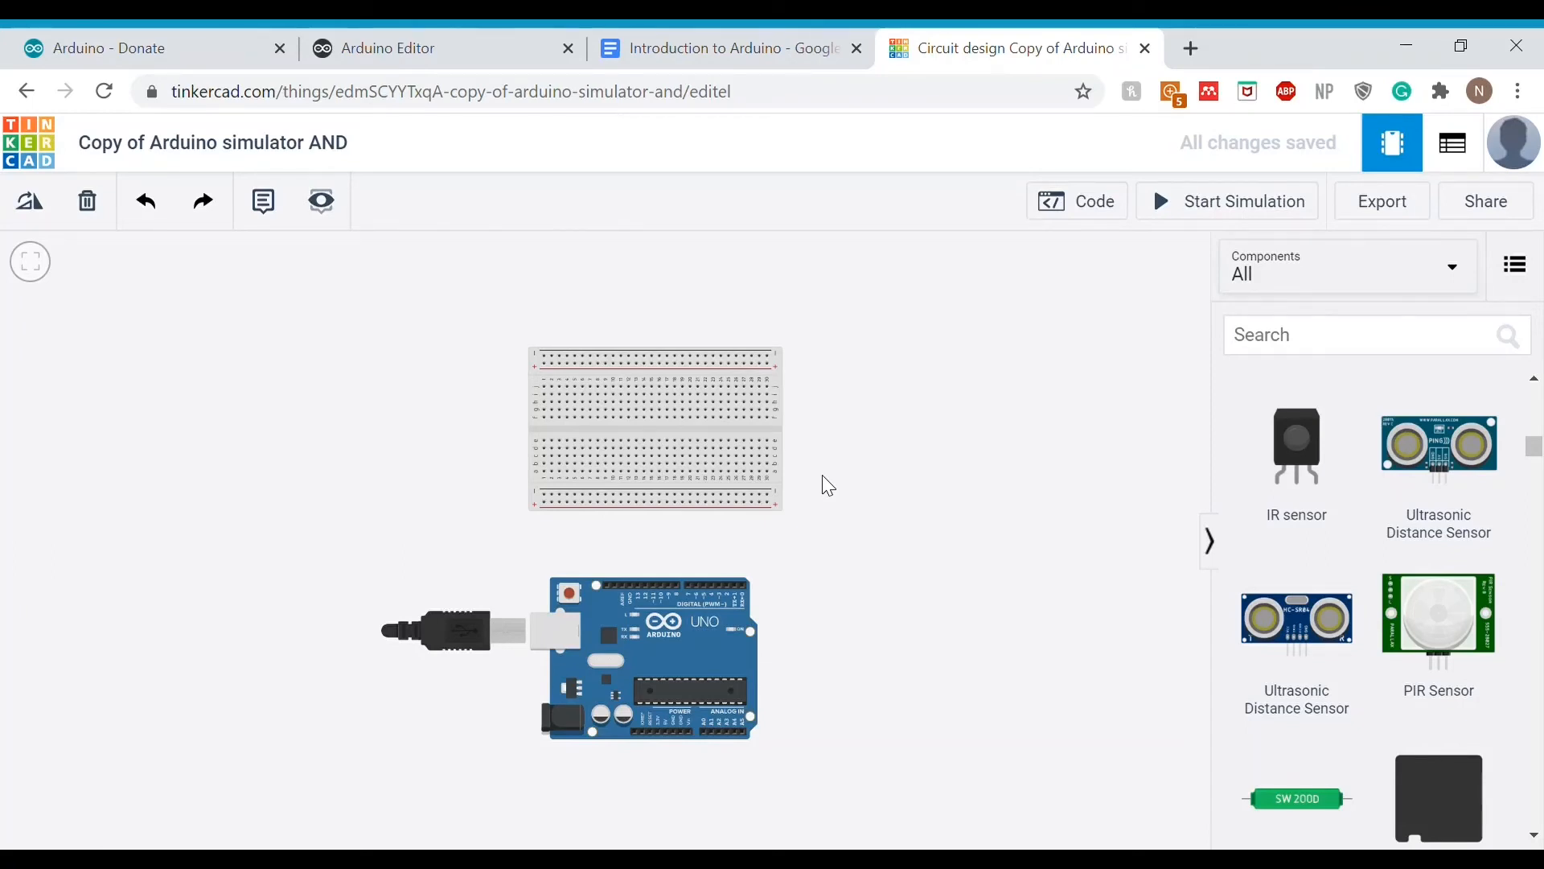
Switch to the Introduction to Arduino document in Google Docs and look over its links, component overview and reference pictures.
{"action": "scroll", "coordinate": [1403, 461], "scroll_direction": "up", "scroll_amount": 5}
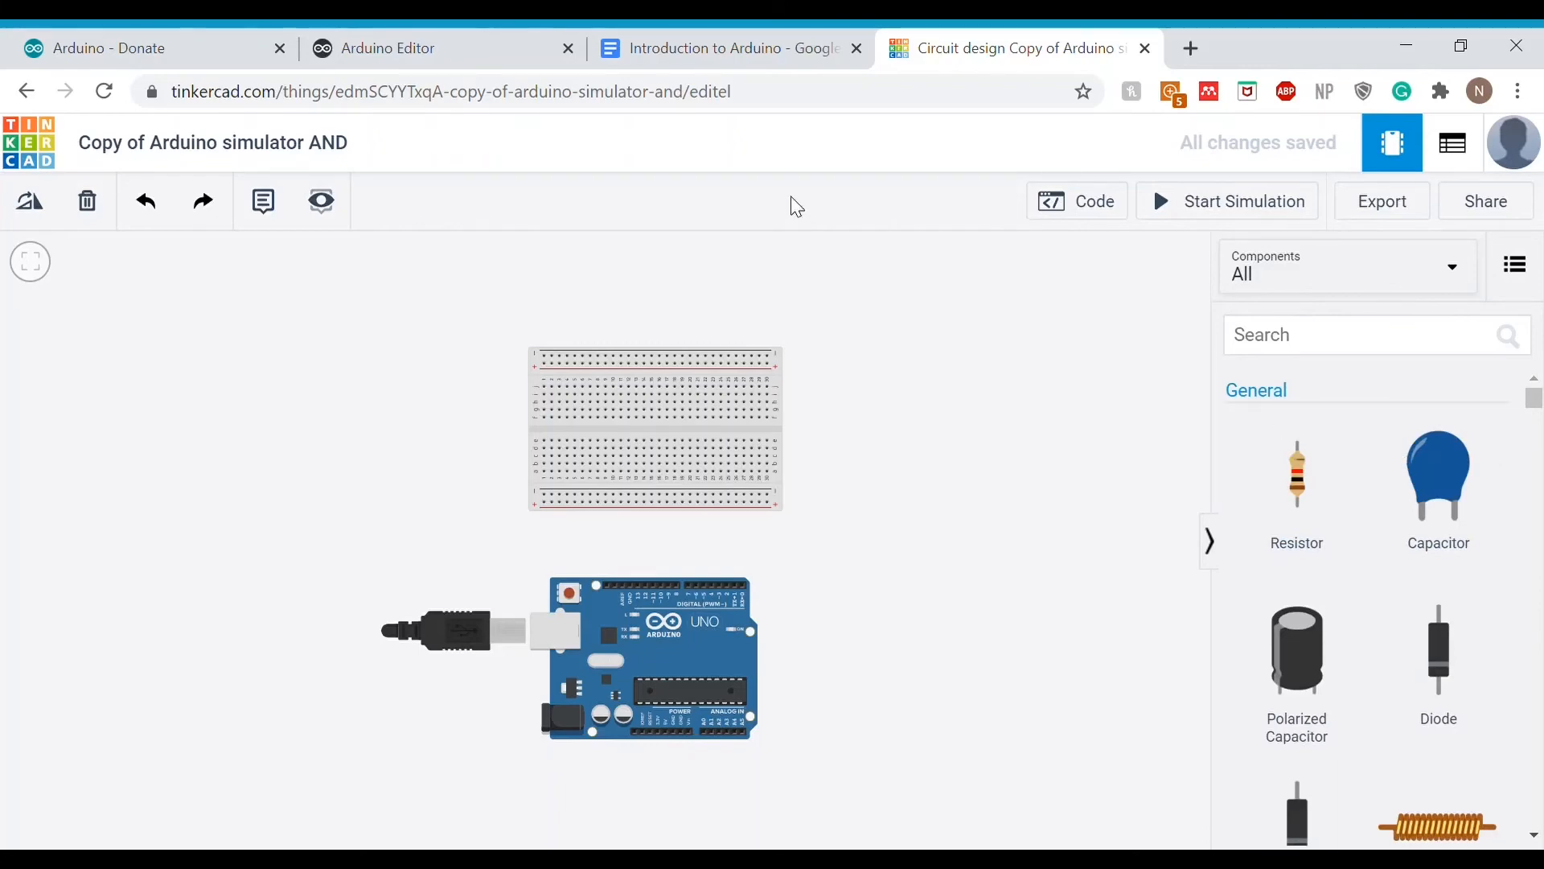
{"action": "left_click", "coordinate": [708, 47]}
{"action": "scroll", "coordinate": [530, 487], "scroll_direction": "up", "scroll_amount": 13}
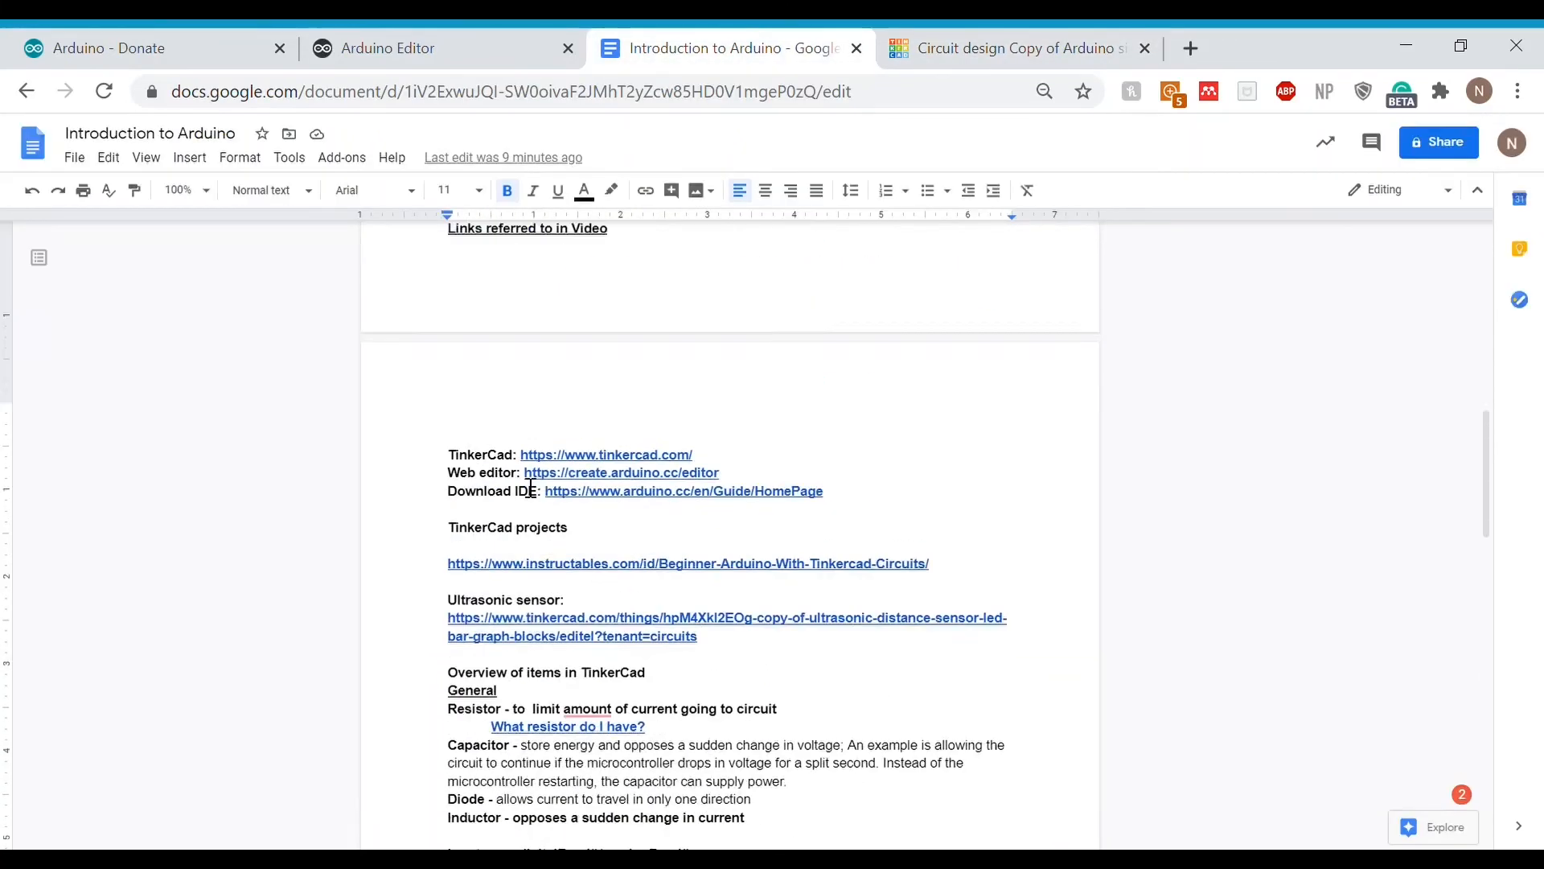
{"action": "scroll", "coordinate": [480, 659], "scroll_direction": "down", "scroll_amount": 10}
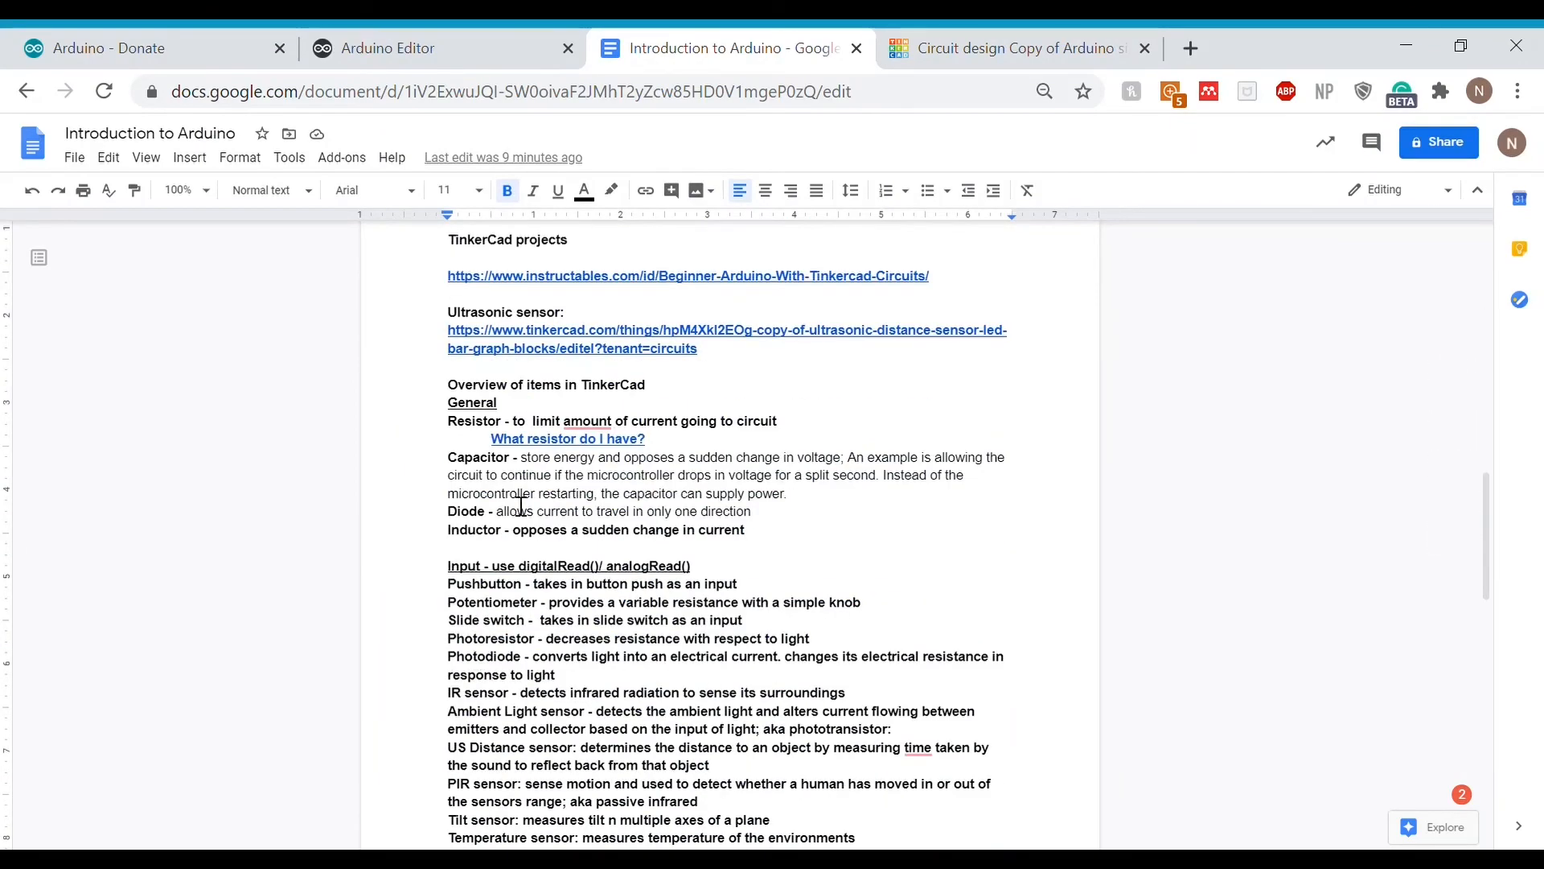
{"action": "scroll", "coordinate": [521, 507], "scroll_direction": "down", "scroll_amount": 10}
{"action": "scroll", "coordinate": [521, 506], "scroll_direction": "up", "scroll_amount": 20}
{"action": "scroll", "coordinate": [522, 507], "scroll_direction": "up", "scroll_amount": 5}
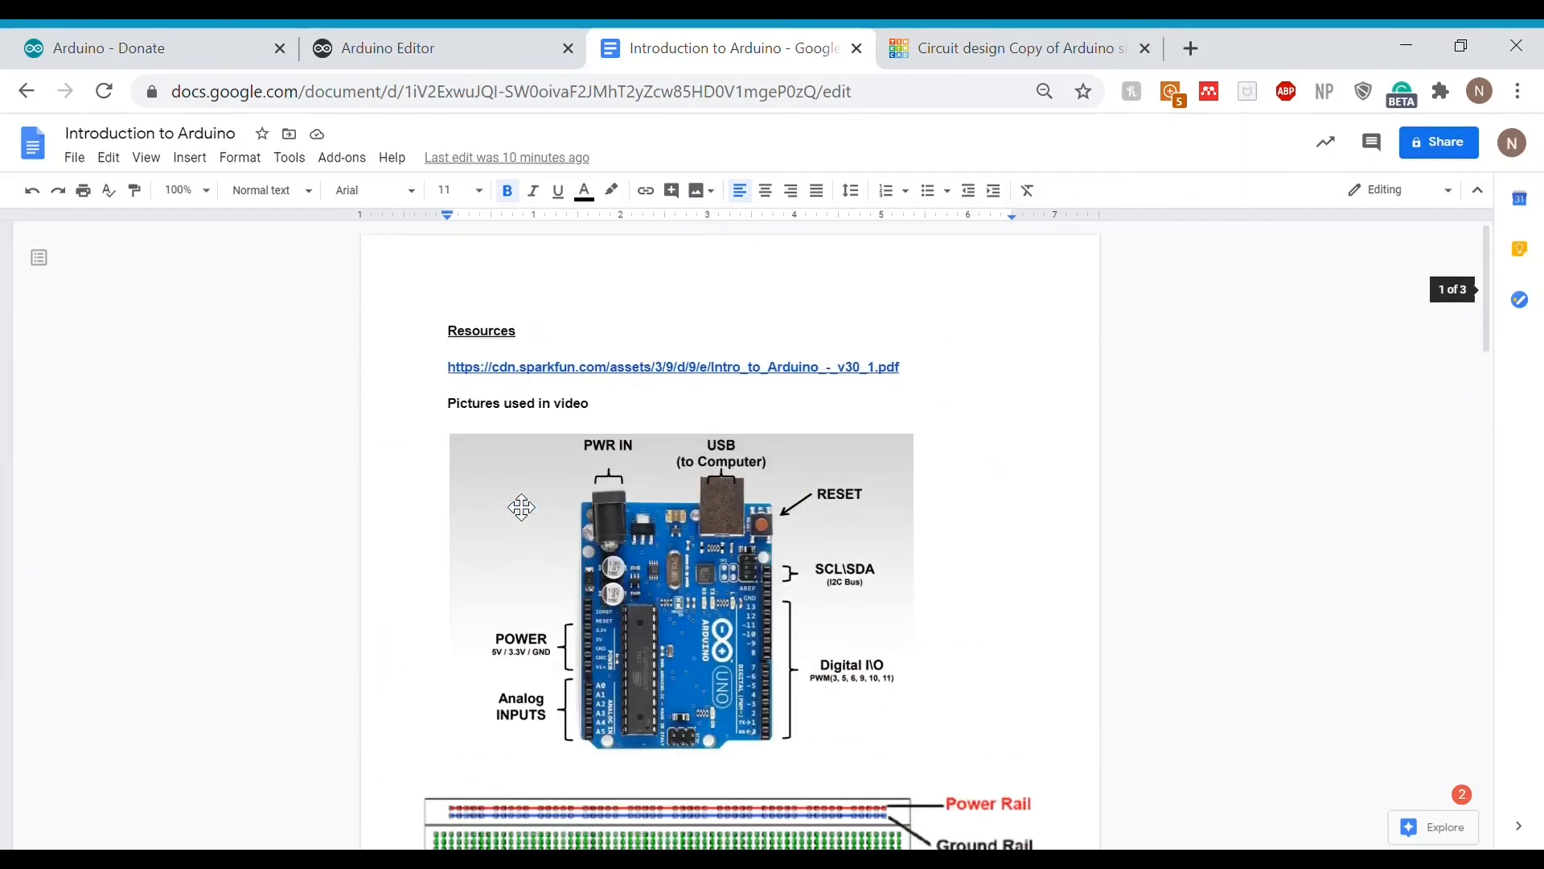
Switch to the Tinkercad circuit and place the four-pin HC-SR04 Ultrasonic Distance Sensor on the breadboard, with its pins in columns 13 to 16.
{"action": "scroll", "coordinate": [522, 507], "scroll_direction": "down", "scroll_amount": 9}
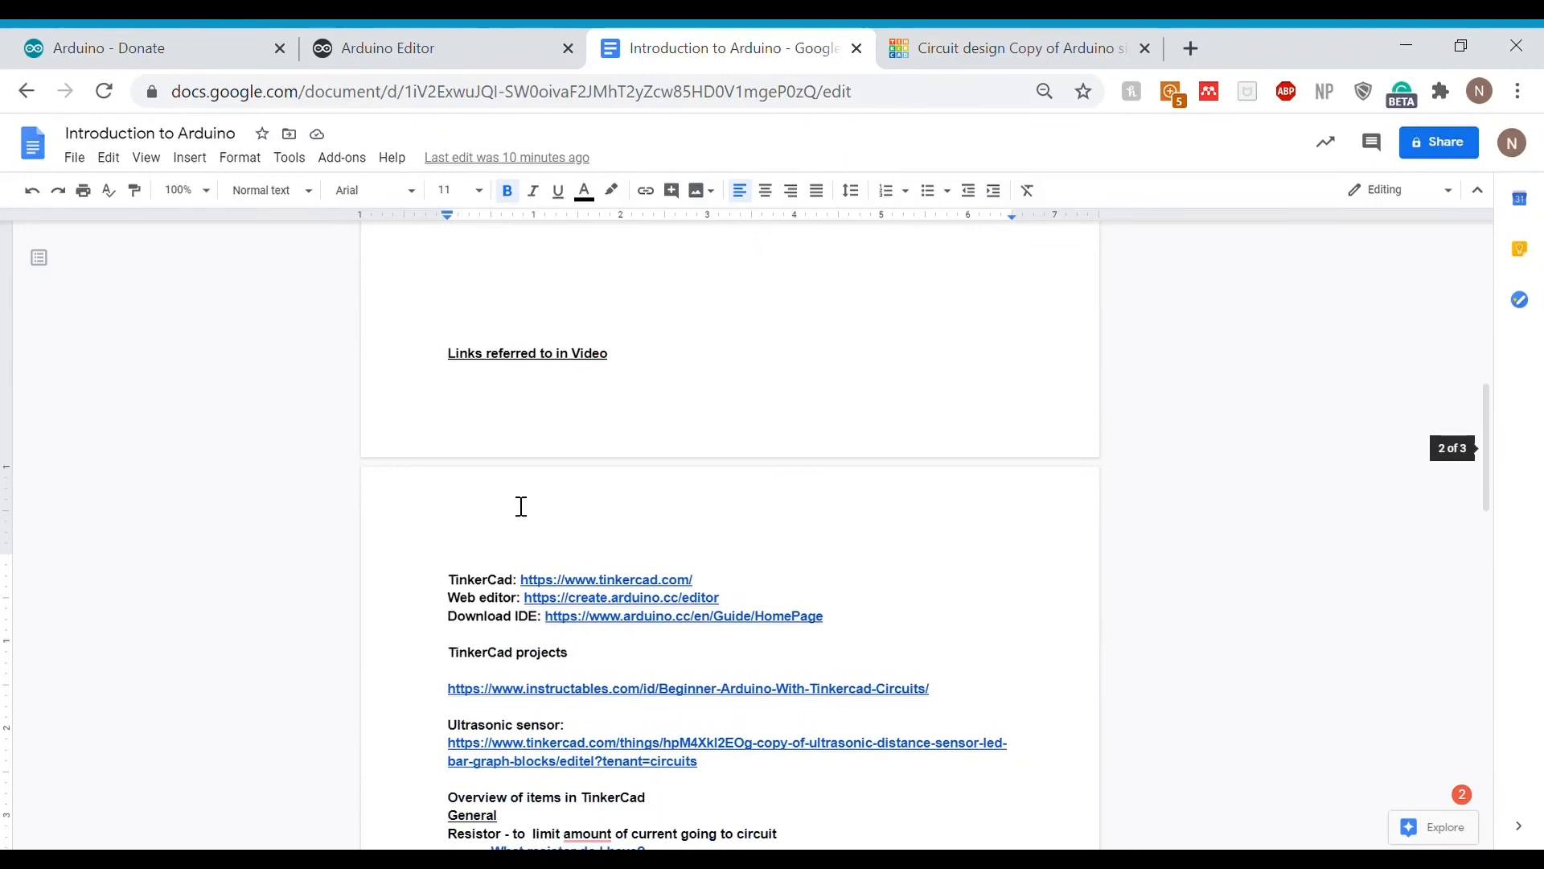
{"action": "left_click", "coordinate": [931, 37]}
{"action": "scroll", "coordinate": [1333, 647], "scroll_direction": "down", "scroll_amount": 3}
{"action": "scroll", "coordinate": [1332, 647], "scroll_direction": "down", "scroll_amount": 10}
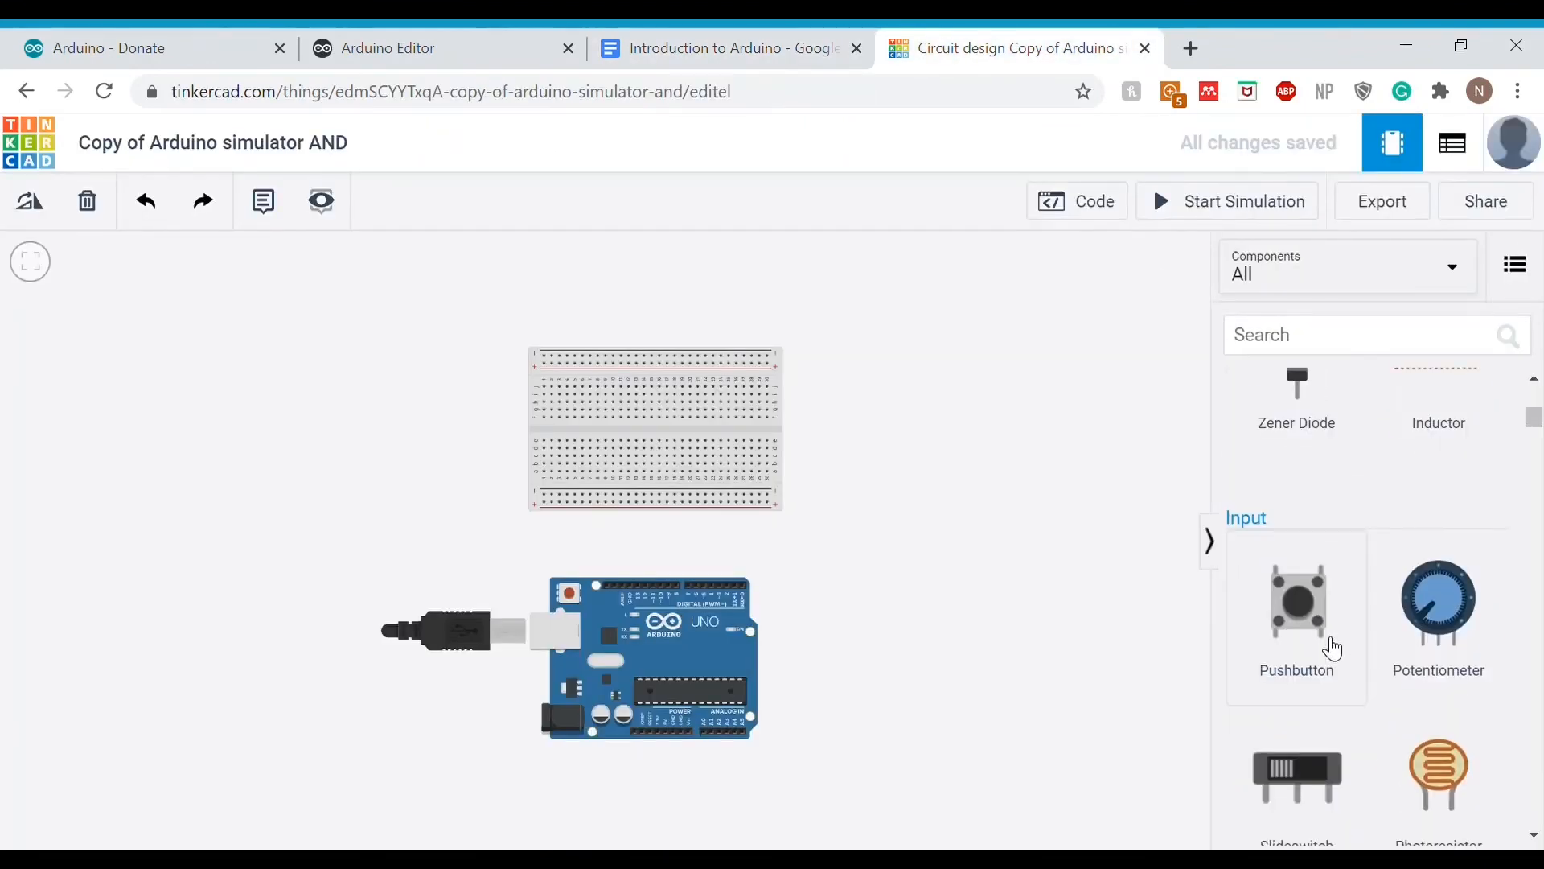
{"action": "left_click_drag", "start_coordinate": [1390, 568], "coordinate": [969, 475]}
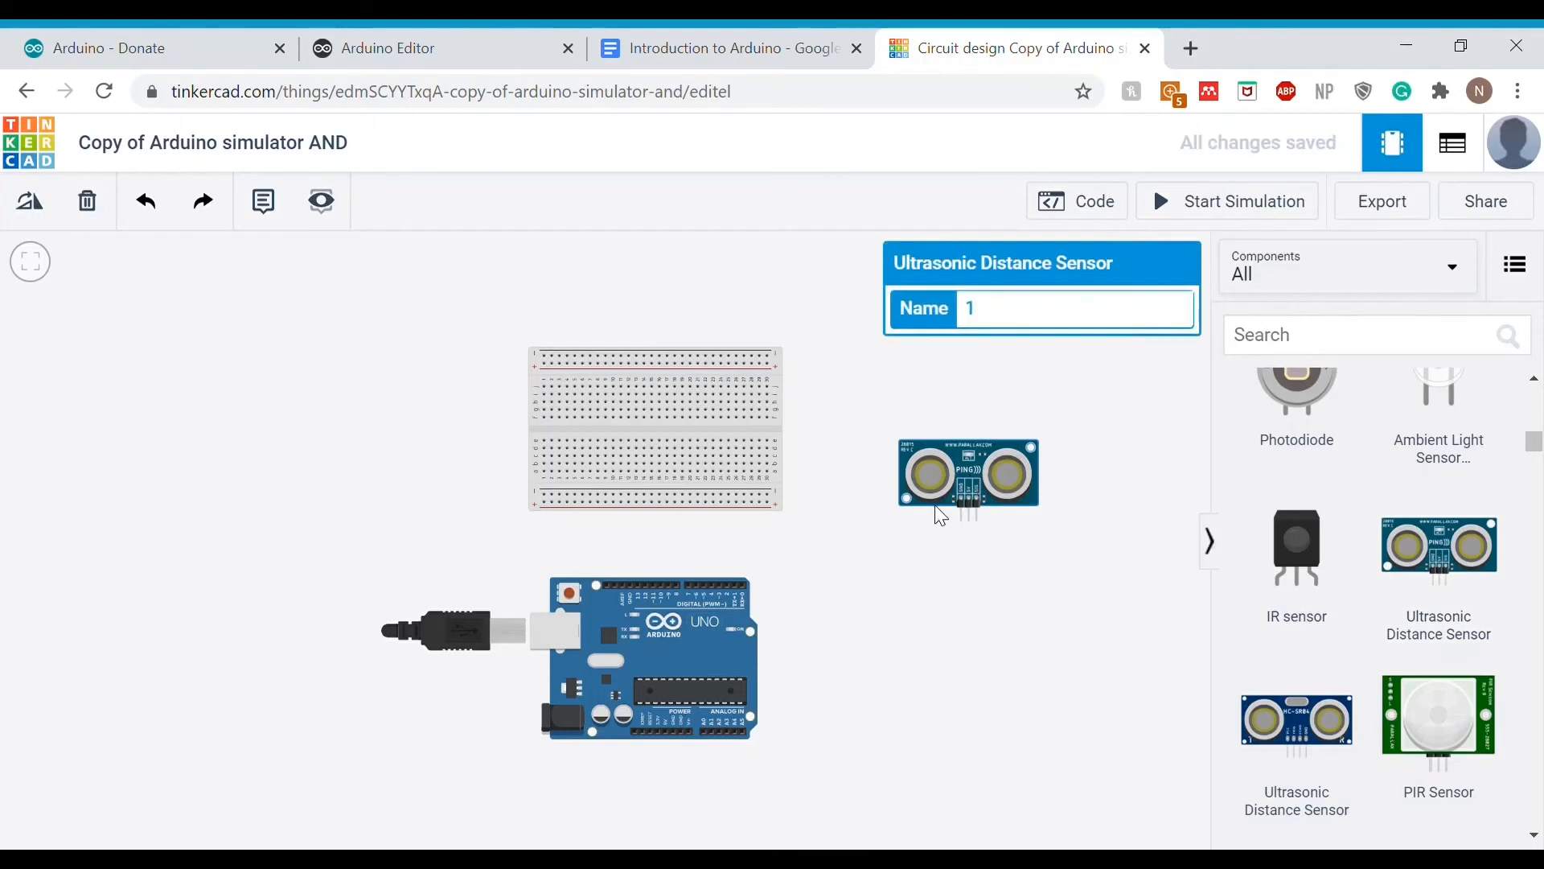
{"action": "key", "text": "Delete"}
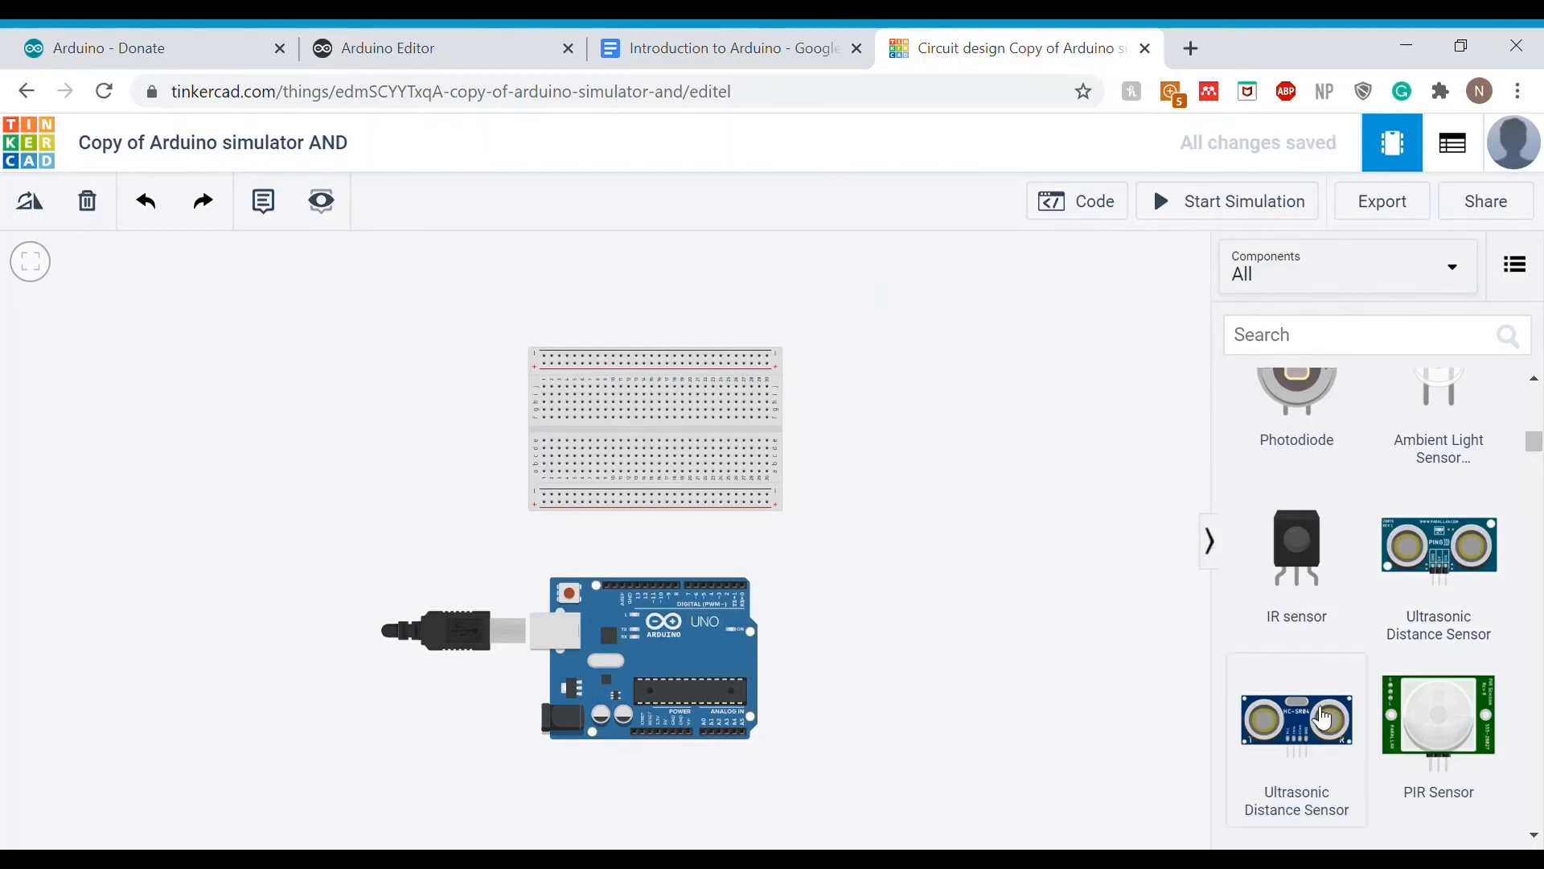
{"action": "left_click_drag", "start_coordinate": [1268, 765], "coordinate": [672, 404]}
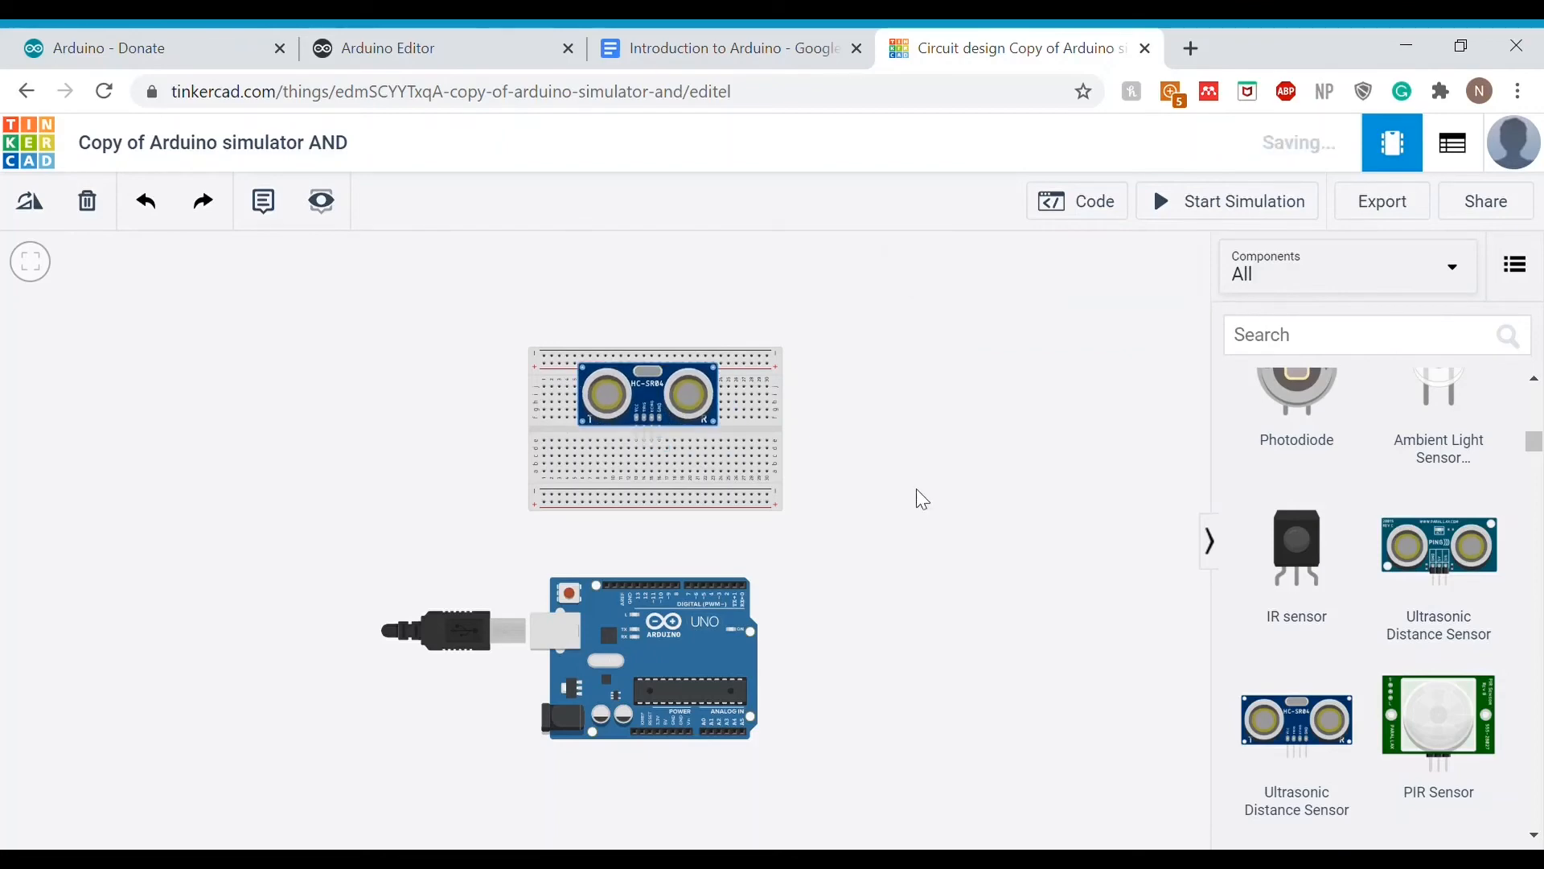
Wire the sensor's VCC column on the breadboard to the Arduino's 5V pin and colour the wire red.
{"action": "scroll", "coordinate": [922, 499], "scroll_direction": "up", "scroll_amount": 3}
{"action": "scroll", "coordinate": [378, 321], "scroll_direction": "up", "scroll_amount": 4}
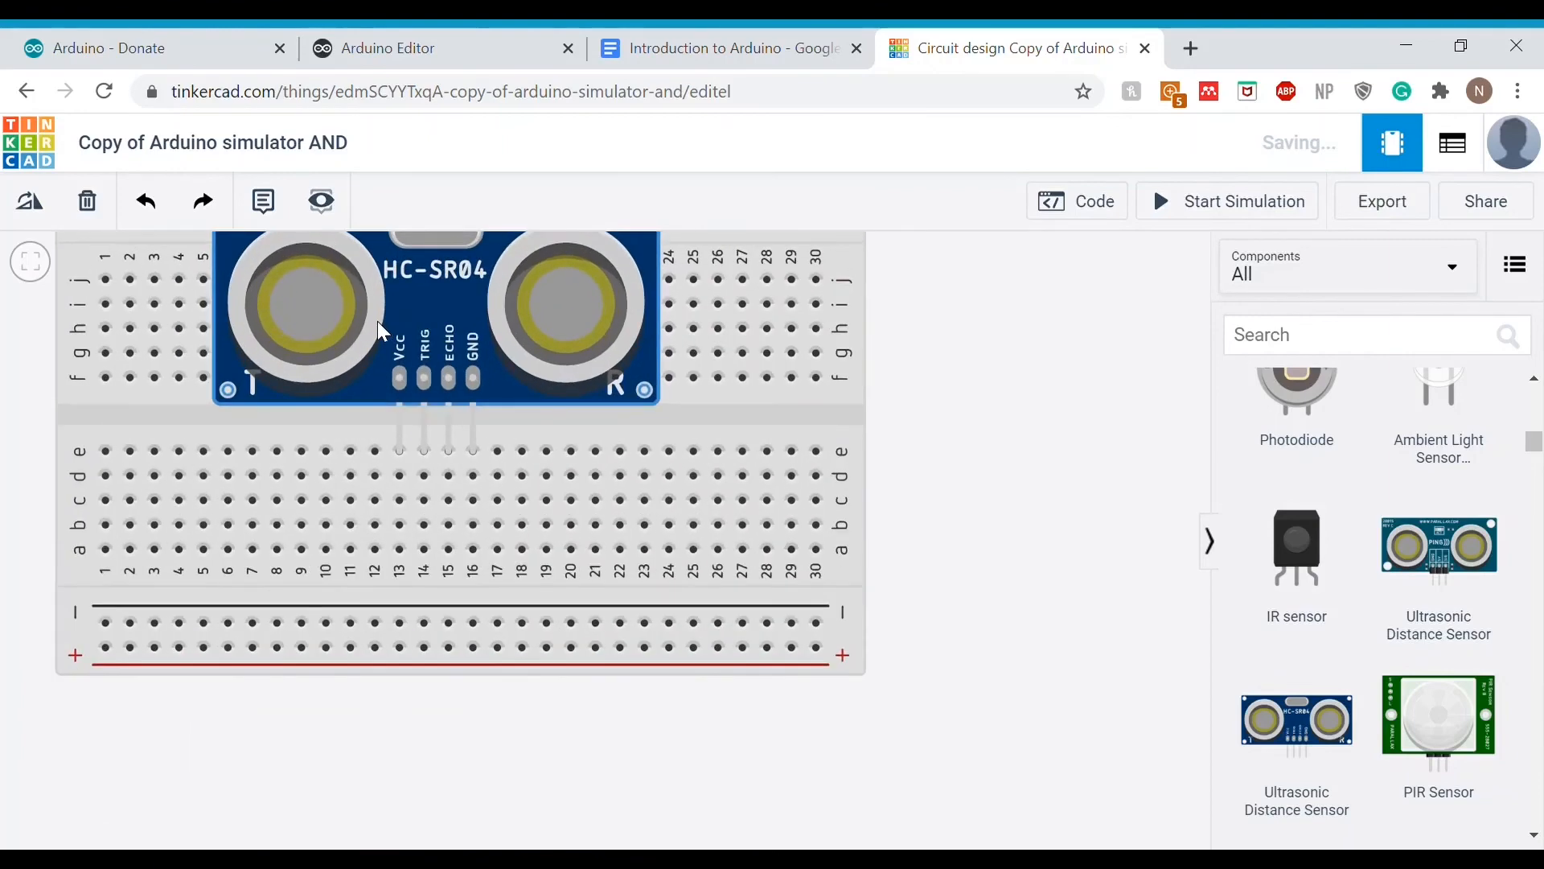
{"action": "left_click_drag", "start_coordinate": [988, 487], "coordinate": [1088, 642]}
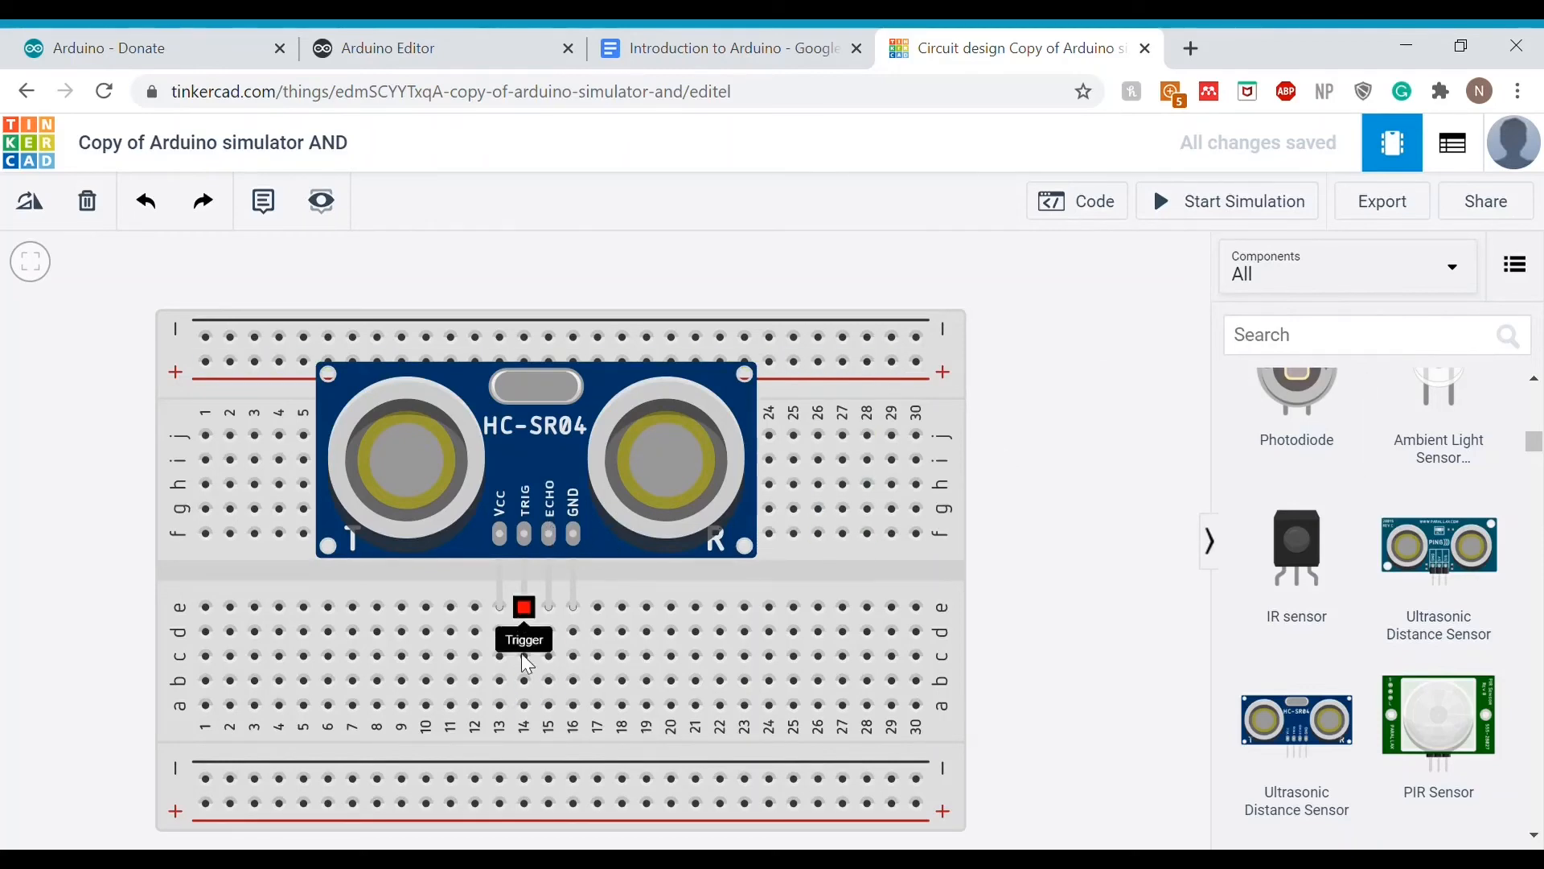
{"action": "scroll", "coordinate": [525, 708], "scroll_direction": "down", "scroll_amount": 3}
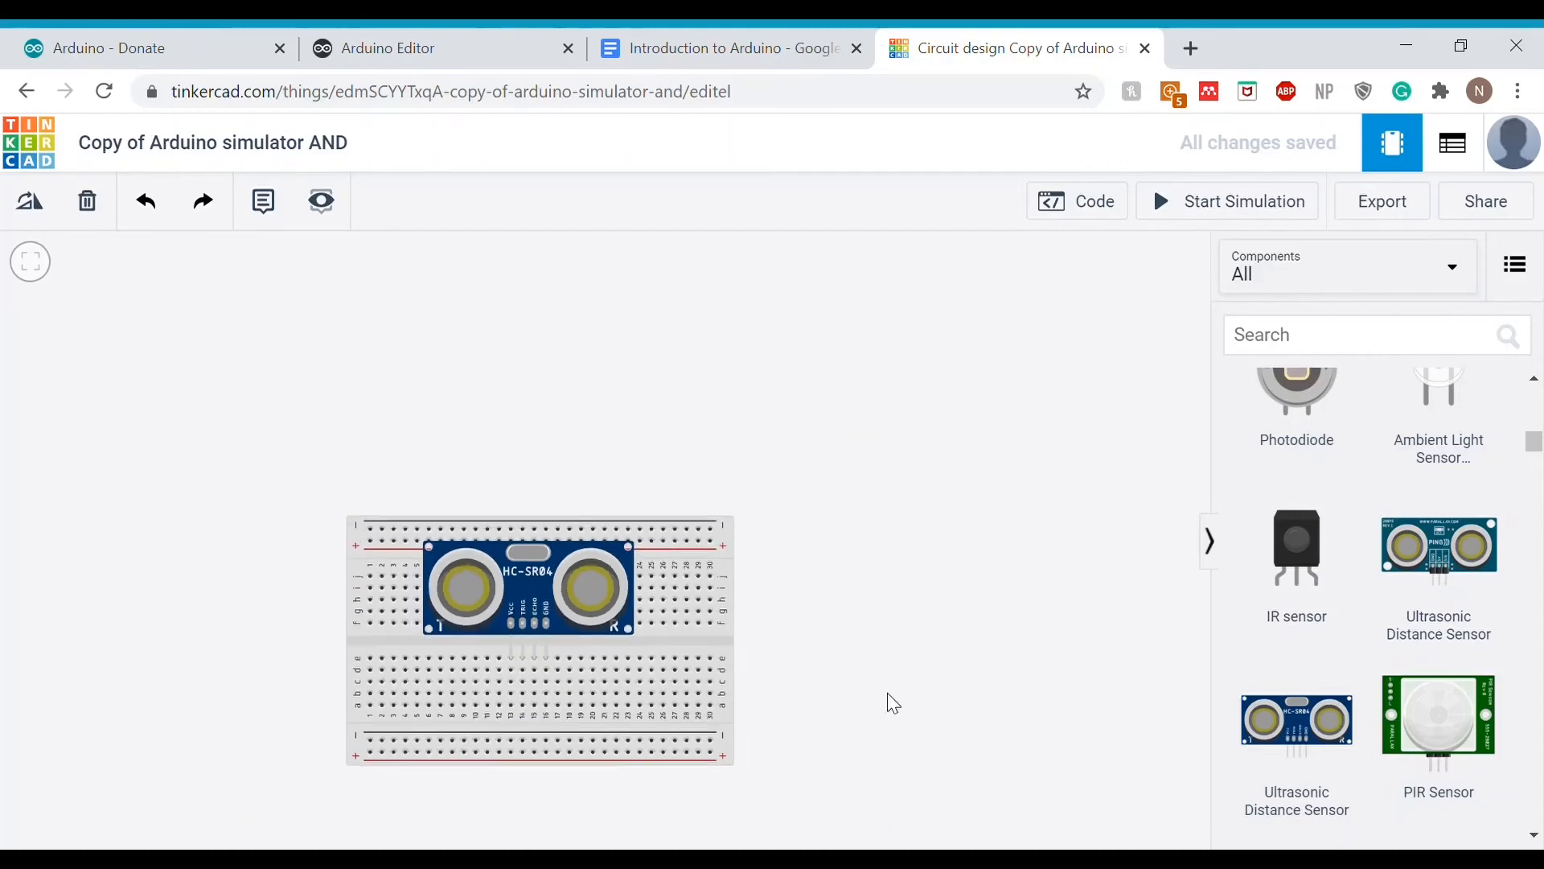
{"action": "left_click_drag", "start_coordinate": [887, 700], "coordinate": [893, 478]}
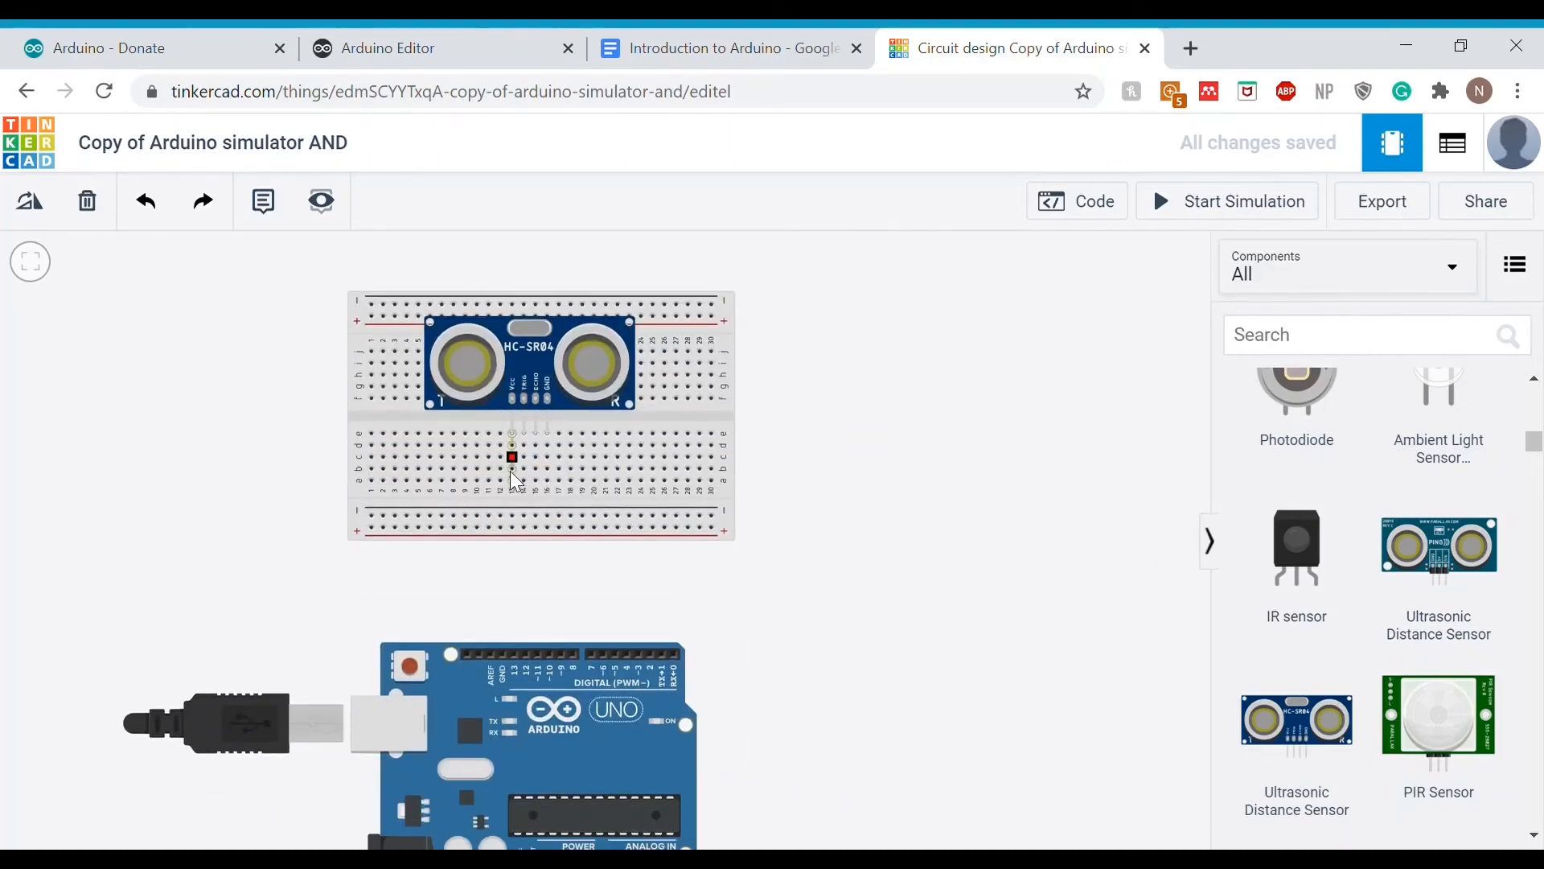
{"action": "left_click_drag", "start_coordinate": [814, 678], "coordinate": [813, 640]}
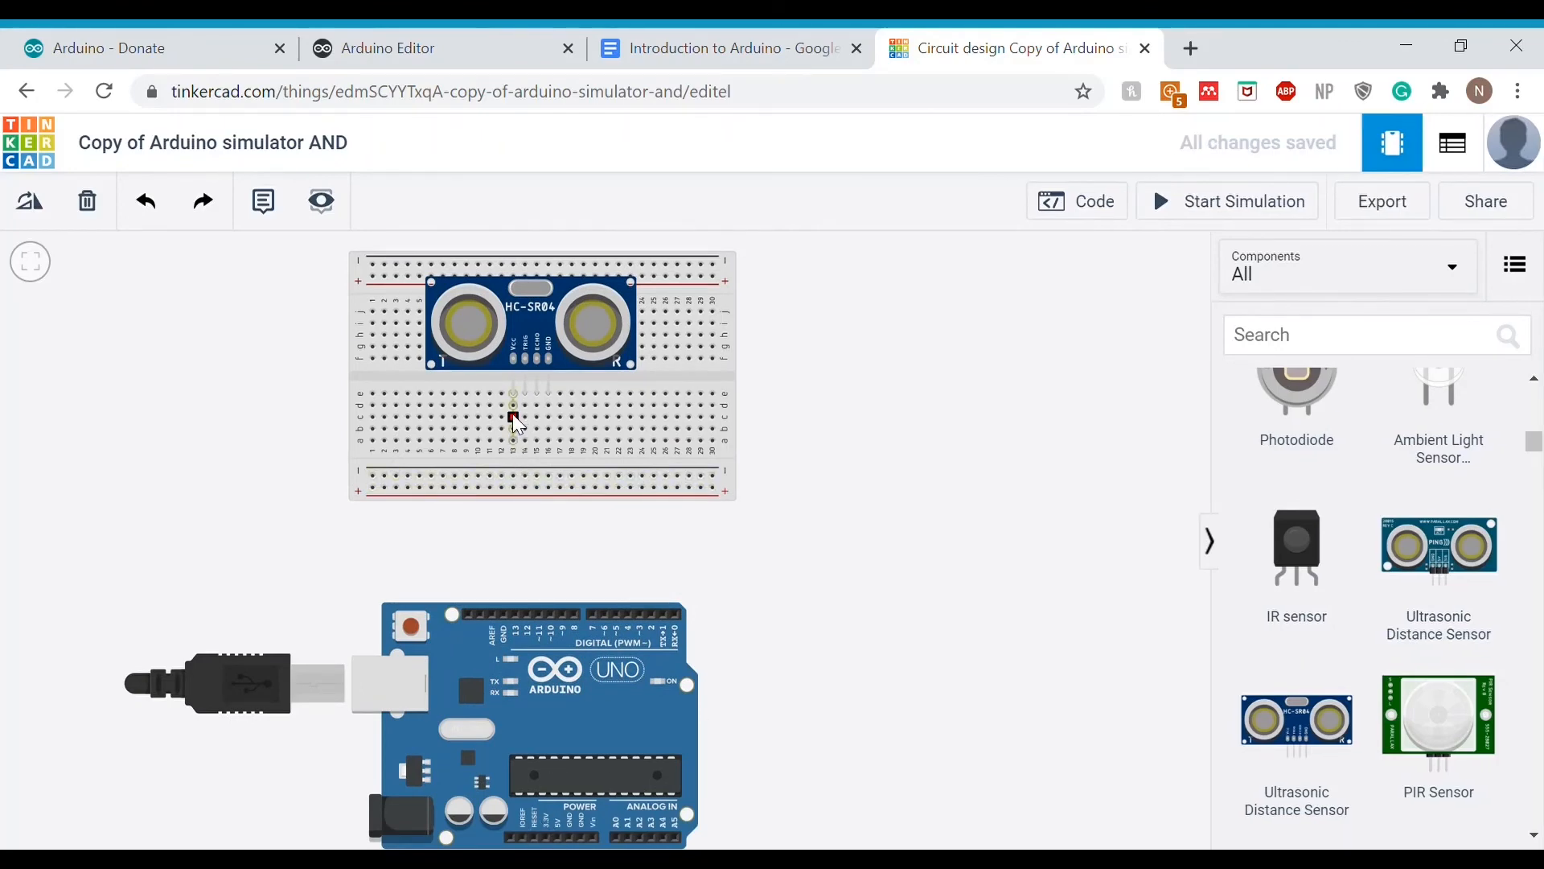
{"action": "left_click", "coordinate": [513, 417]}
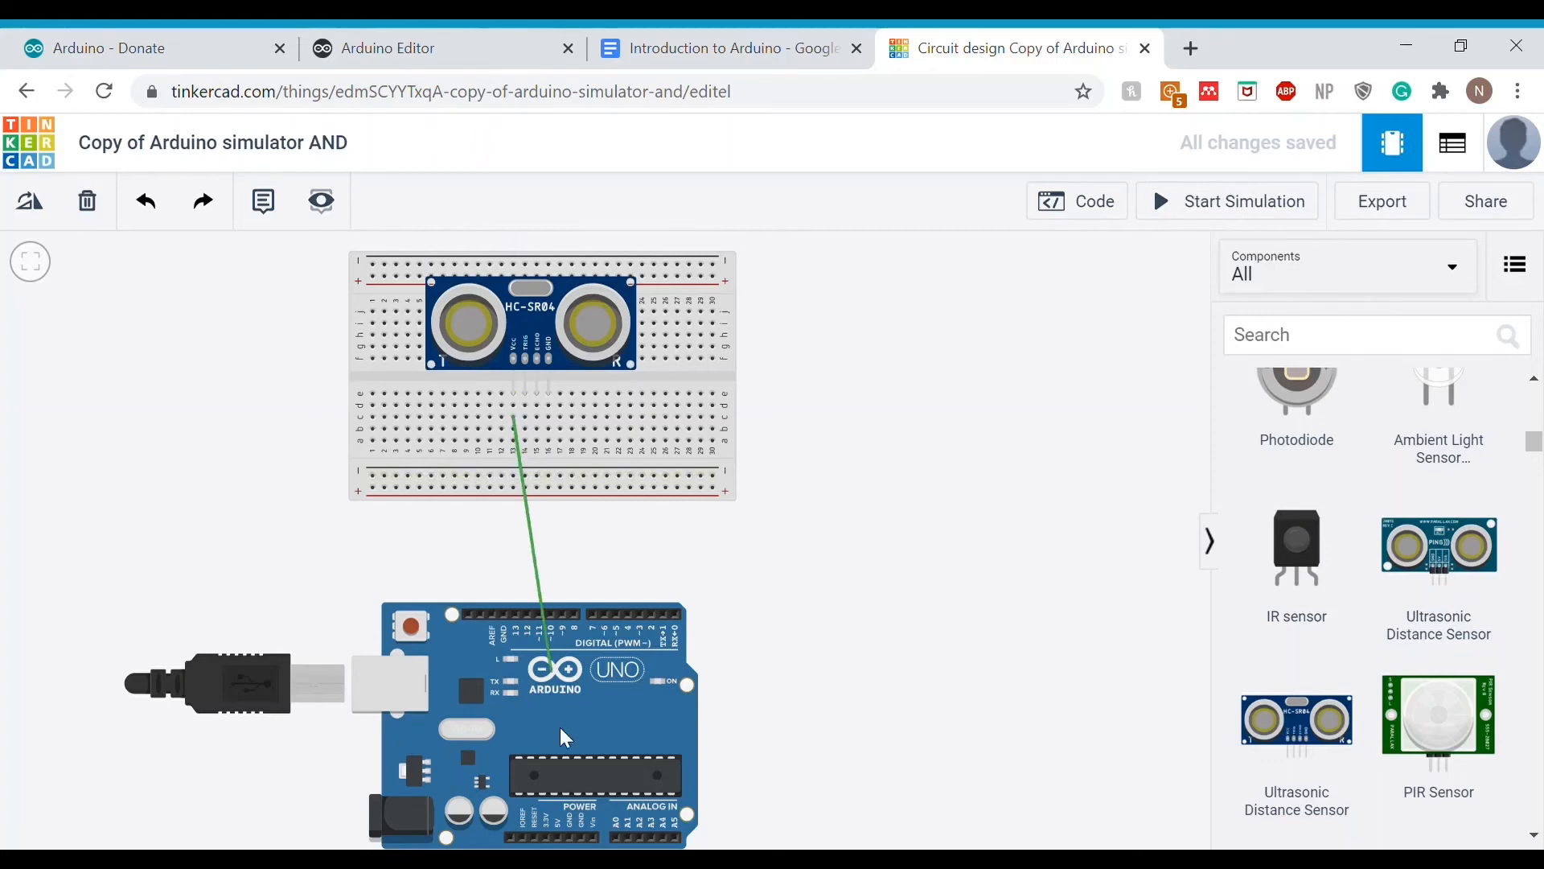
{"action": "left_click", "coordinate": [559, 838]}
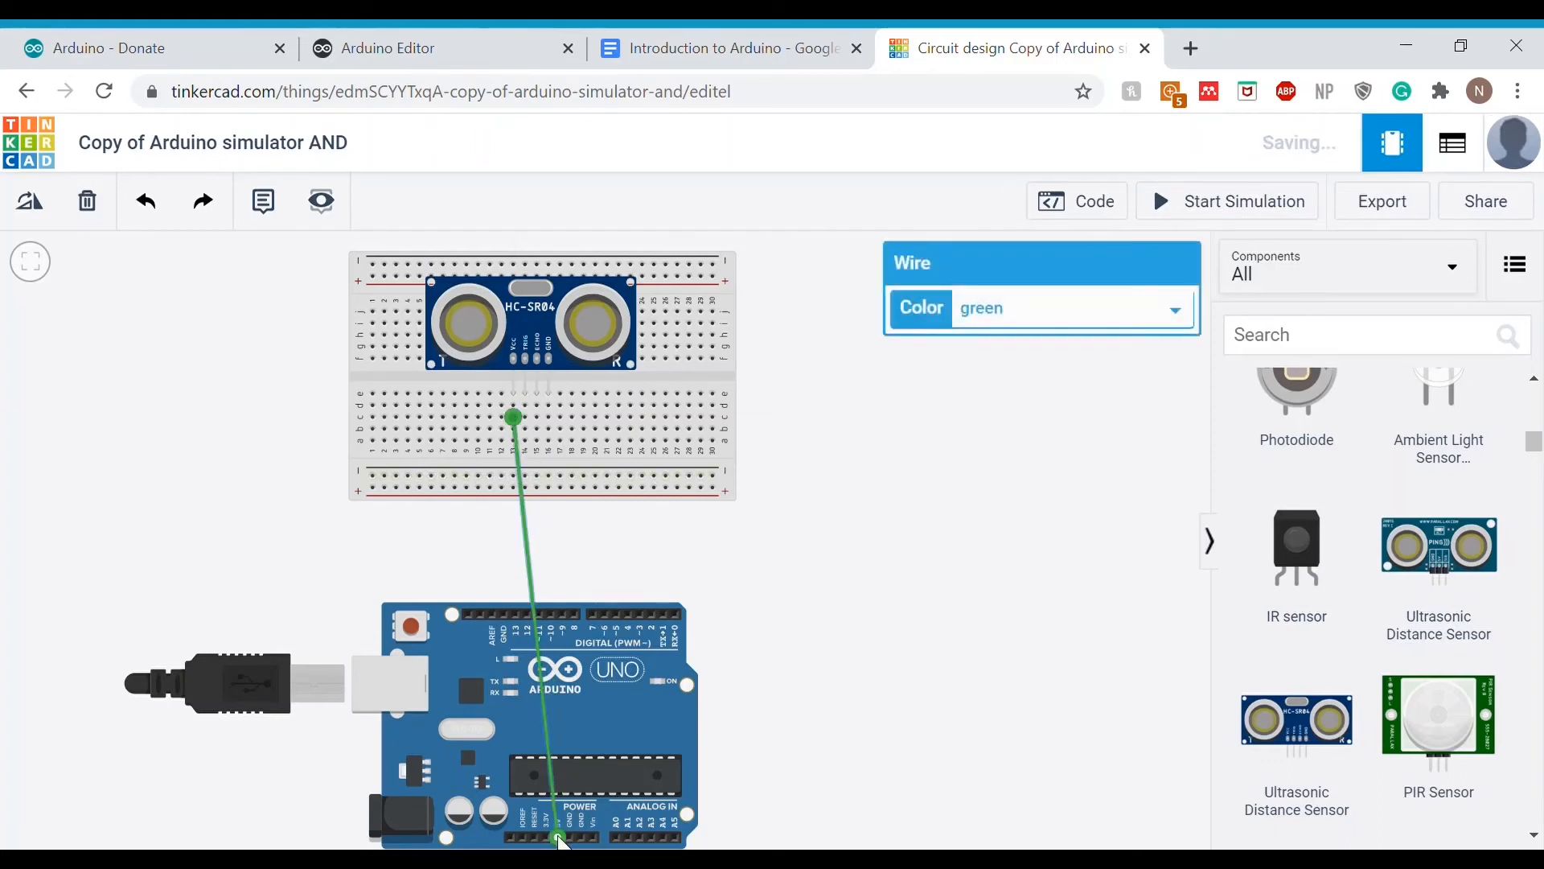
{"action": "left_click", "coordinate": [1027, 312]}
{"action": "left_click", "coordinate": [1014, 373]}
{"action": "left_click", "coordinate": [891, 422]}
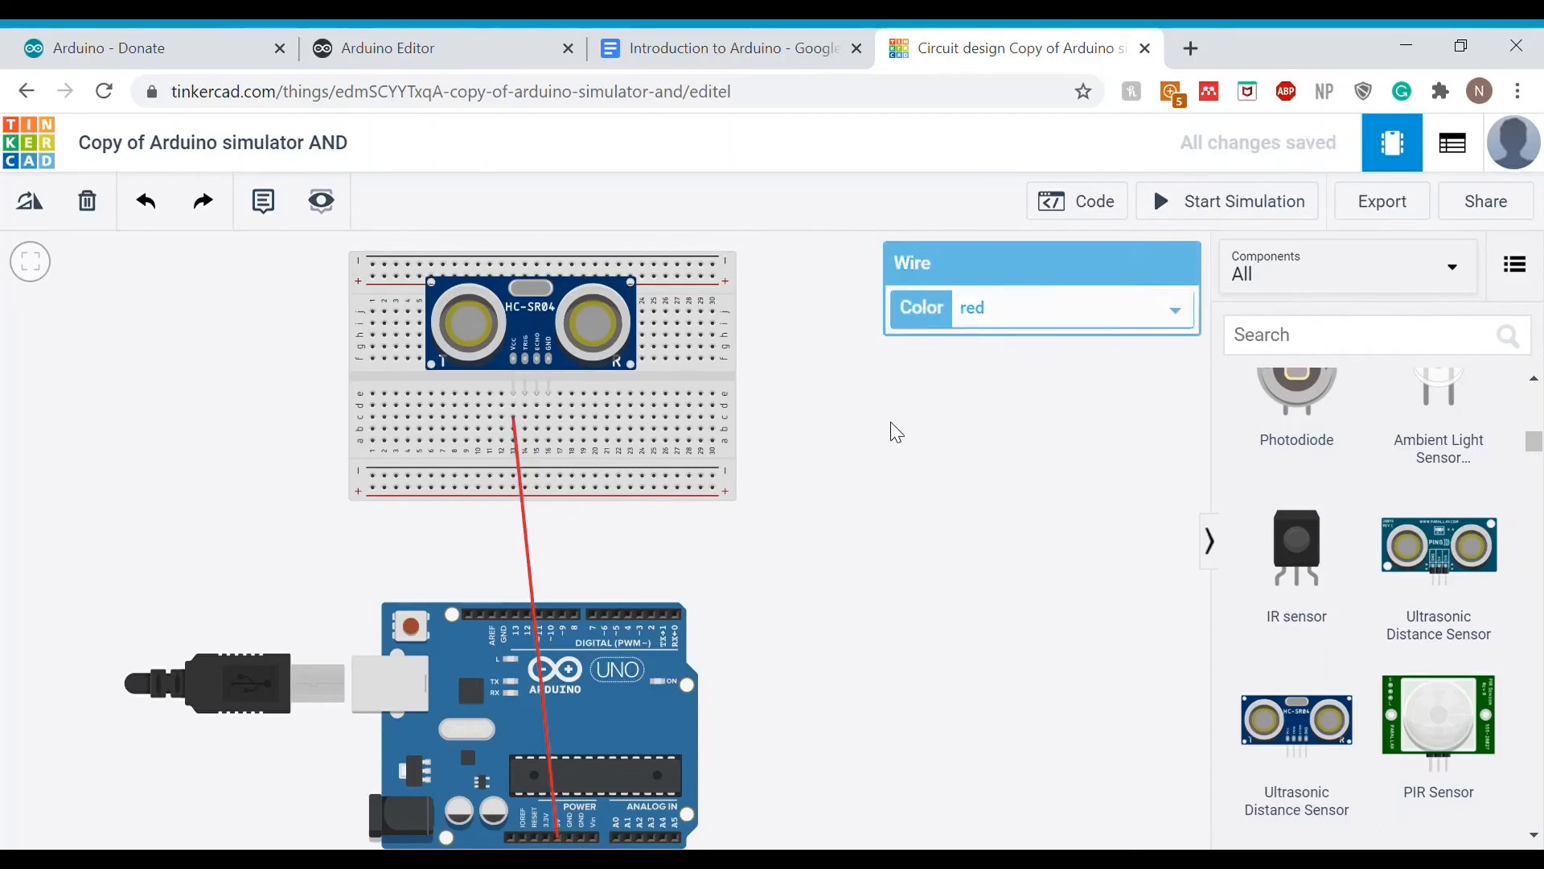
Wire the sensor's GND column to an Arduino GND power pin and colour the wire black.
{"action": "left_click", "coordinate": [549, 417]}
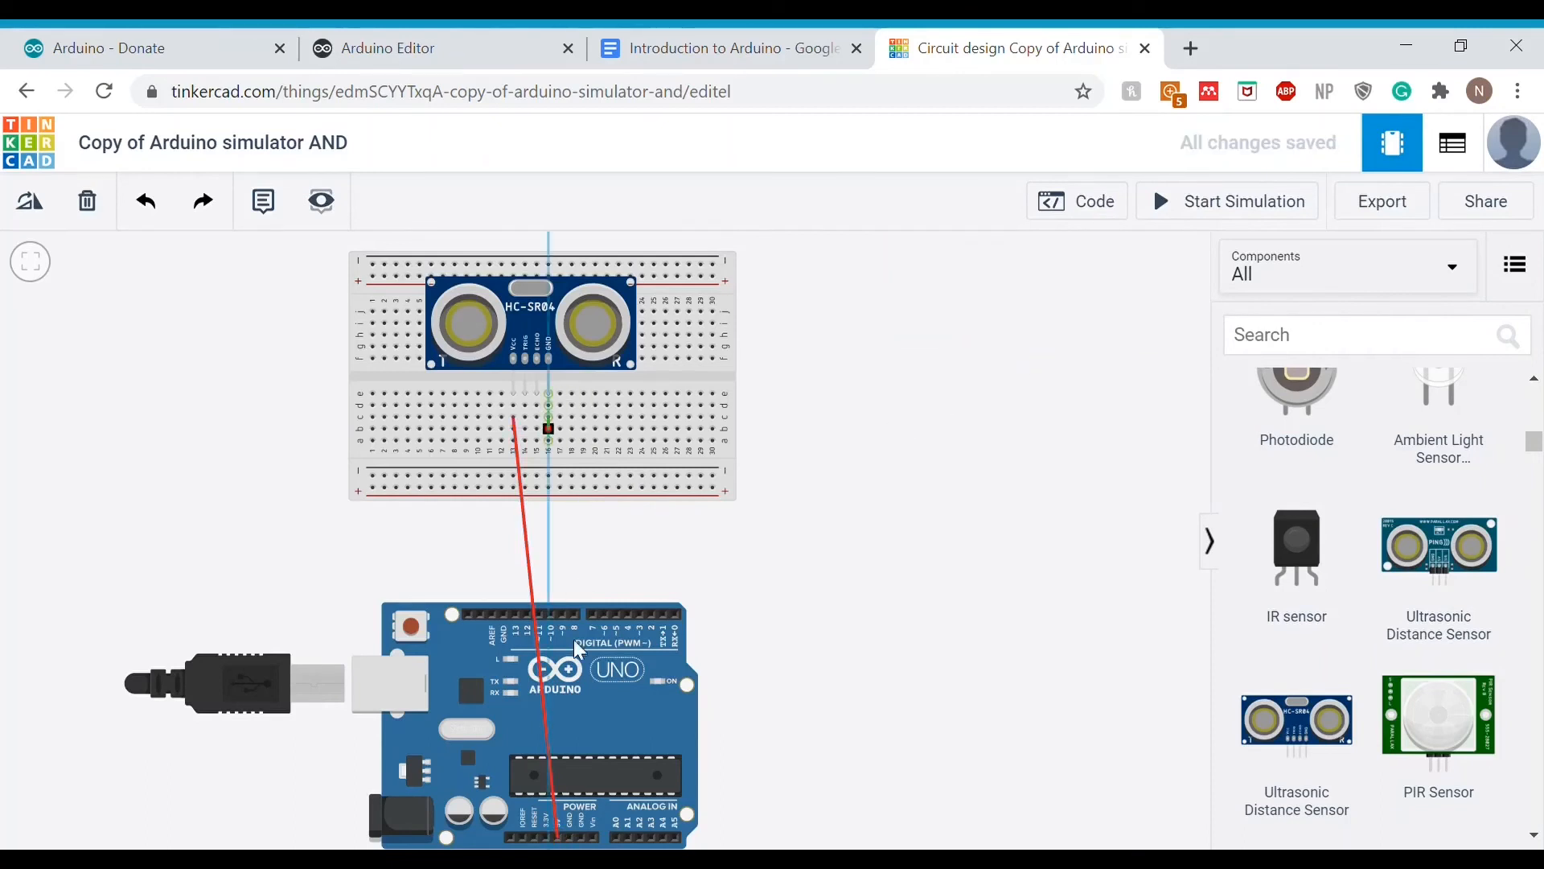
{"action": "left_click", "coordinate": [572, 835]}
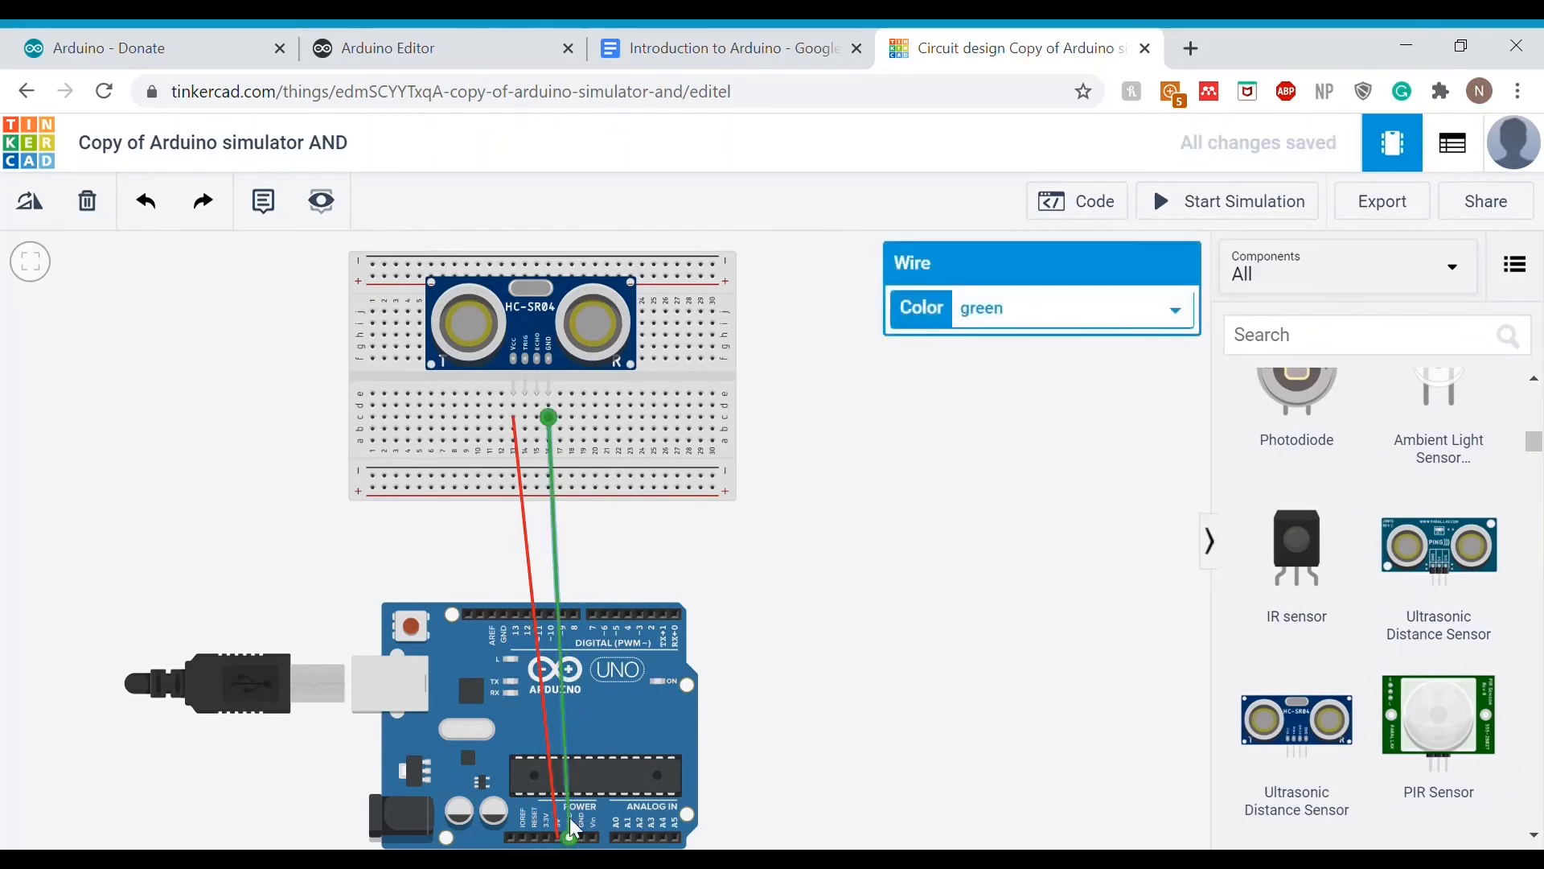
{"action": "left_click", "coordinate": [1025, 340]}
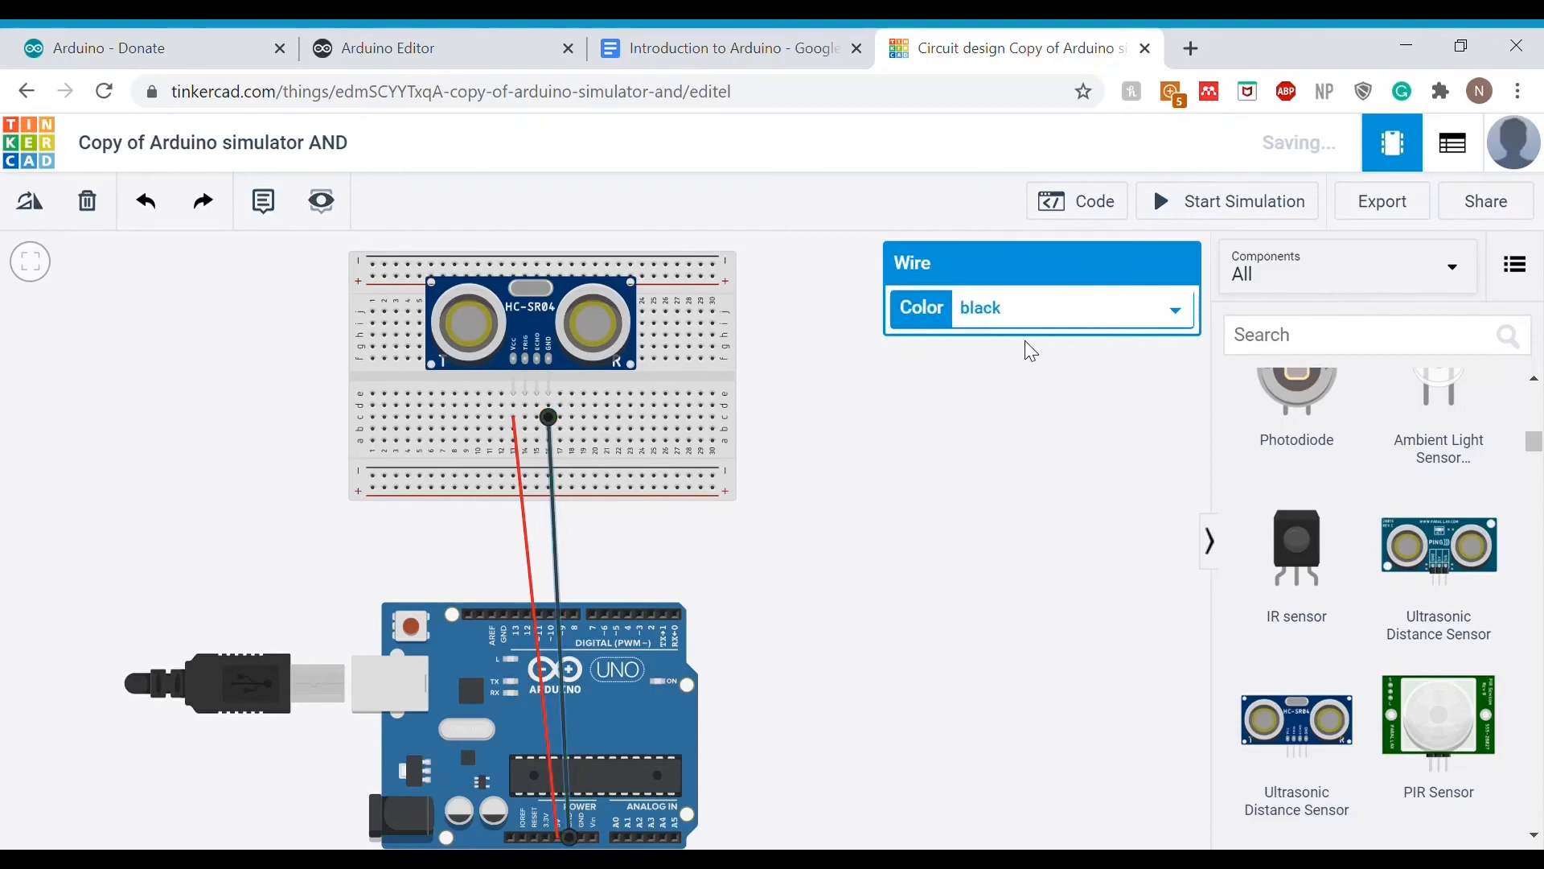
{"action": "left_click", "coordinate": [877, 405]}
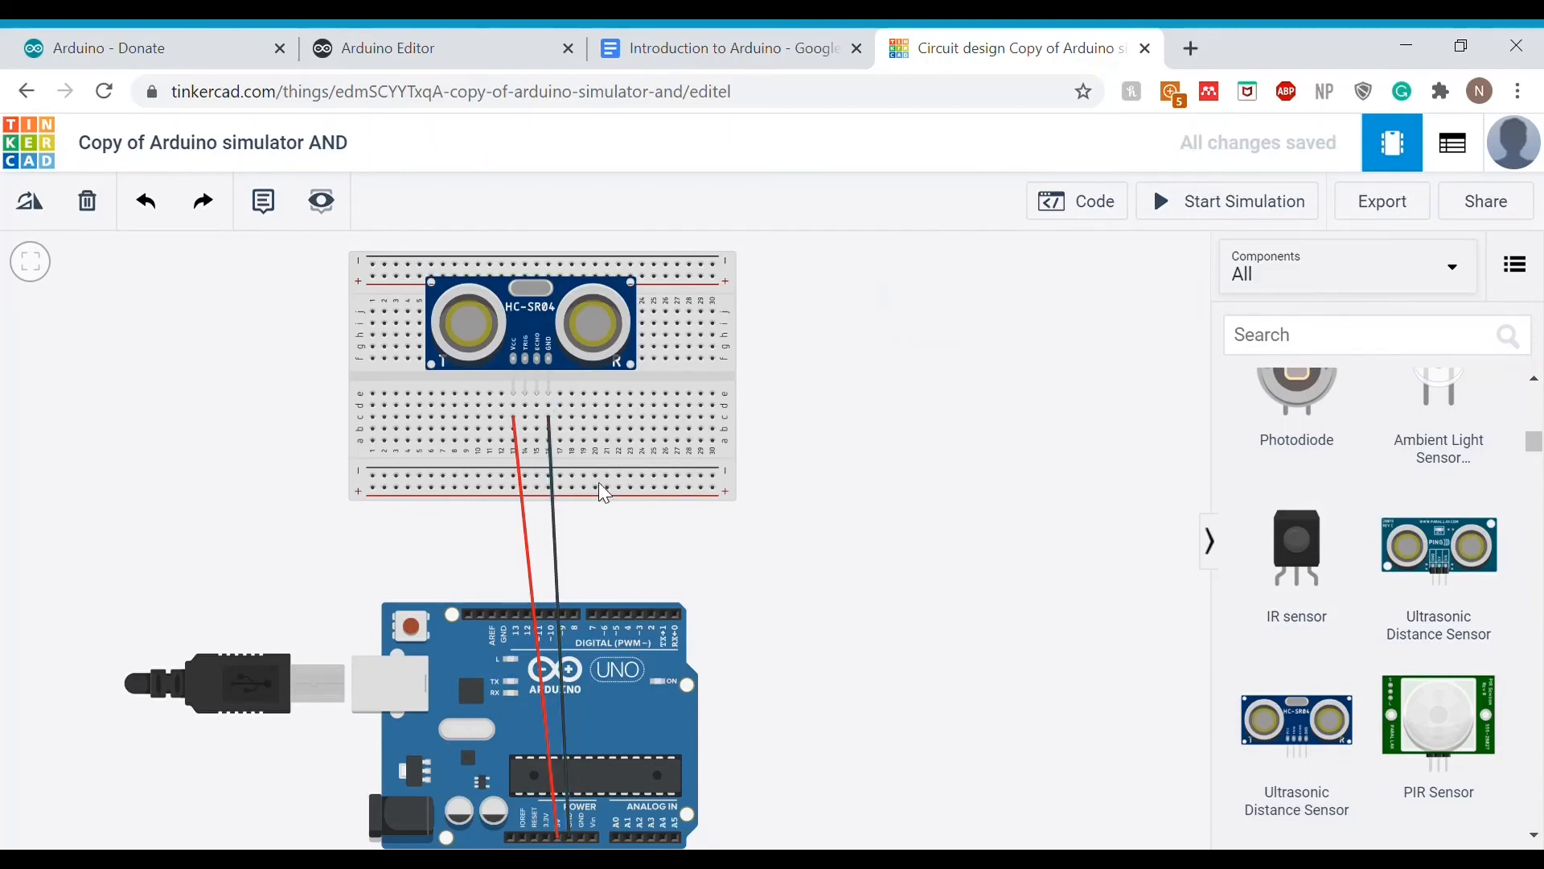
Wire the sensor's TRIG column to Arduino digital pin 11 and its ECHO column to digital pin 10.
{"action": "left_click", "coordinate": [525, 416]}
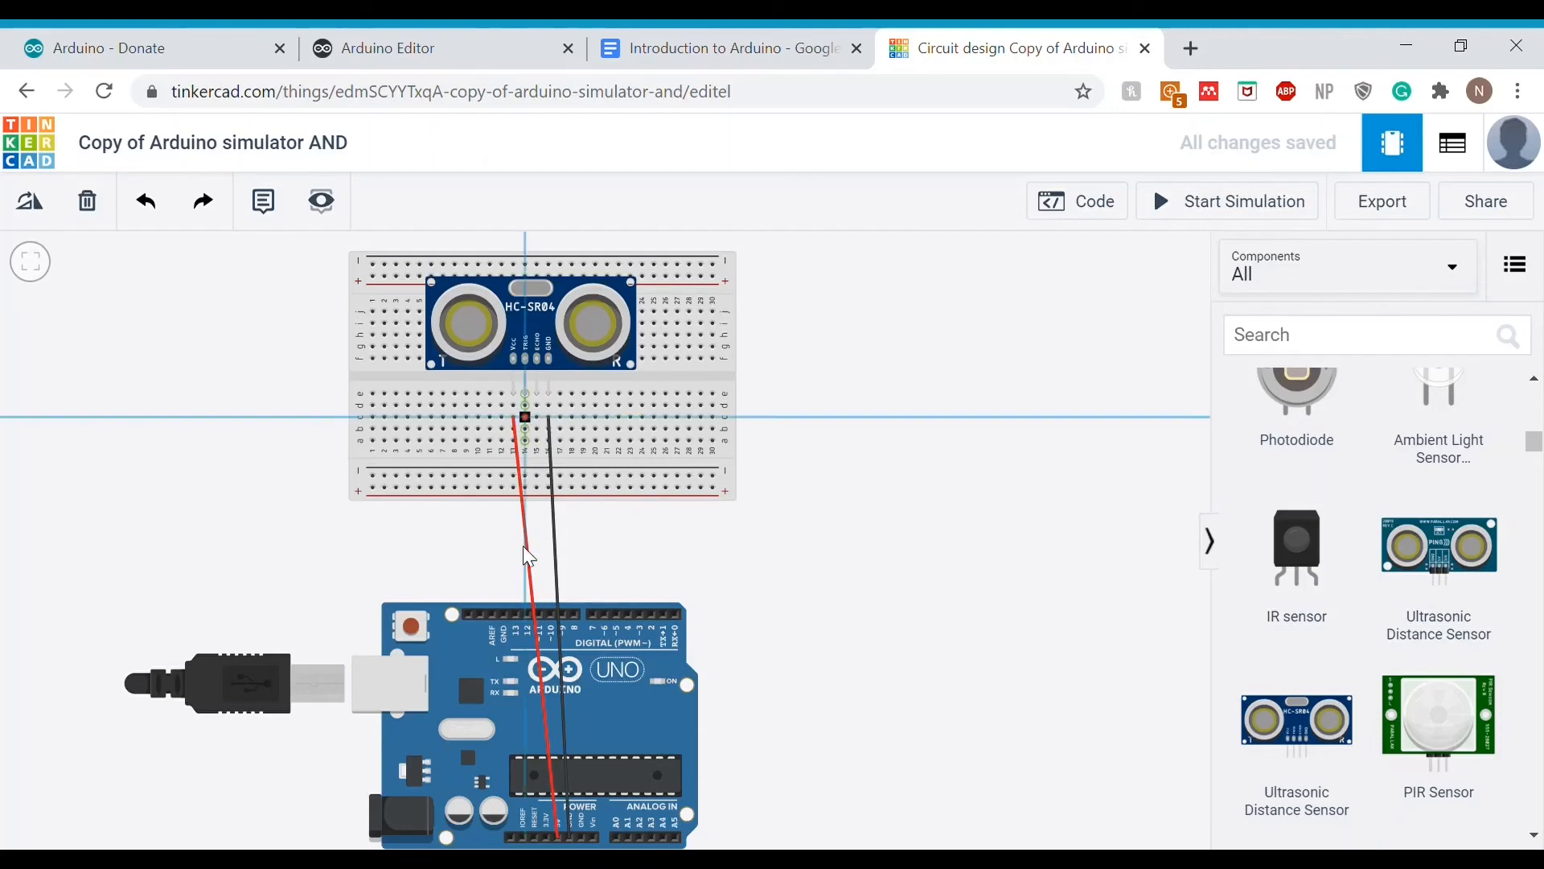
{"action": "left_click", "coordinate": [539, 616]}
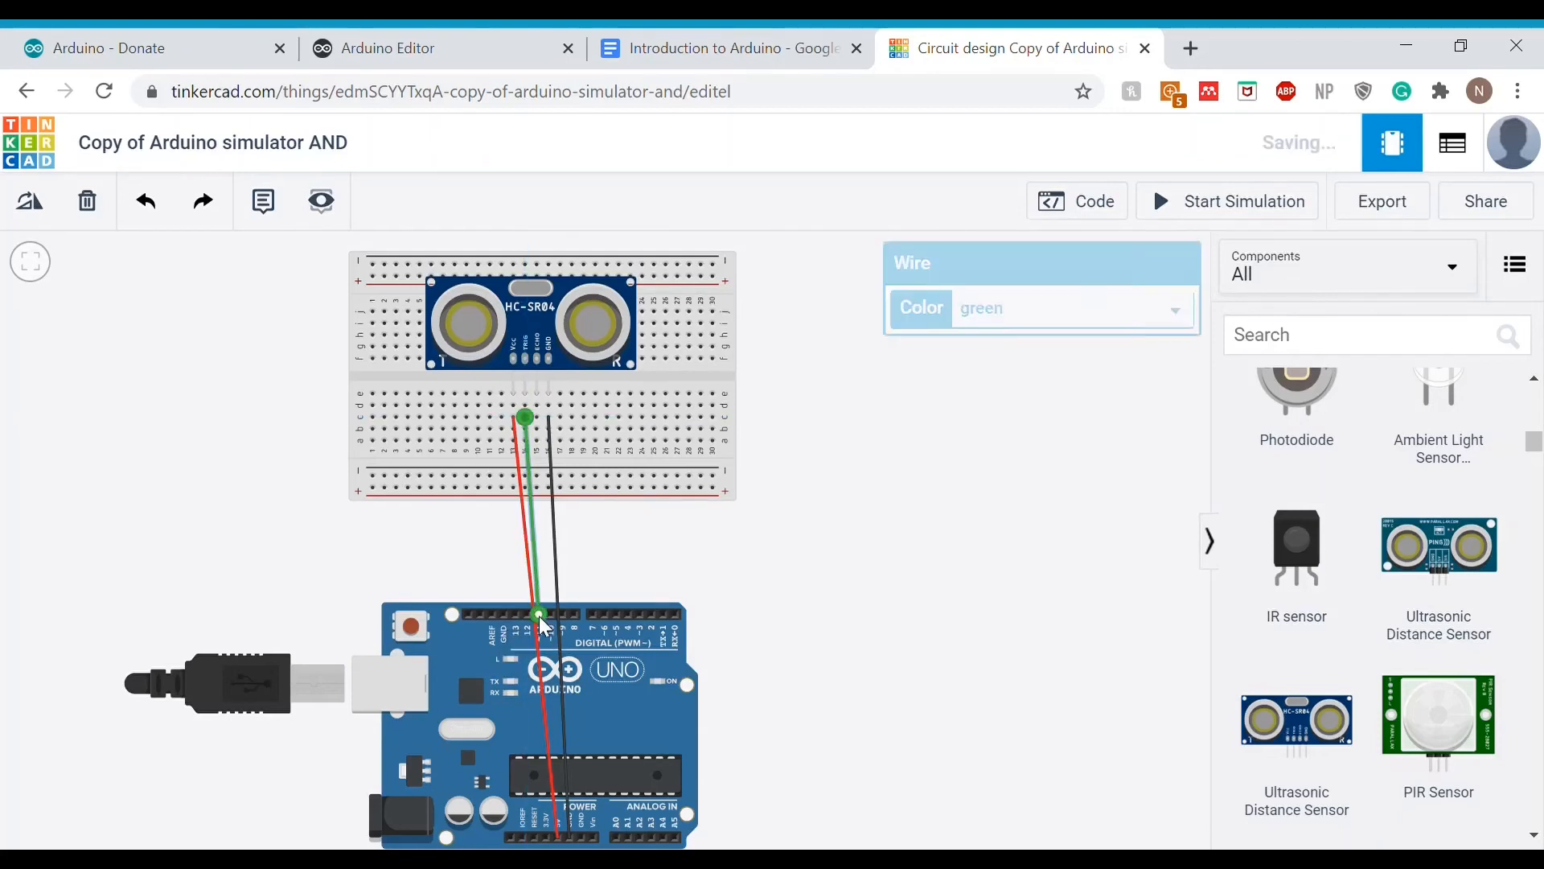
{"action": "left_click", "coordinate": [538, 418]}
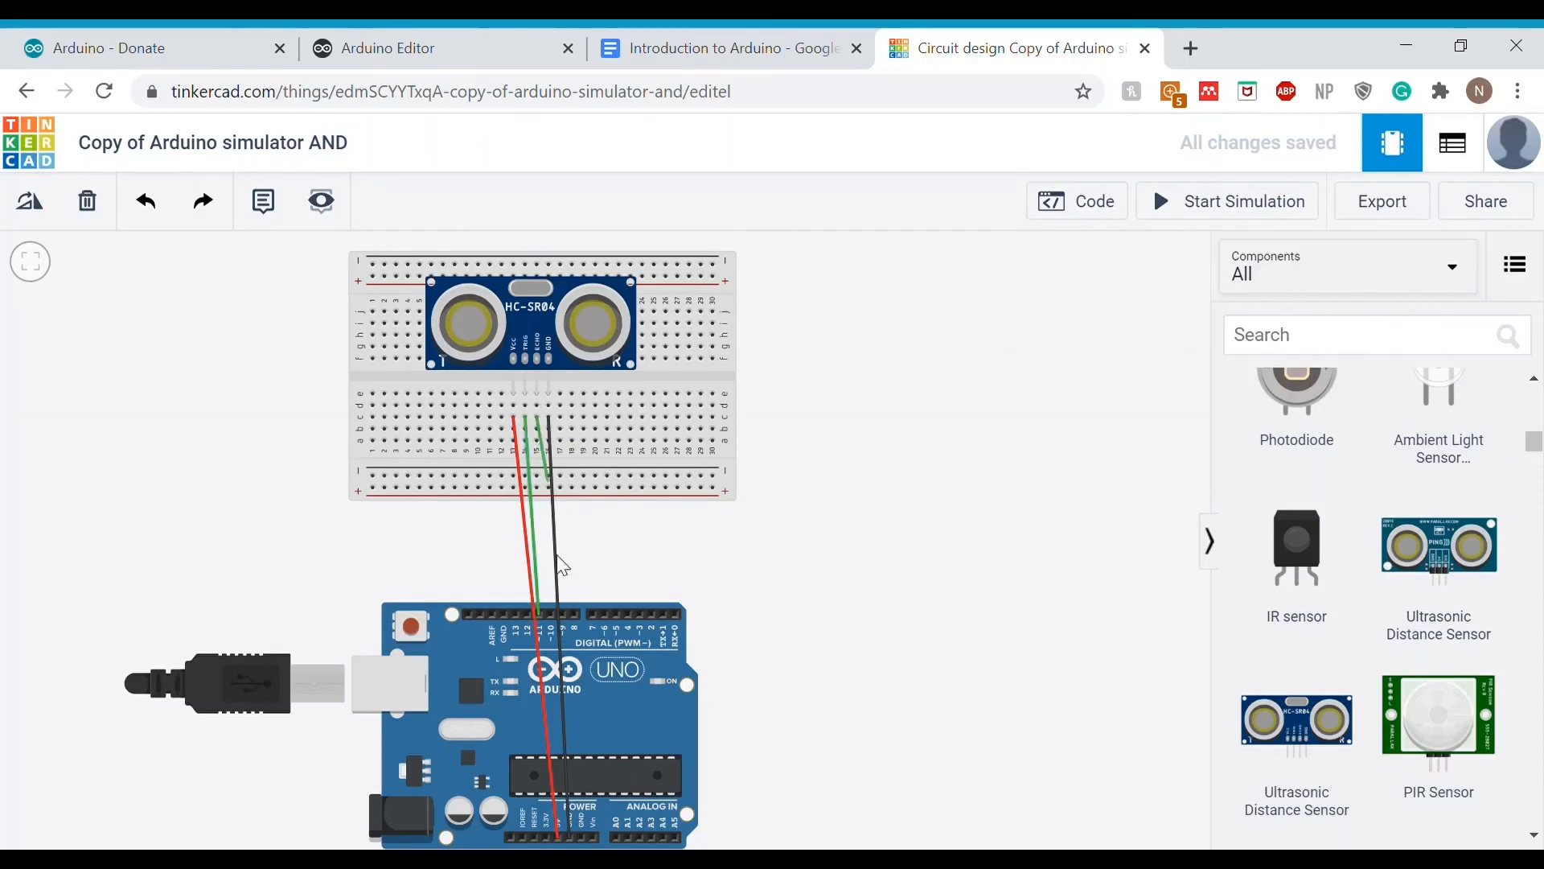
{"action": "left_click", "coordinate": [552, 613]}
{"action": "left_click", "coordinate": [752, 567]}
{"action": "scroll", "coordinate": [954, 486], "scroll_direction": "down", "scroll_amount": 2}
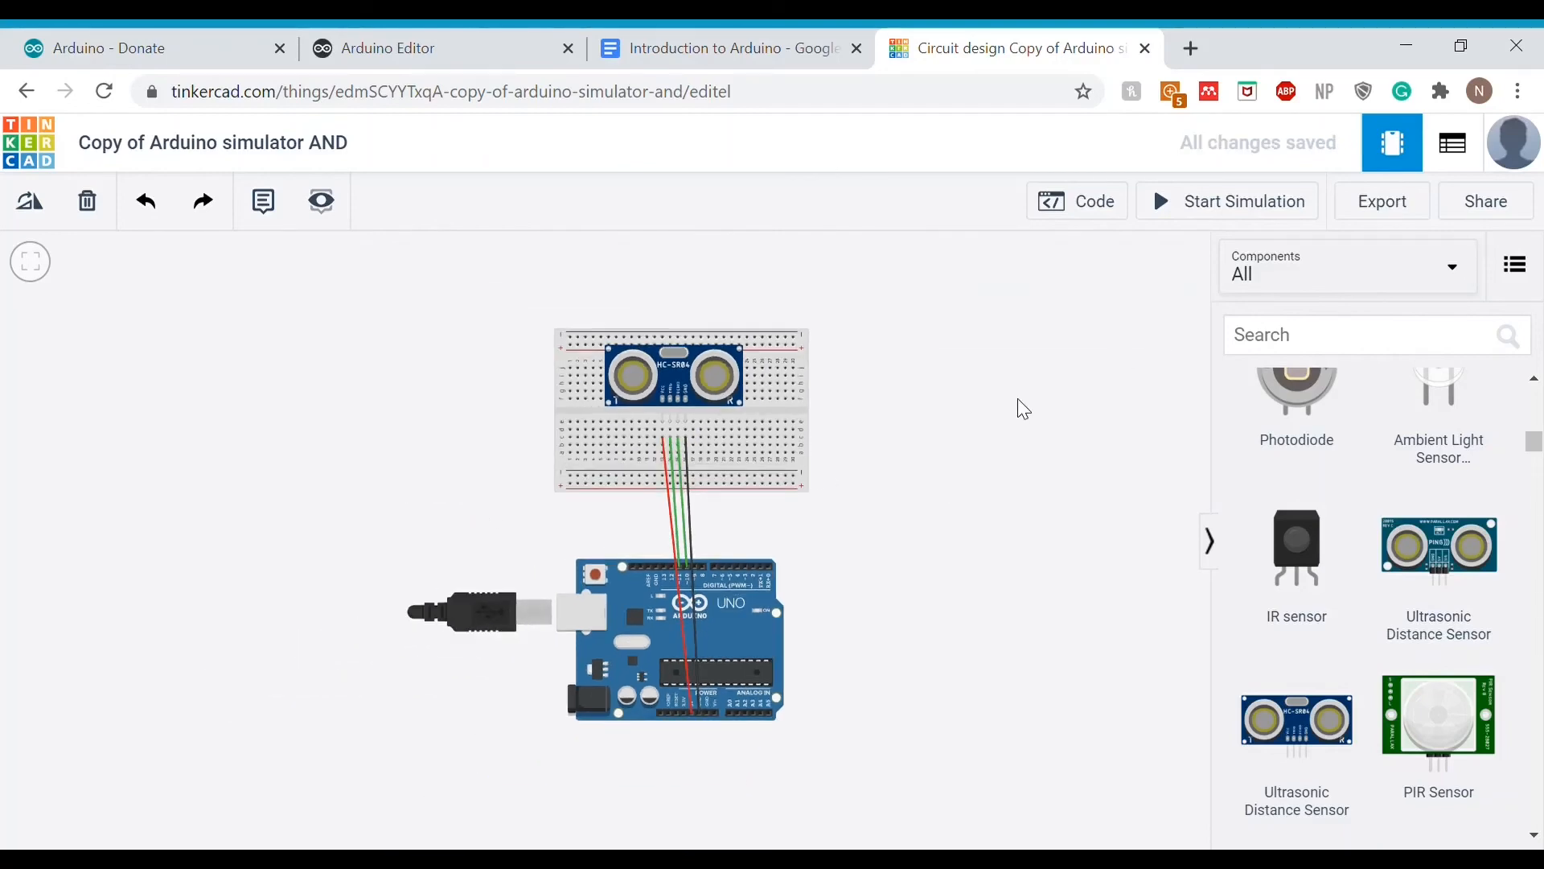
Show the circuit's code and set trigPin to 11 and echoPin to 10 in the pin declarations.
{"action": "left_click", "coordinate": [1093, 219]}
{"action": "scroll", "coordinate": [1086, 448], "scroll_direction": "up", "scroll_amount": 9}
{"action": "scroll", "coordinate": [1087, 448], "scroll_direction": "down", "scroll_amount": 5}
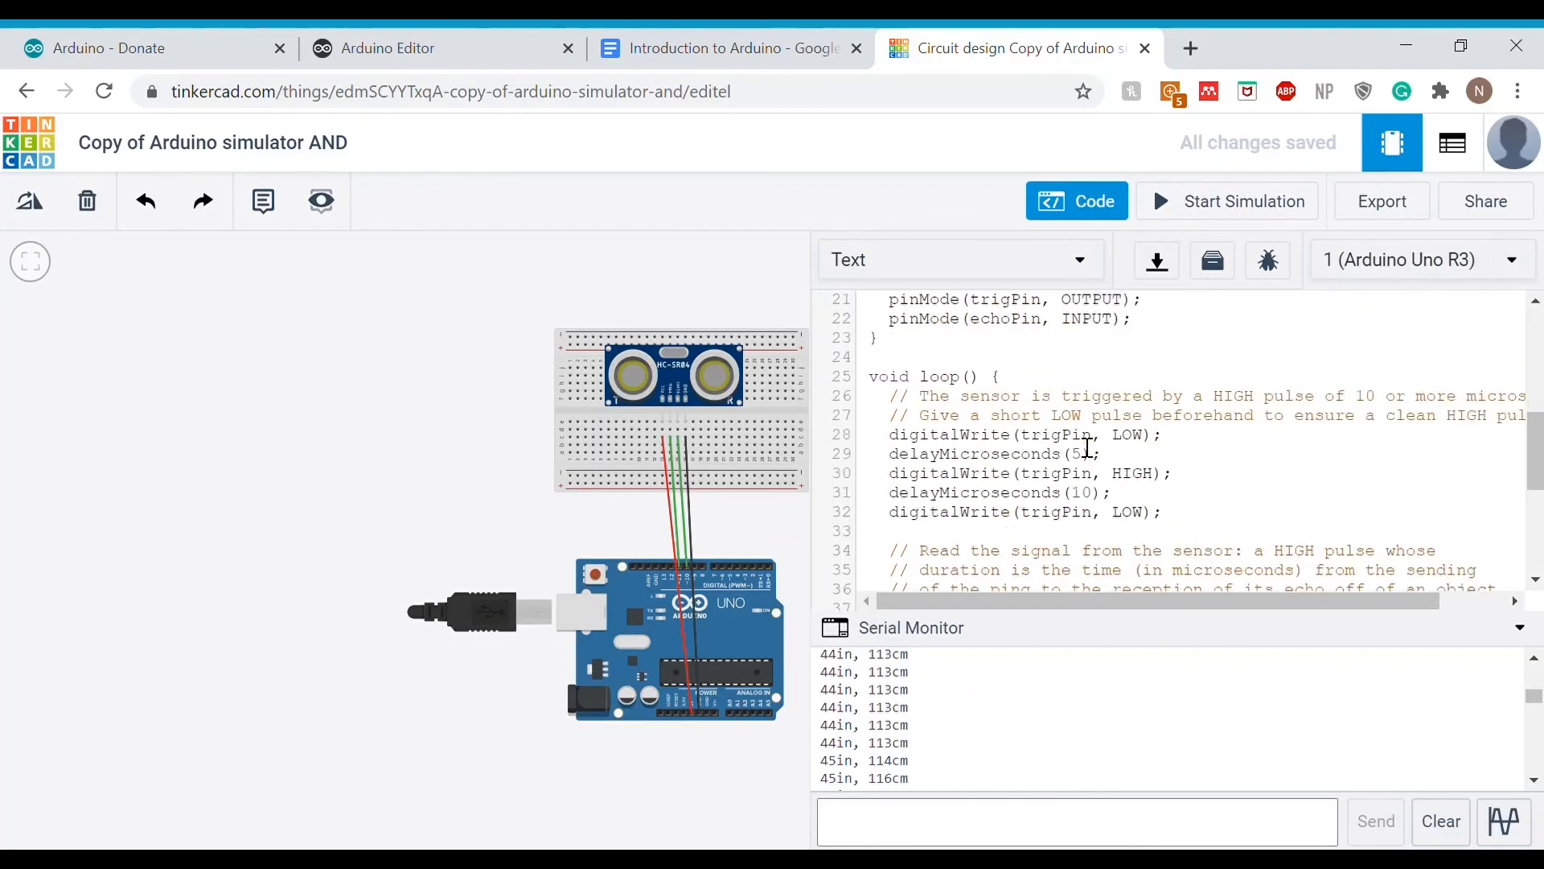
{"action": "scroll", "coordinate": [1087, 448], "scroll_direction": "down", "scroll_amount": 5}
{"action": "scroll", "coordinate": [1087, 448], "scroll_direction": "up", "scroll_amount": 12}
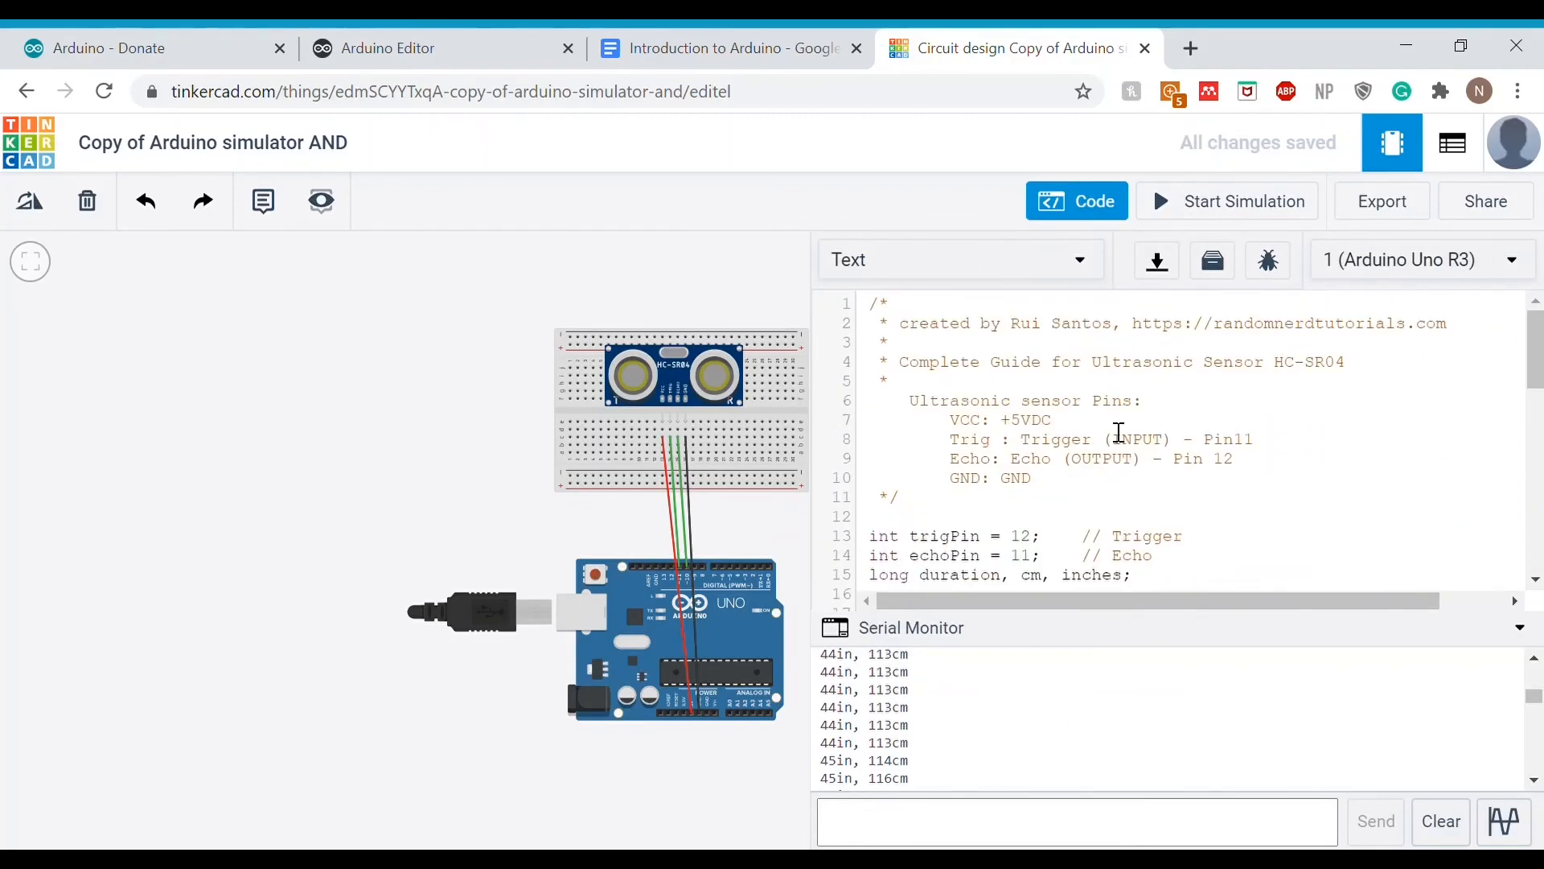
{"action": "scroll", "coordinate": [1119, 432], "scroll_direction": "down", "scroll_amount": 4}
{"action": "scroll", "coordinate": [1120, 431], "scroll_direction": "up", "scroll_amount": 1}
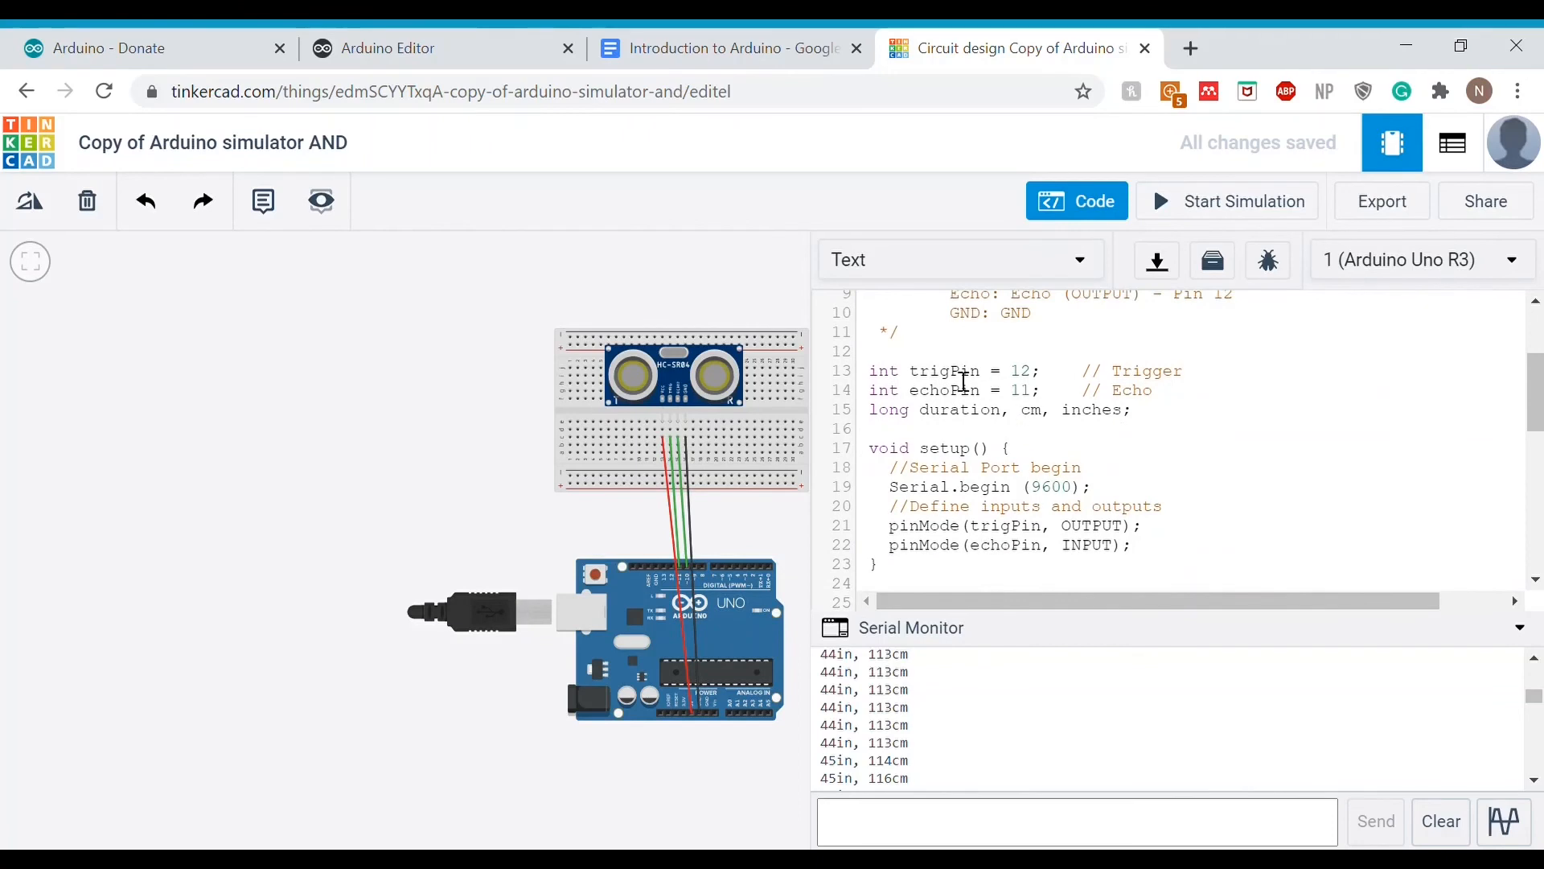
{"action": "left_click", "coordinate": [1032, 374]}
{"action": "key", "text": "BackSpace"}
{"action": "type", "text": "1"}
{"action": "key", "text": "BackSpace"}
{"action": "type", "text": "0"}
Examine the duration, cm and inches declaration and the pinMode lines for trigPin and echoPin in setup.
{"action": "left_click_drag", "start_coordinate": [925, 402], "coordinate": [1169, 408]}
{"action": "left_click", "coordinate": [1168, 409]}
{"action": "left_click_drag", "start_coordinate": [1134, 546], "coordinate": [915, 557]}
{"action": "left_click", "coordinate": [914, 561]}
{"action": "left_click_drag", "start_coordinate": [1186, 531], "coordinate": [901, 531]}
{"action": "left_click", "coordinate": [901, 530]}
Examine the loop's LOW and HIGH digitalWrite pulses on trigPin and the delays between them.
{"action": "scroll", "coordinate": [1023, 515], "scroll_direction": "down", "scroll_amount": 2}
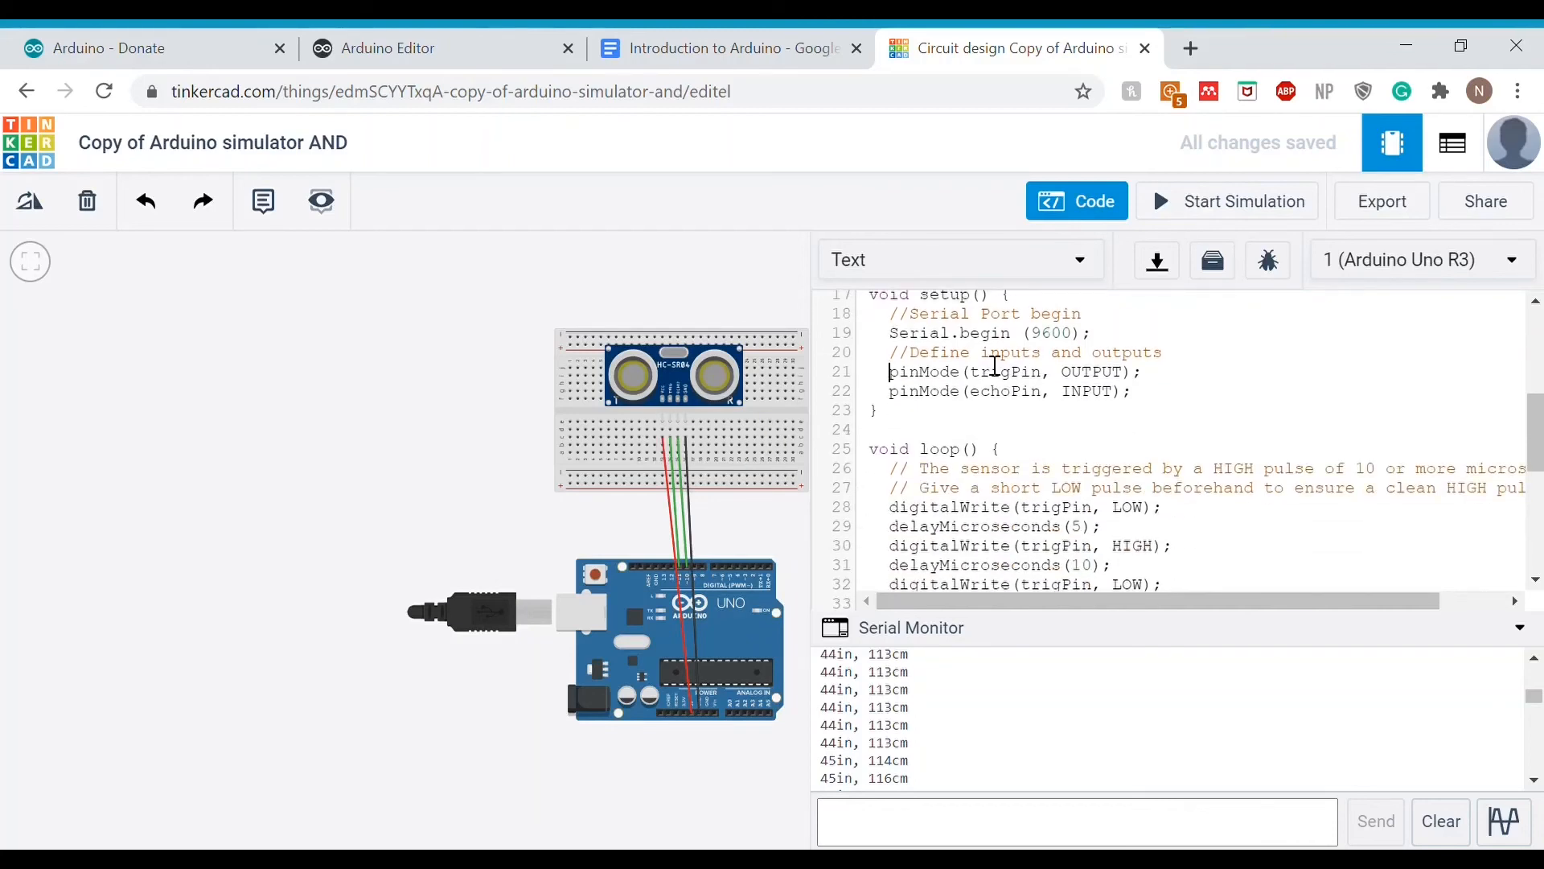
{"action": "scroll", "coordinate": [1107, 431], "scroll_direction": "down", "scroll_amount": 3}
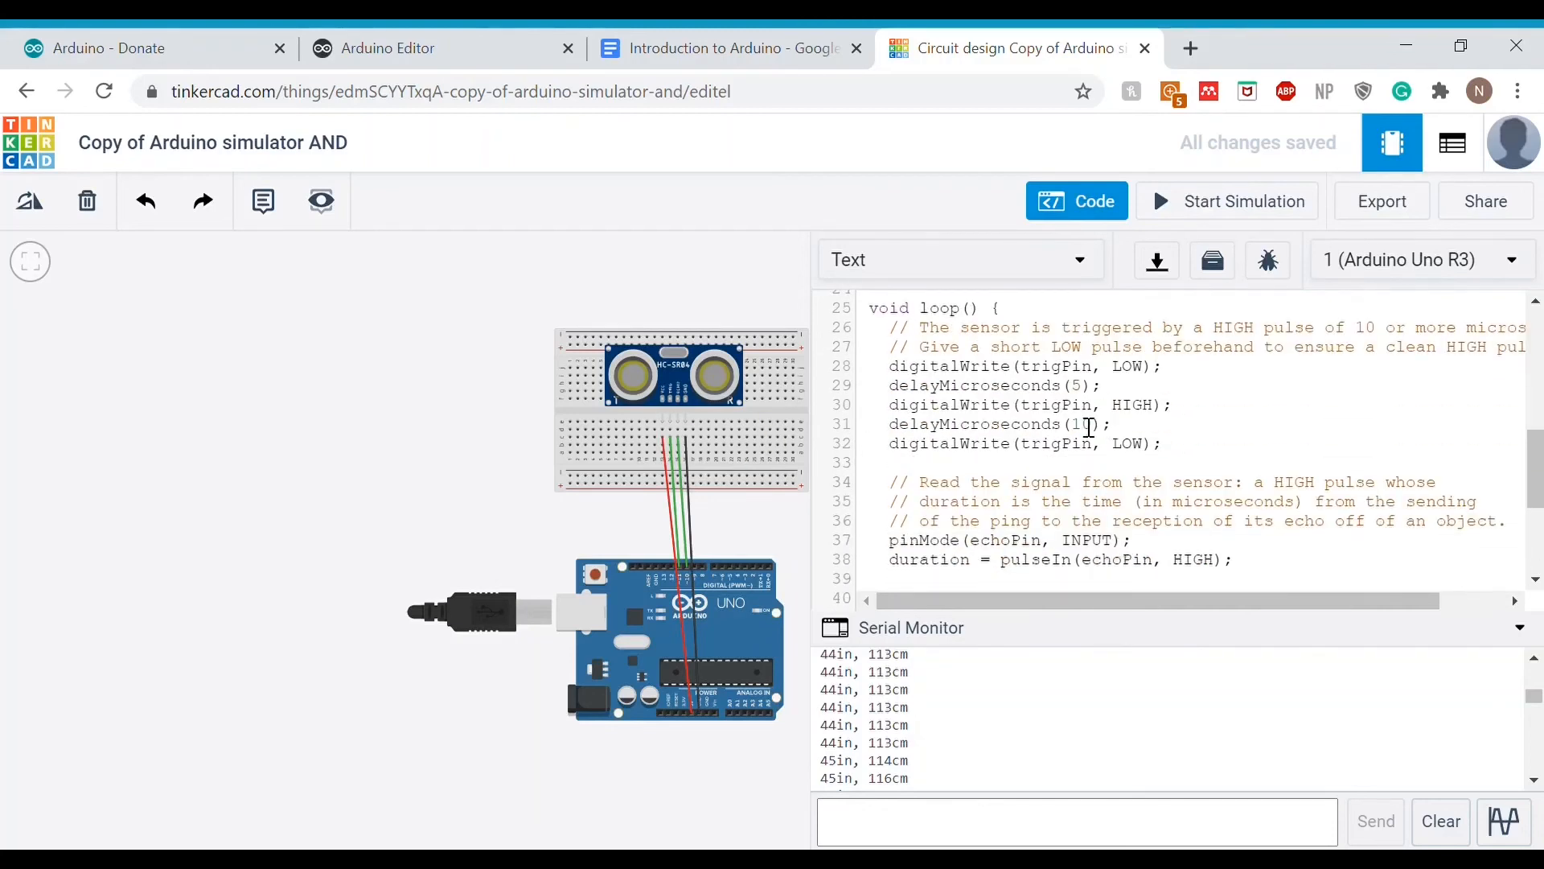
{"action": "scroll", "coordinate": [1086, 418], "scroll_direction": "up", "scroll_amount": 1}
{"action": "scroll", "coordinate": [1087, 413], "scroll_direction": "up", "scroll_amount": 1}
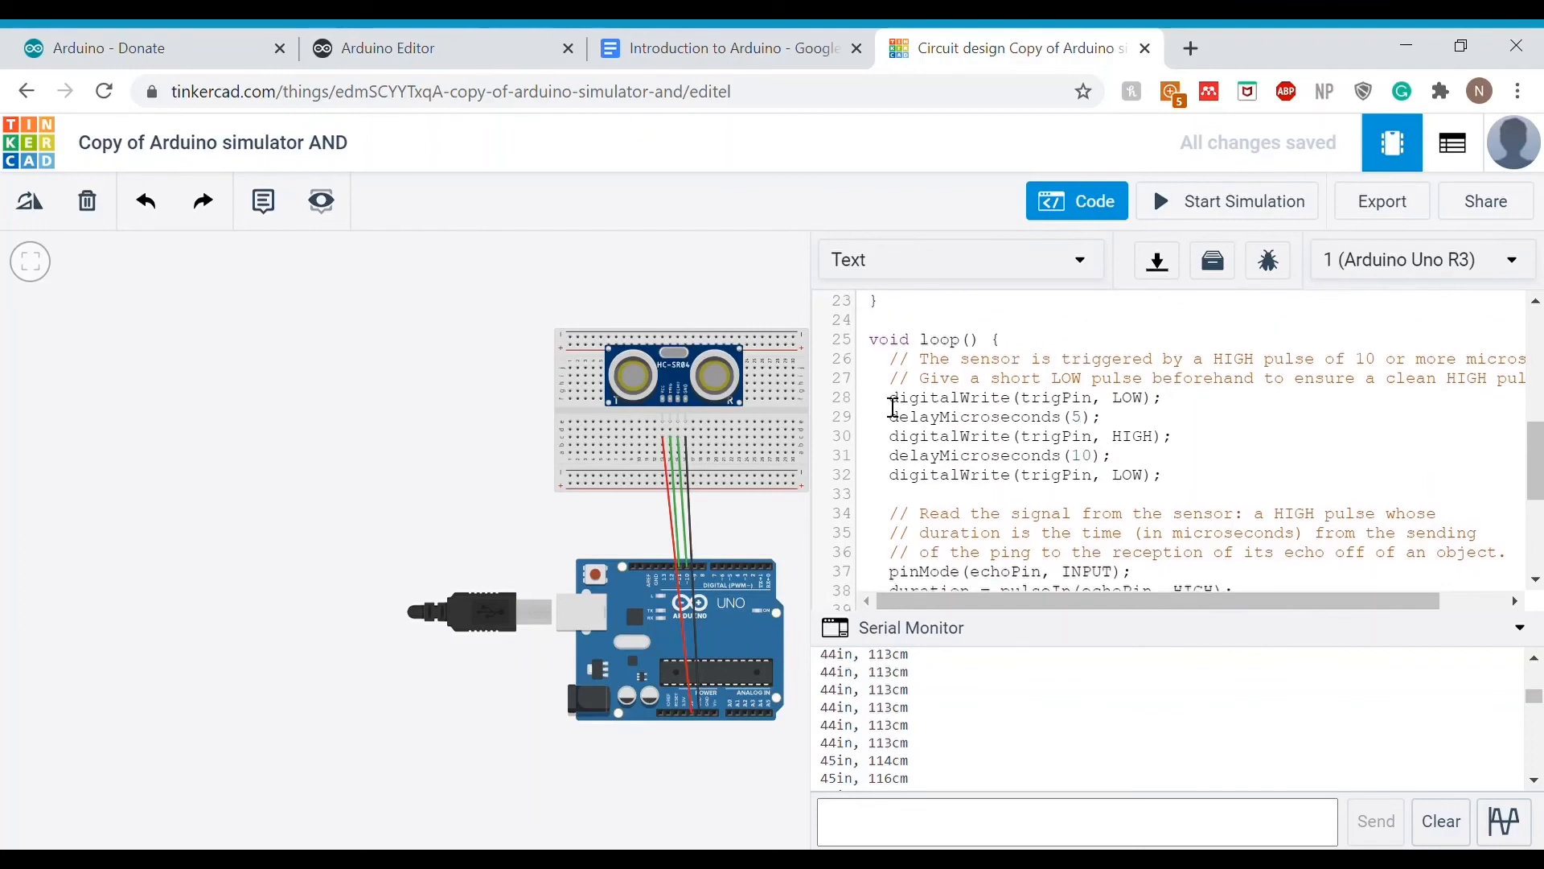
{"action": "left_click_drag", "start_coordinate": [883, 398], "coordinate": [1153, 405]}
{"action": "left_click", "coordinate": [1201, 409]}
{"action": "scroll", "coordinate": [1182, 411], "scroll_direction": "up", "scroll_amount": 4}
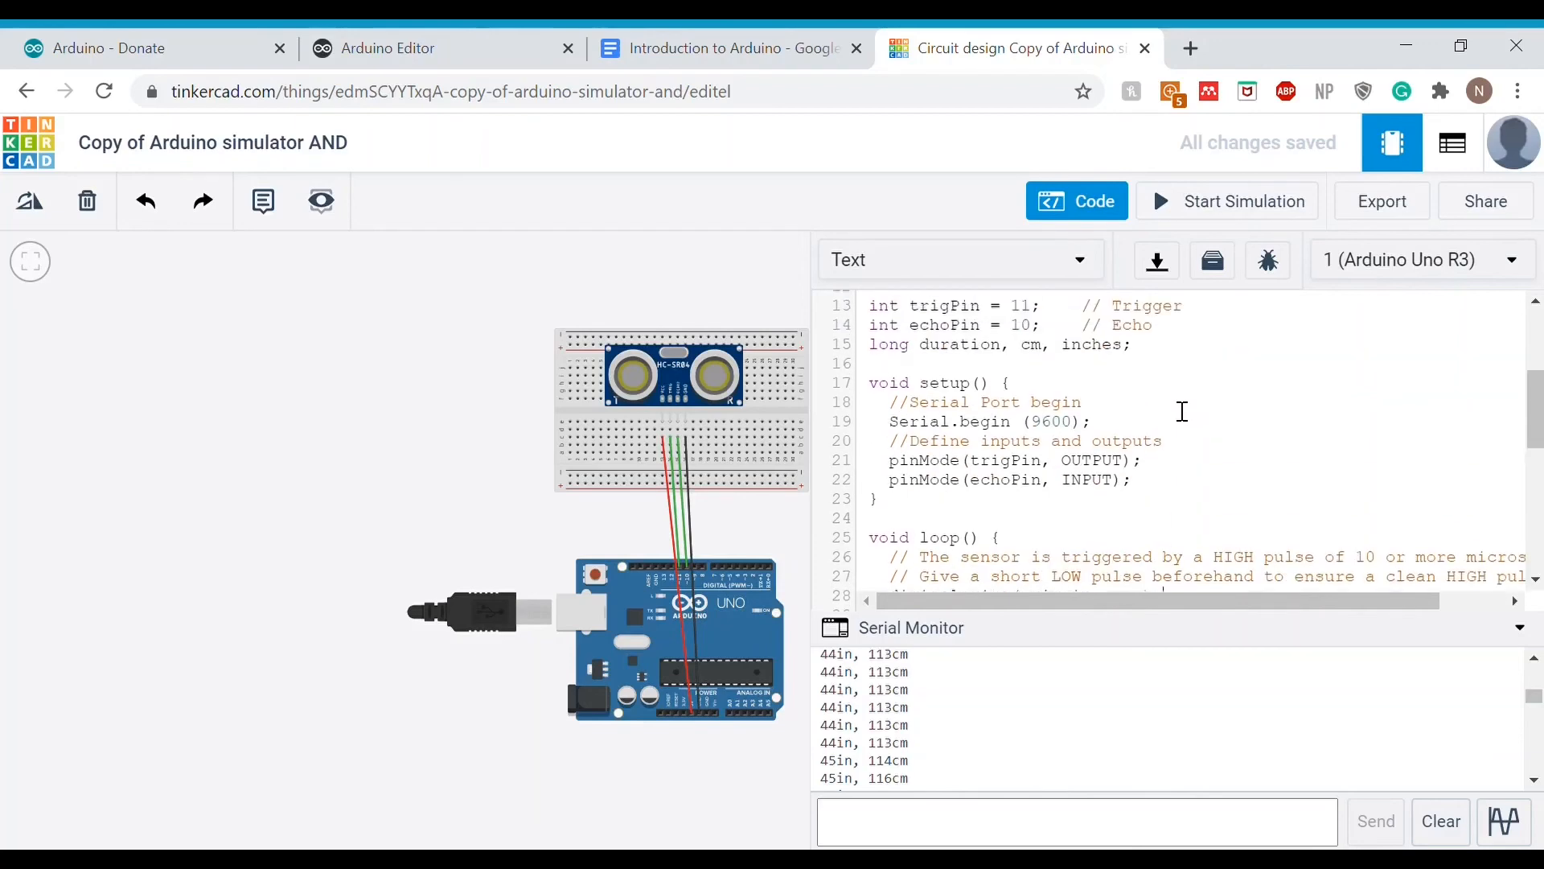
{"action": "scroll", "coordinate": [1139, 511], "scroll_direction": "down", "scroll_amount": 4}
{"action": "scroll", "coordinate": [1139, 512], "scroll_direction": "down", "scroll_amount": 2}
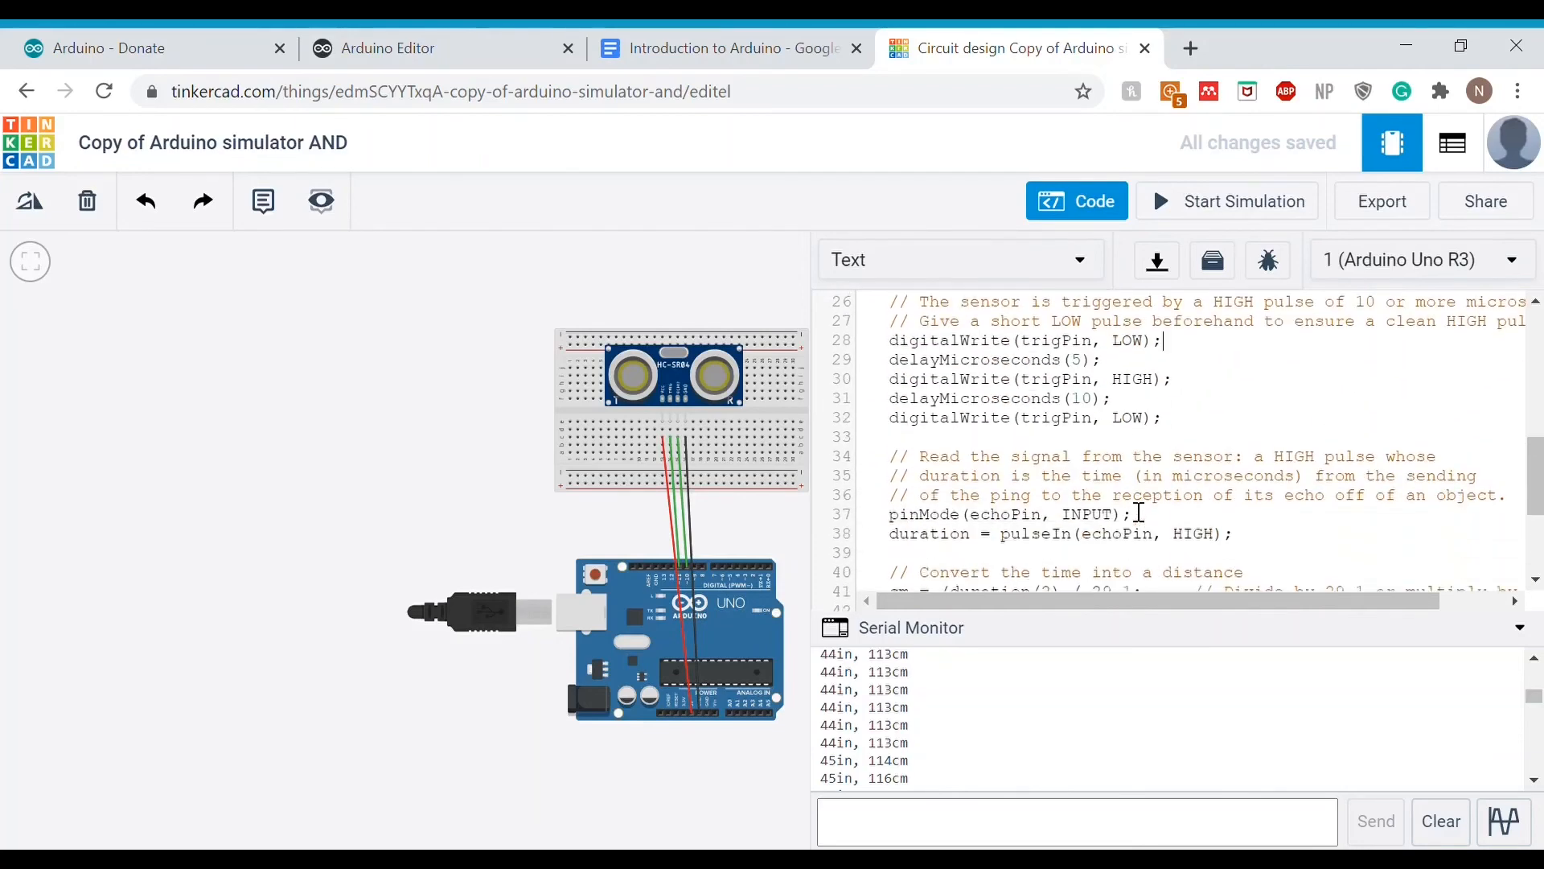
{"action": "left_click_drag", "start_coordinate": [888, 382], "coordinate": [1196, 397]}
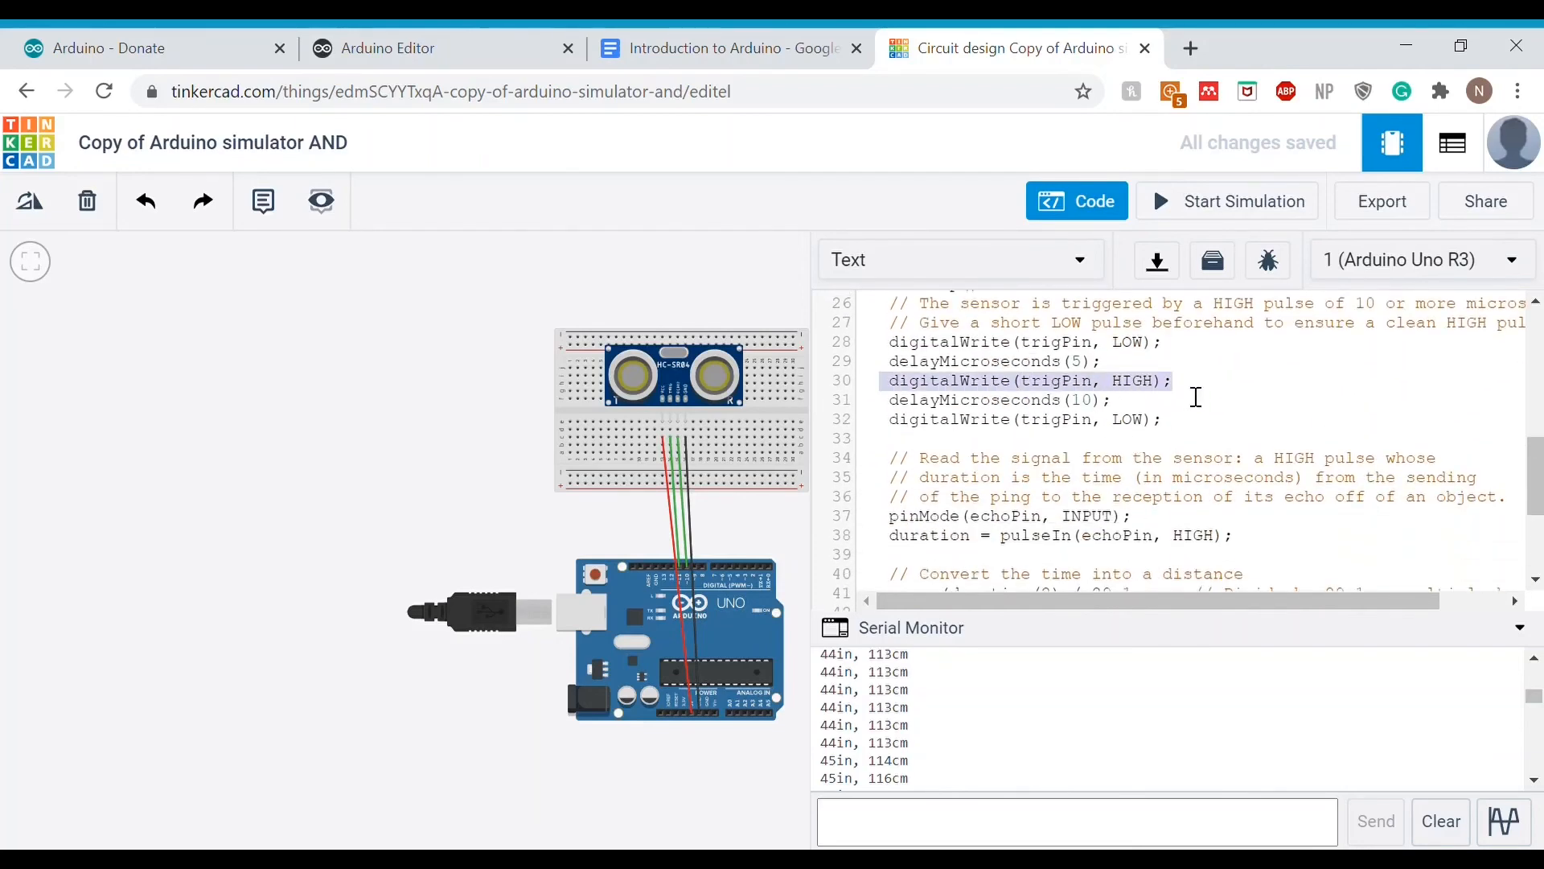
{"action": "left_click", "coordinate": [1196, 398]}
Examine the echo reading, distance conversion and Serial.print lines, and compare them with the setup and pin notes.
{"action": "scroll", "coordinate": [975, 522], "scroll_direction": "down", "scroll_amount": 2}
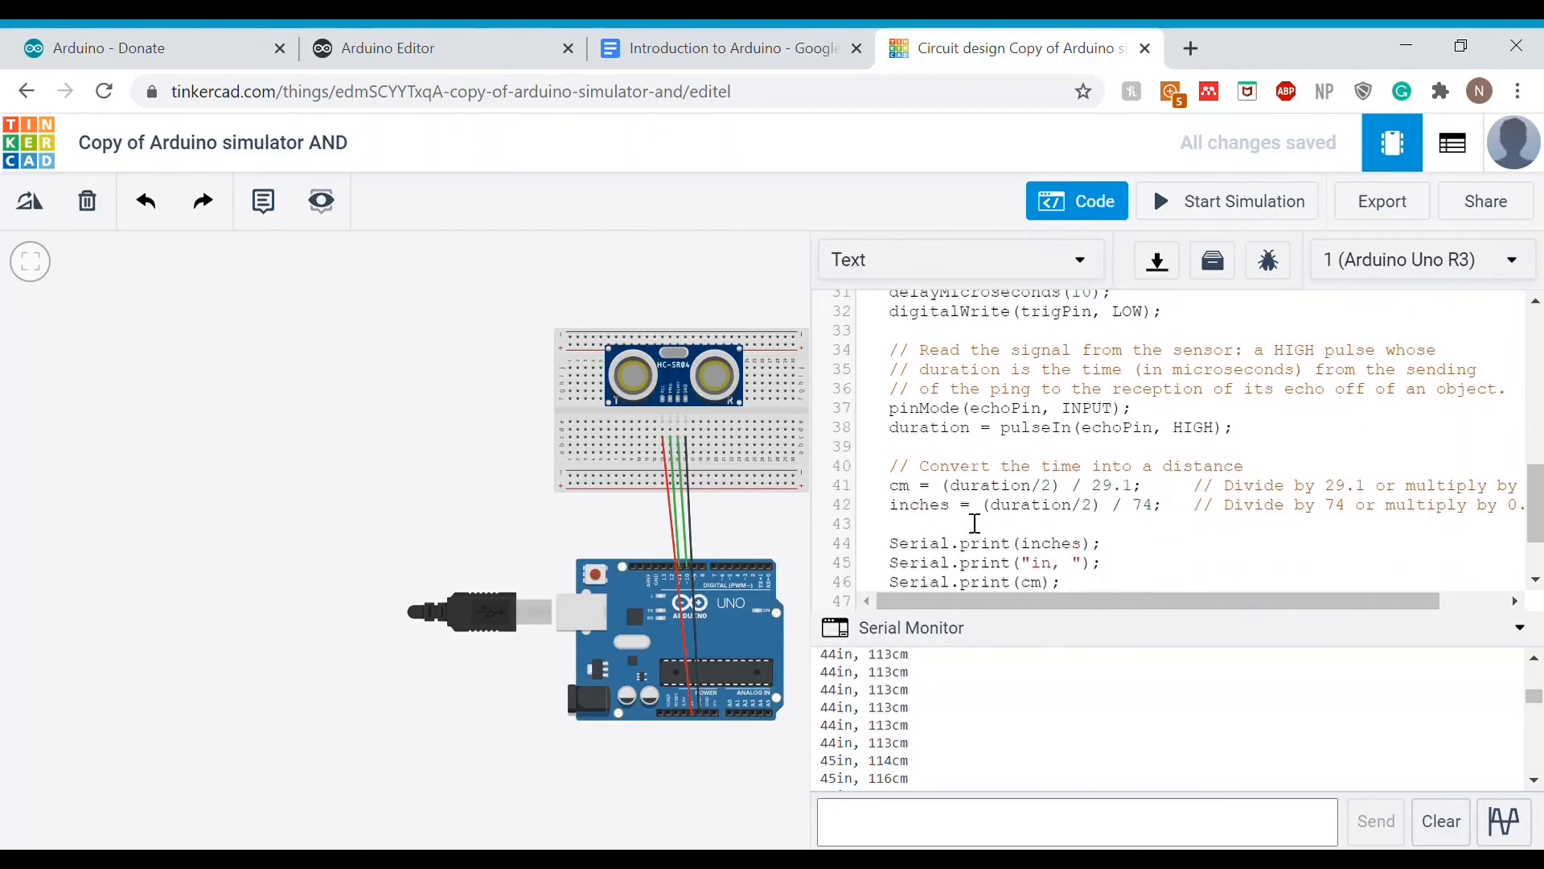
{"action": "scroll", "coordinate": [924, 427], "scroll_direction": "down", "scroll_amount": 1}
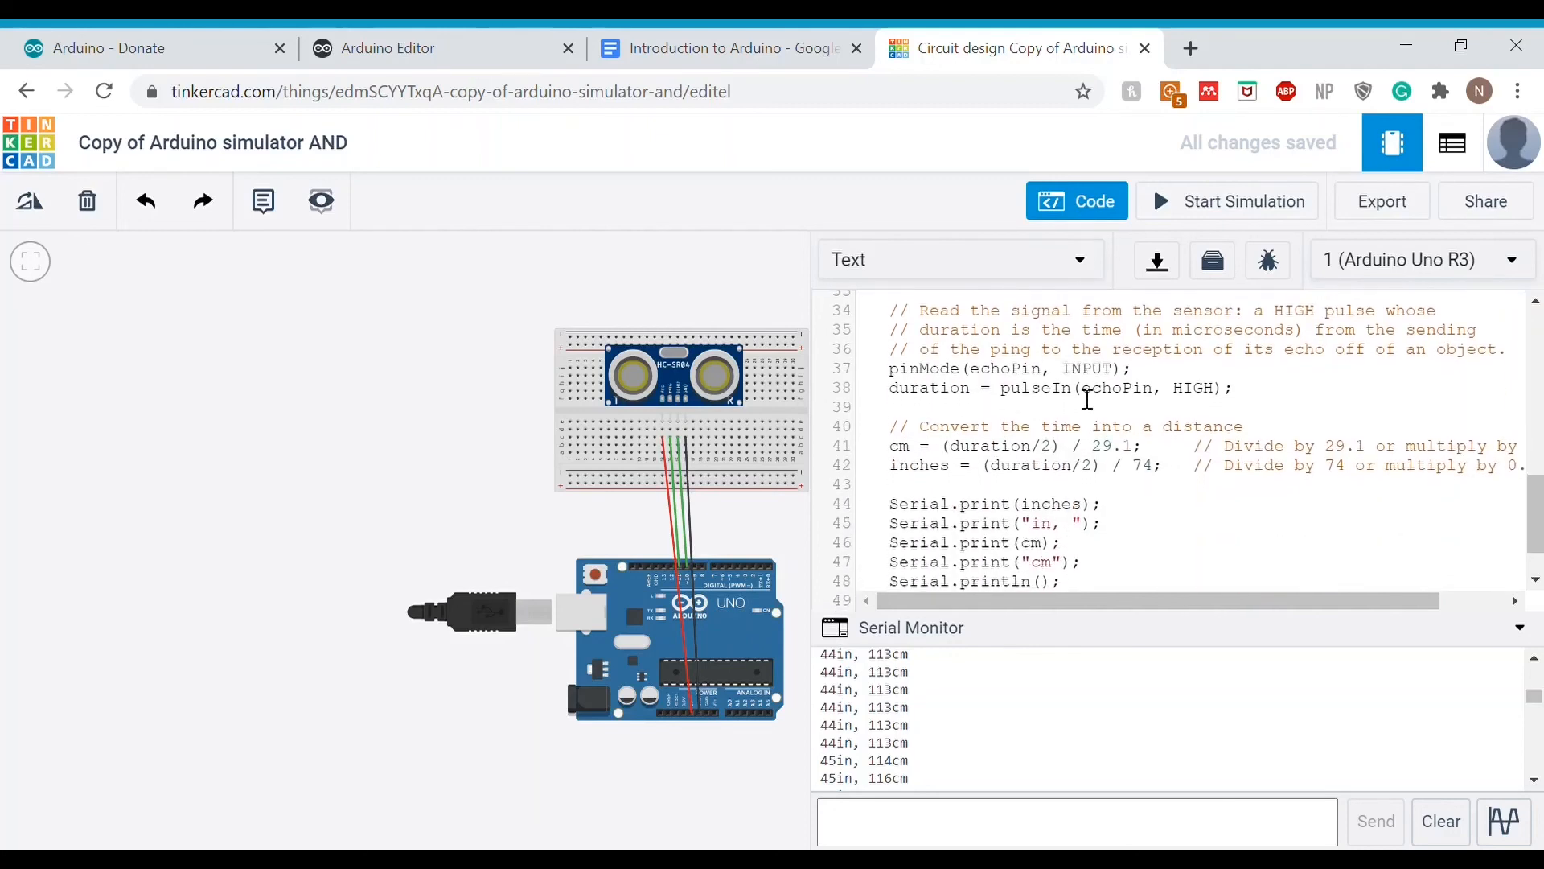
{"action": "scroll", "coordinate": [1046, 378], "scroll_direction": "down", "scroll_amount": 2}
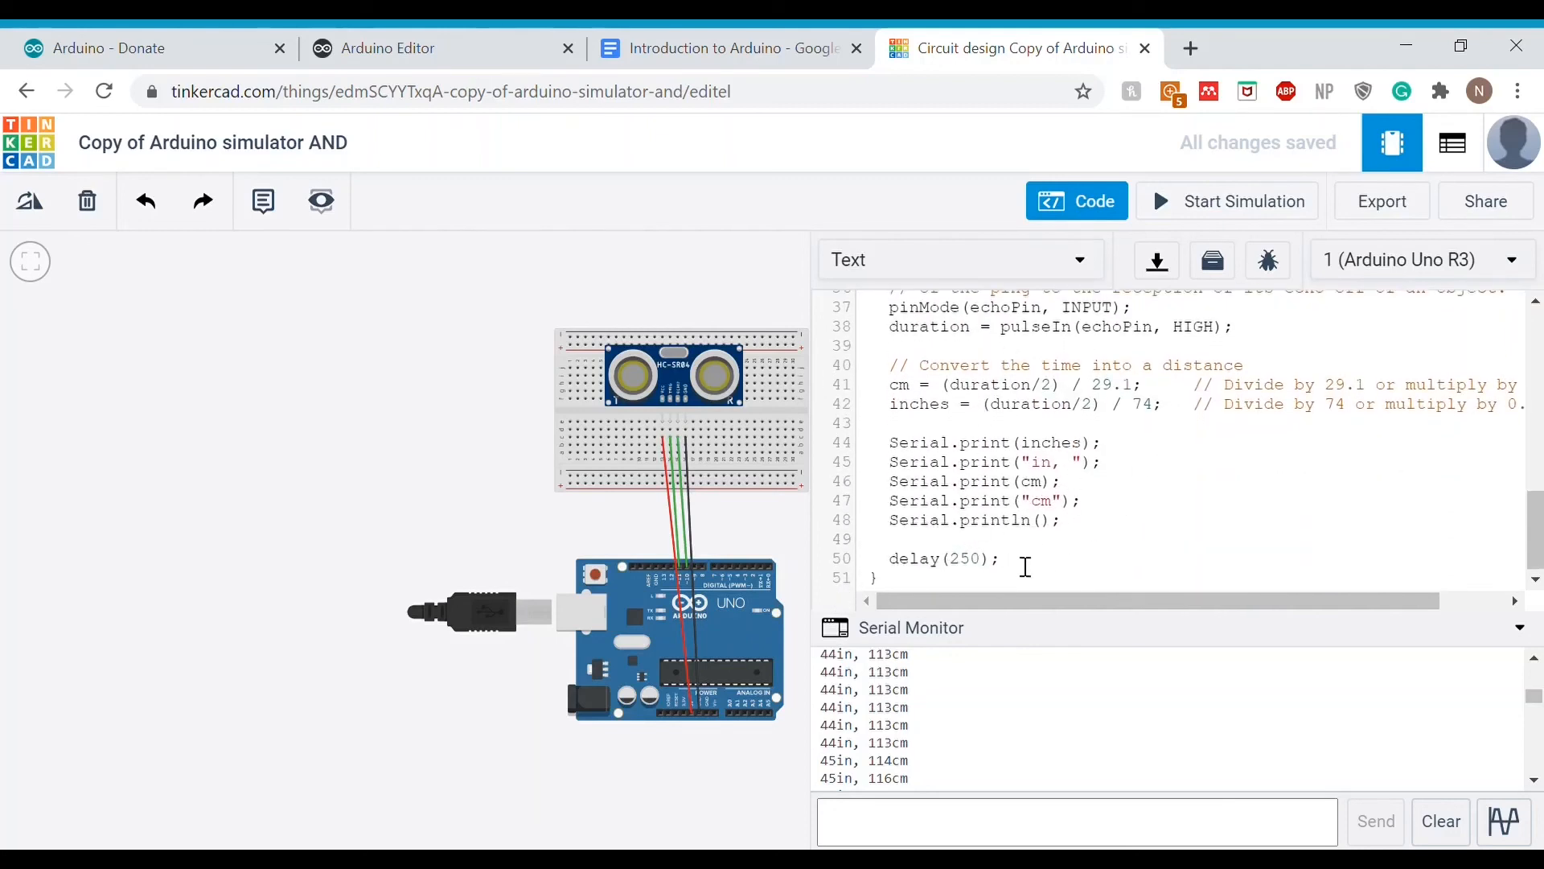
{"action": "scroll", "coordinate": [1038, 574], "scroll_direction": "up", "scroll_amount": 5}
{"action": "scroll", "coordinate": [961, 416], "scroll_direction": "up", "scroll_amount": 2}
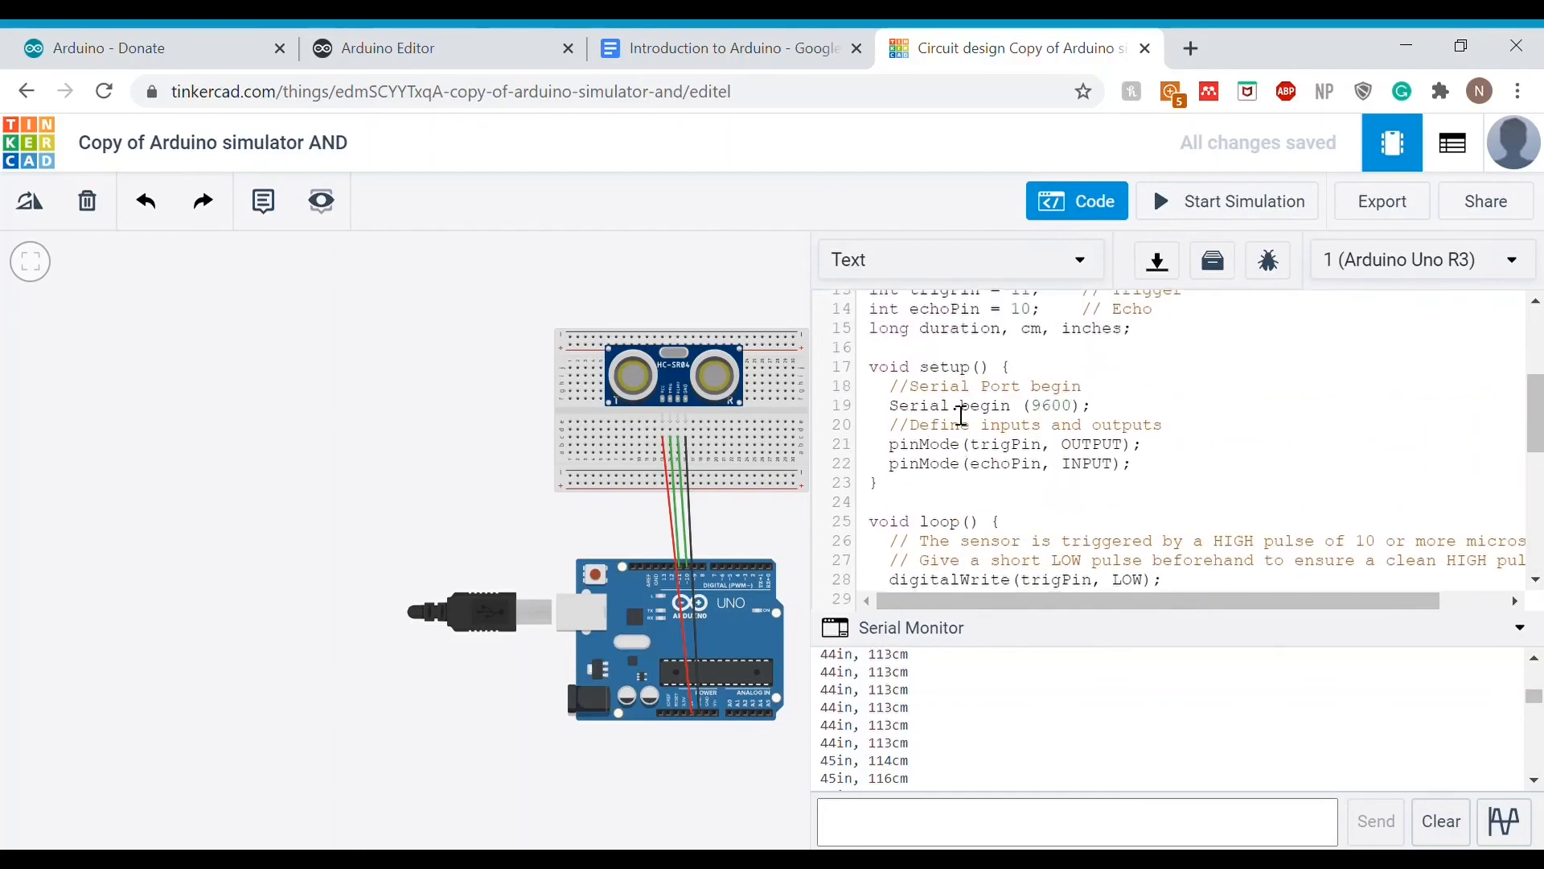
{"action": "scroll", "coordinate": [961, 415], "scroll_direction": "down", "scroll_amount": 3}
{"action": "scroll", "coordinate": [1000, 346], "scroll_direction": "up", "scroll_amount": 5}
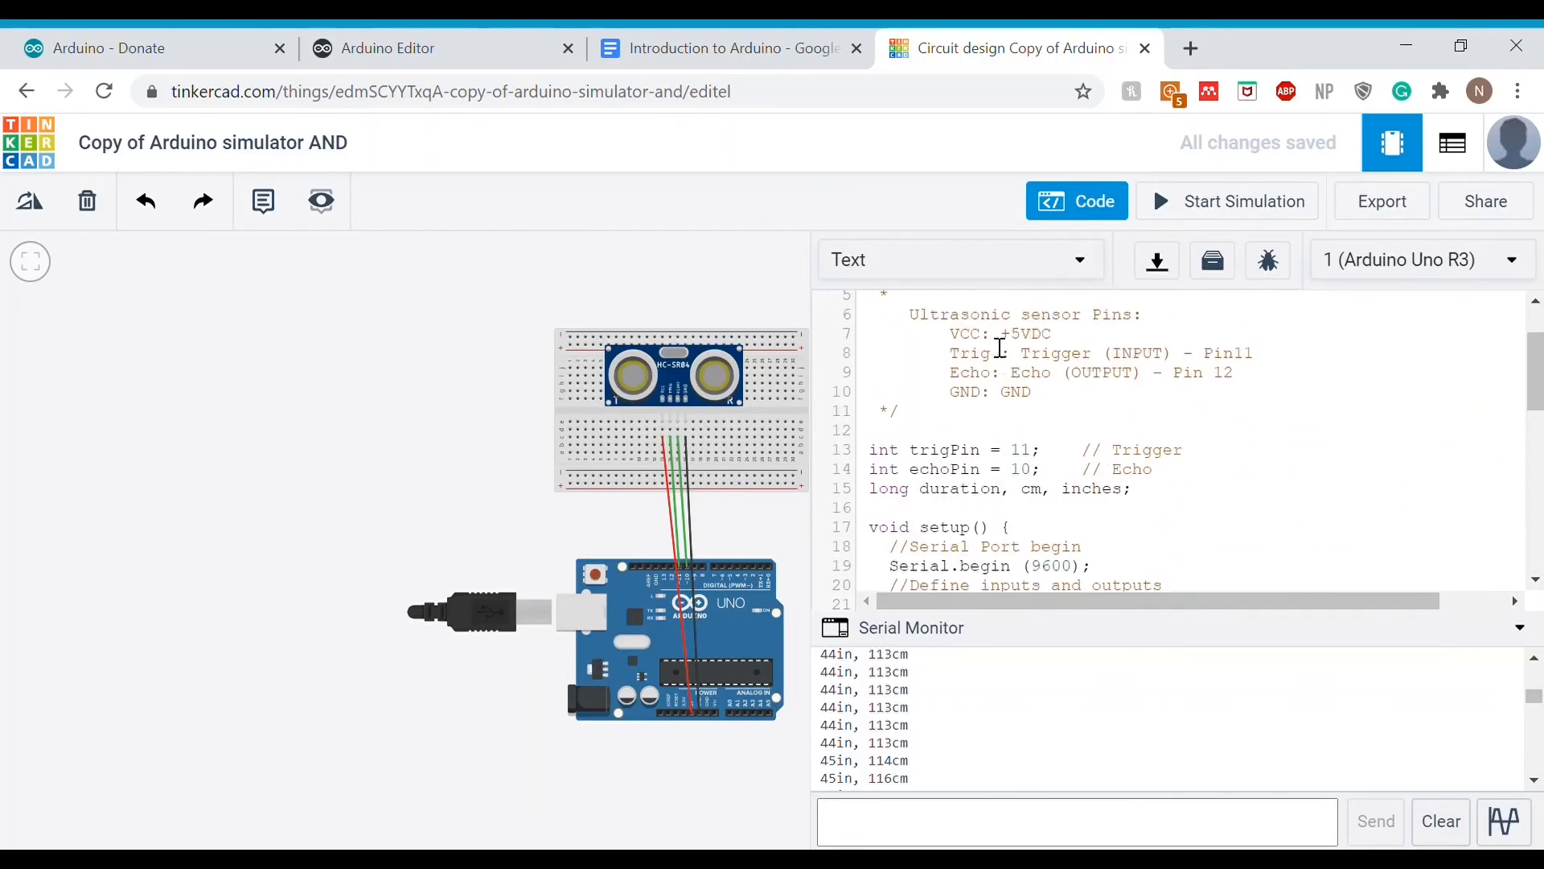
Start the circuit simulation and check the ultrasonic sensor's distance readings in the Serial Monitor.
{"action": "scroll", "coordinate": [999, 348], "scroll_direction": "down", "scroll_amount": 4}
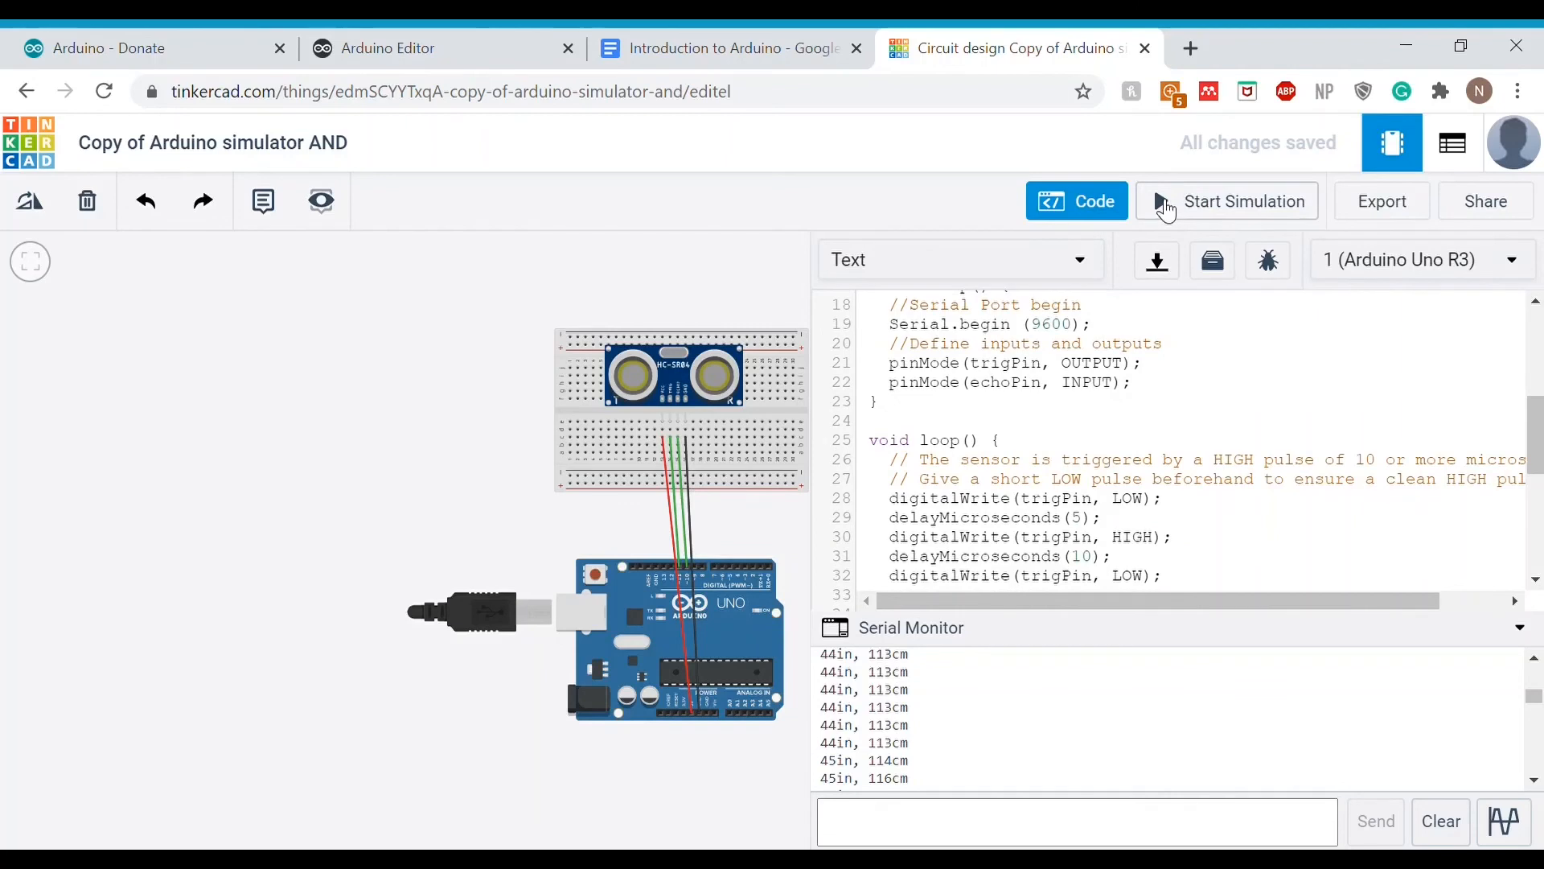
{"action": "left_click", "coordinate": [1166, 206]}
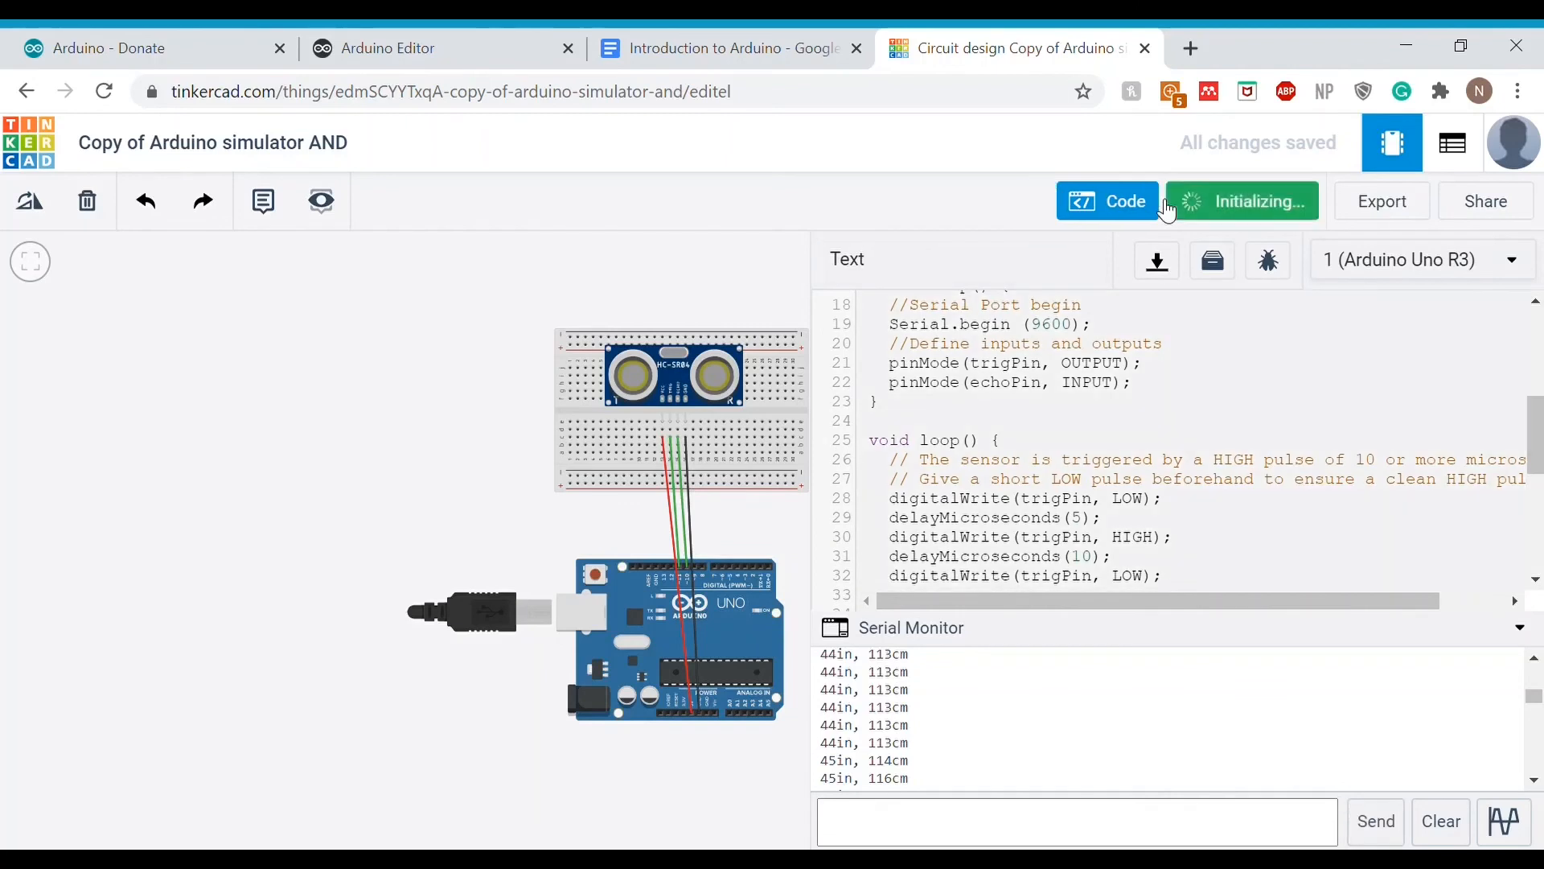
{"action": "left_click", "coordinate": [907, 637]}
{"action": "left_click", "coordinate": [899, 831]}
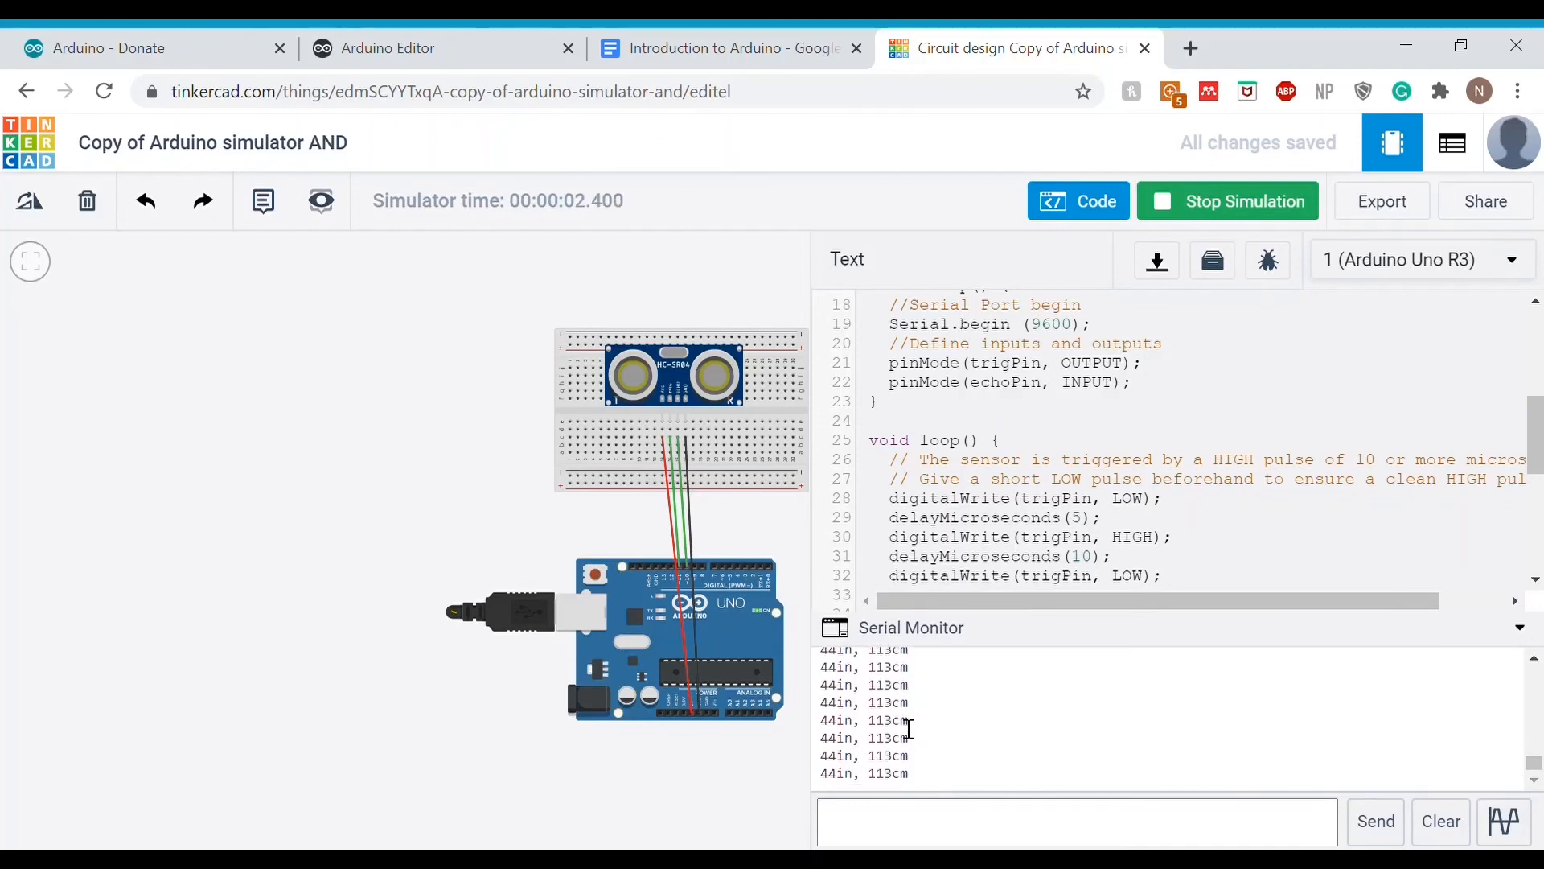
{"action": "left_click_drag", "start_coordinate": [856, 702], "coordinate": [917, 759]}
Select the HC-SR04 ultrasonic sensor on the breadboard to show its full detection range and movable target.
{"action": "left_click", "coordinate": [581, 462]}
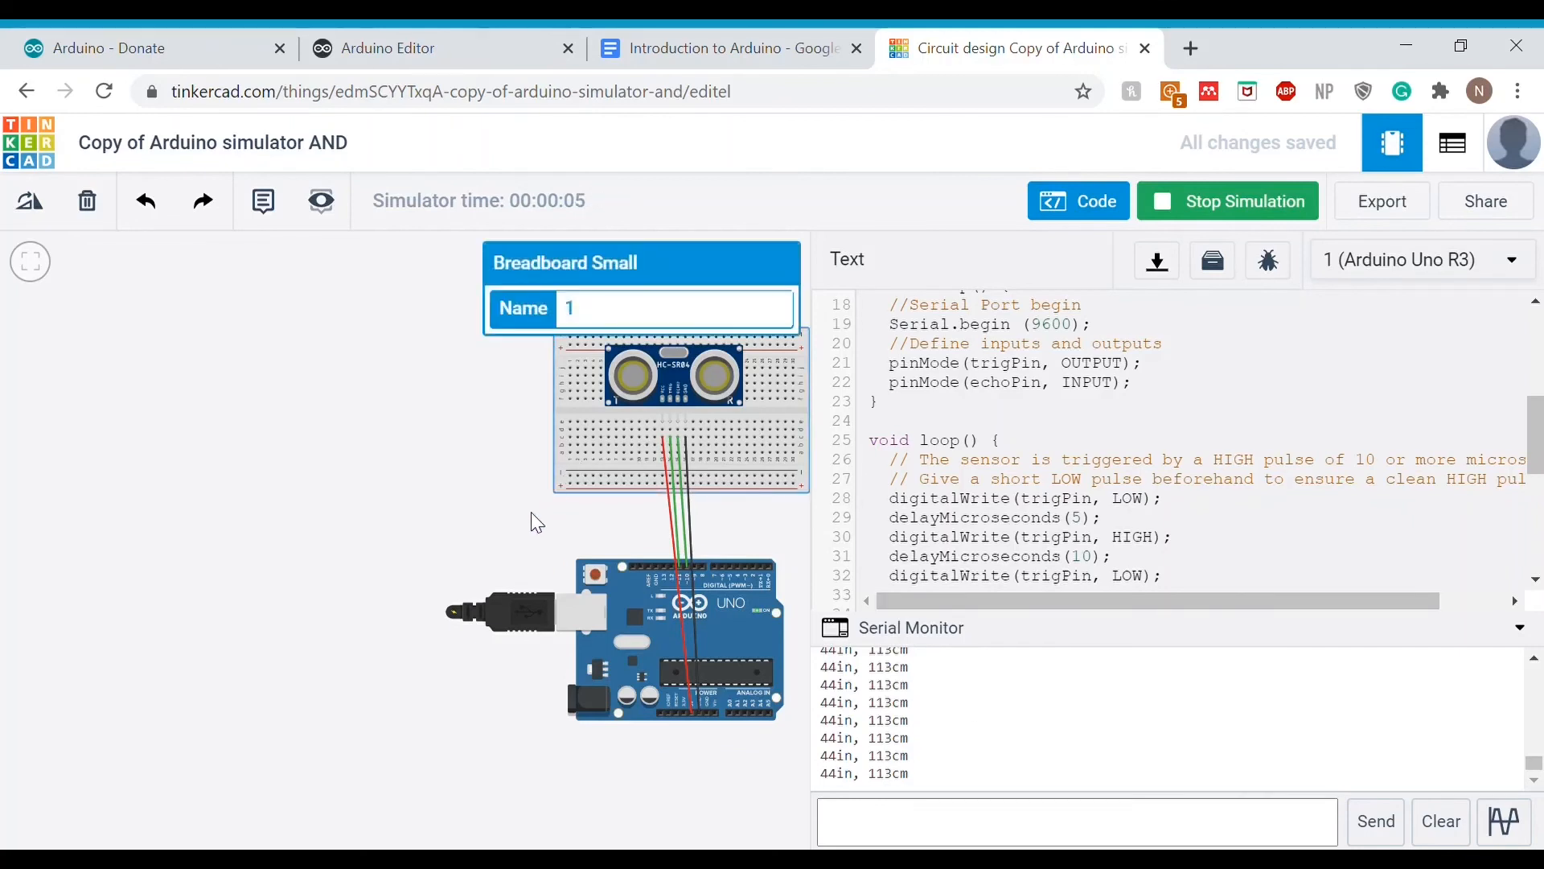
{"action": "left_click", "coordinate": [443, 486]}
{"action": "scroll", "coordinate": [416, 380], "scroll_direction": "up", "scroll_amount": 5}
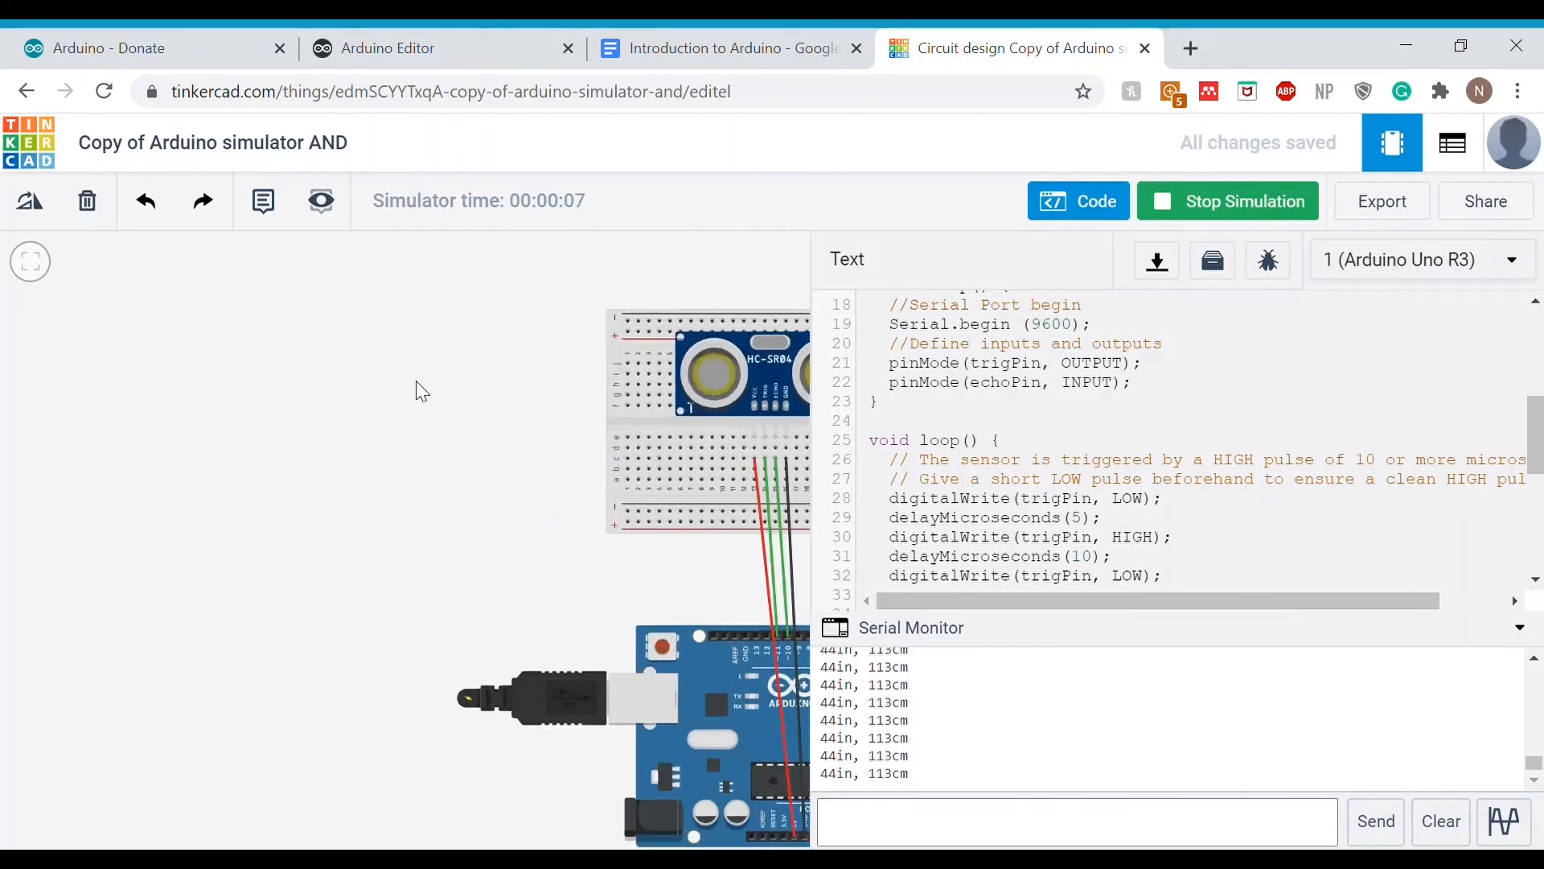
{"action": "scroll", "coordinate": [416, 386], "scroll_direction": "down", "scroll_amount": 5}
{"action": "scroll", "coordinate": [234, 486], "scroll_direction": "up", "scroll_amount": 3}
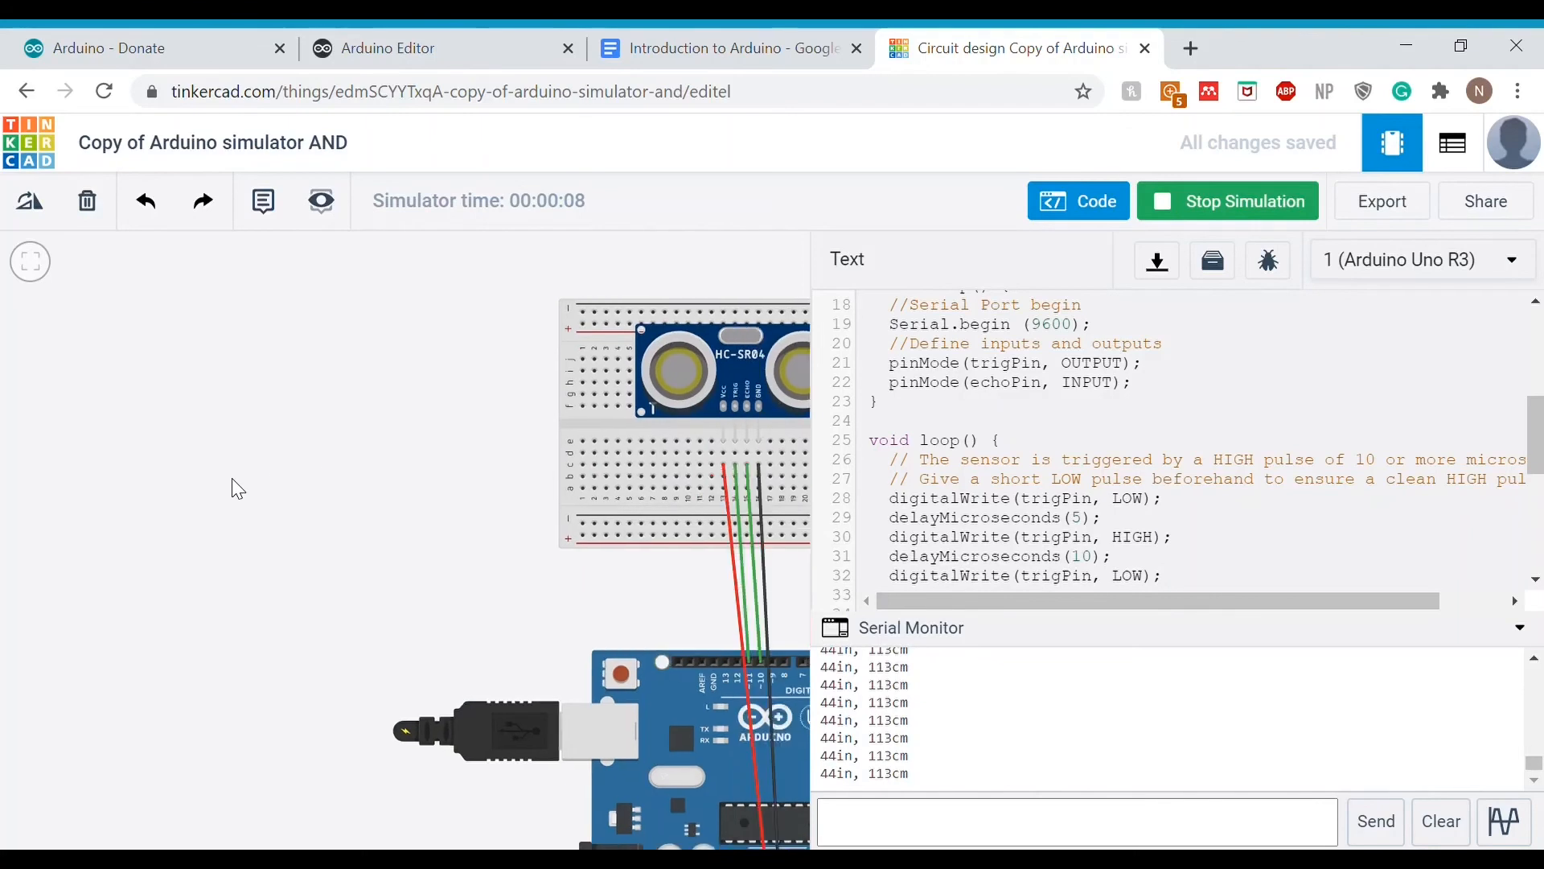
{"action": "left_click_drag", "start_coordinate": [202, 479], "coordinate": [190, 653]}
{"action": "left_click", "coordinate": [528, 557]}
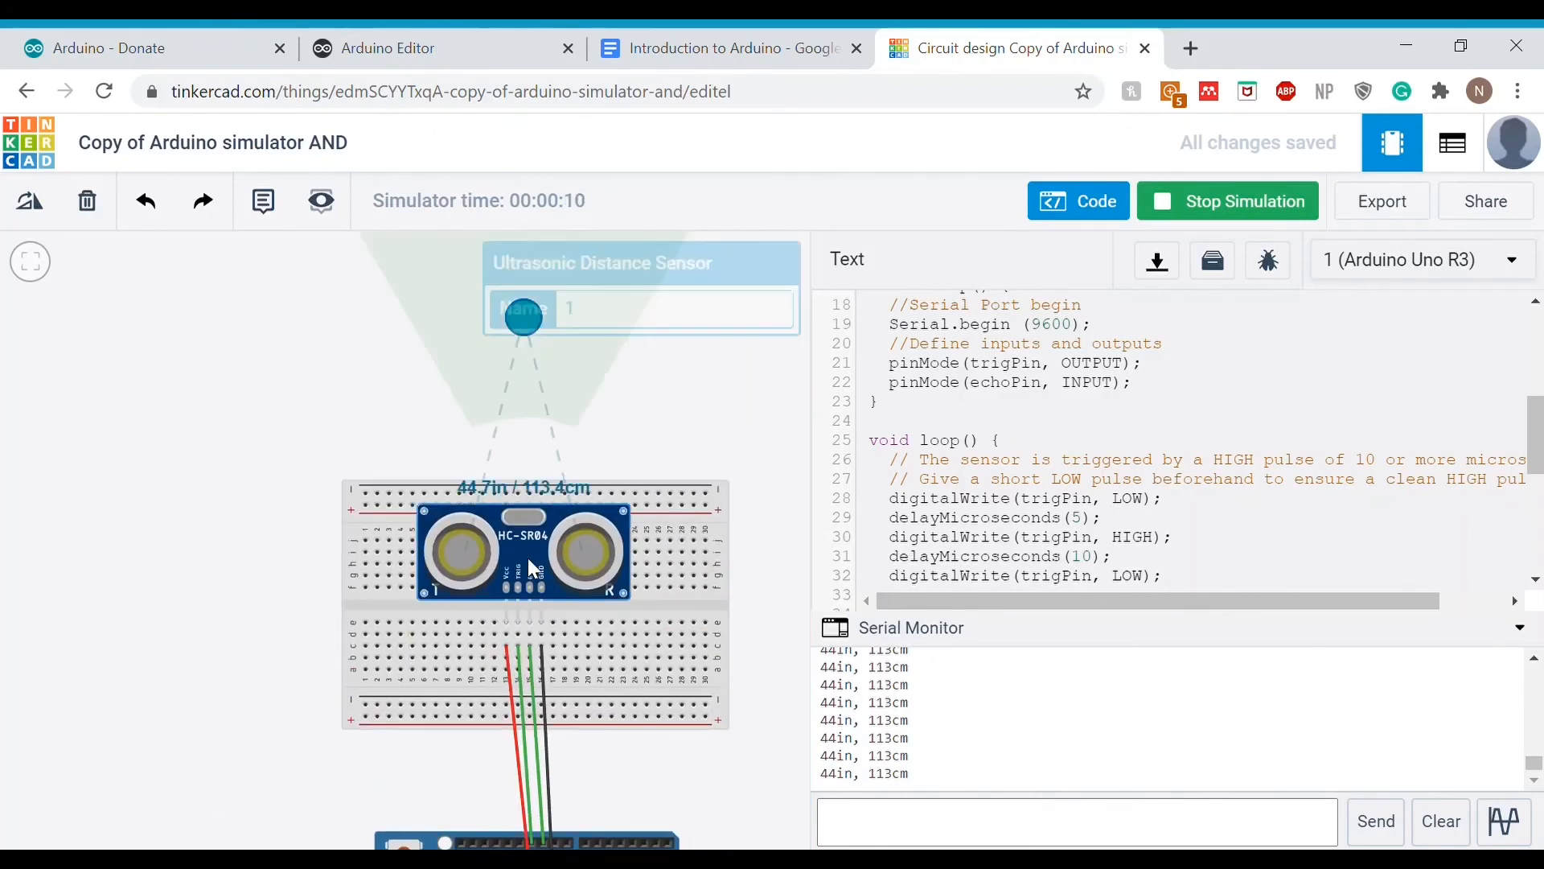
{"action": "left_click_drag", "start_coordinate": [308, 384], "coordinate": [304, 563]}
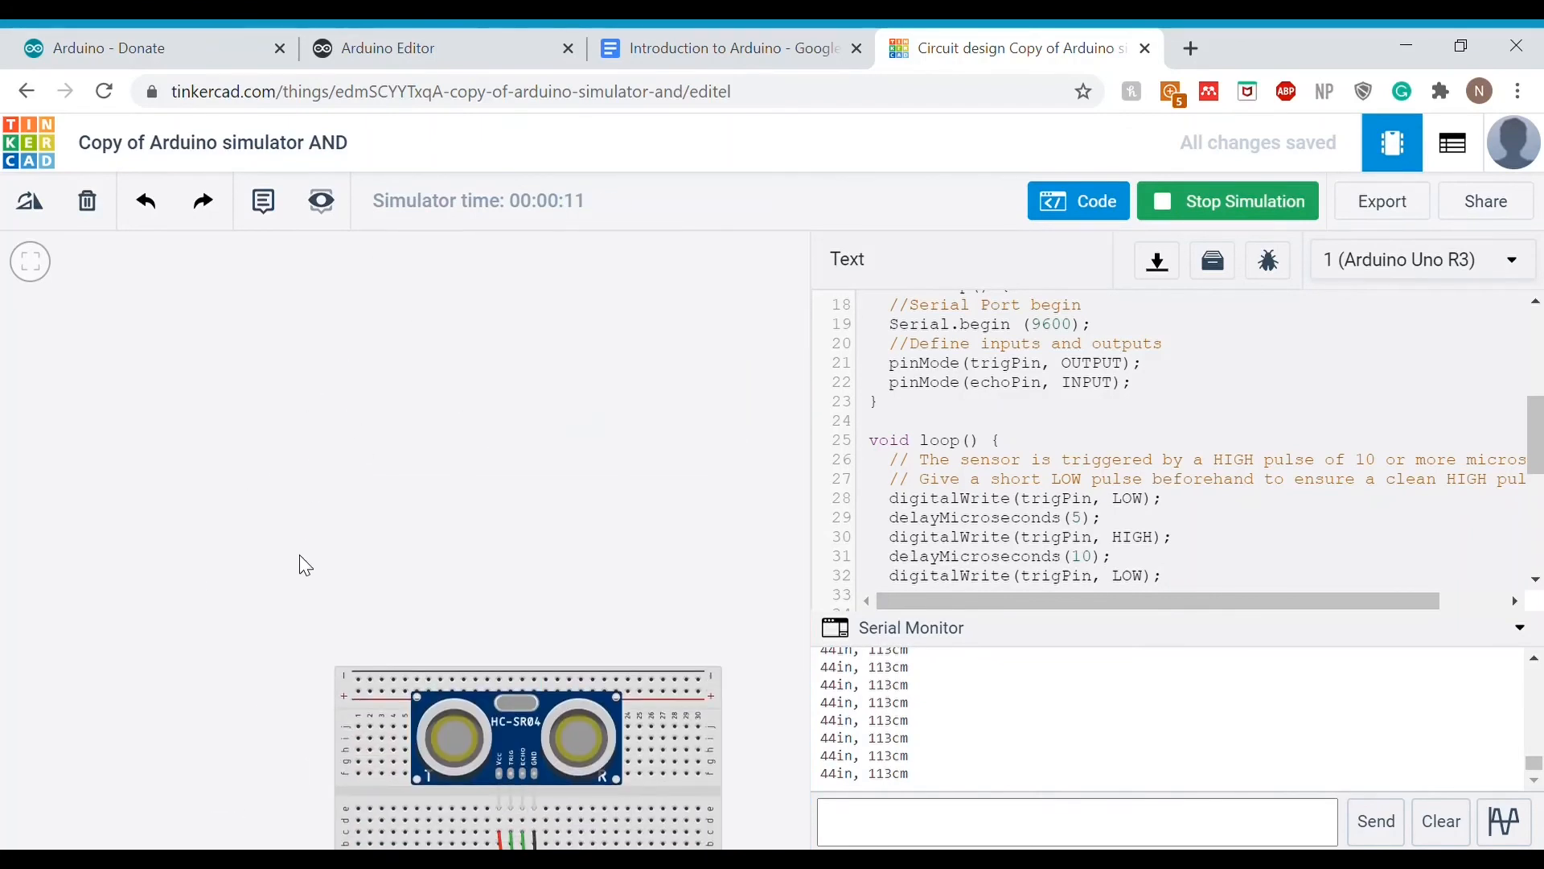
{"action": "left_click", "coordinate": [494, 738]}
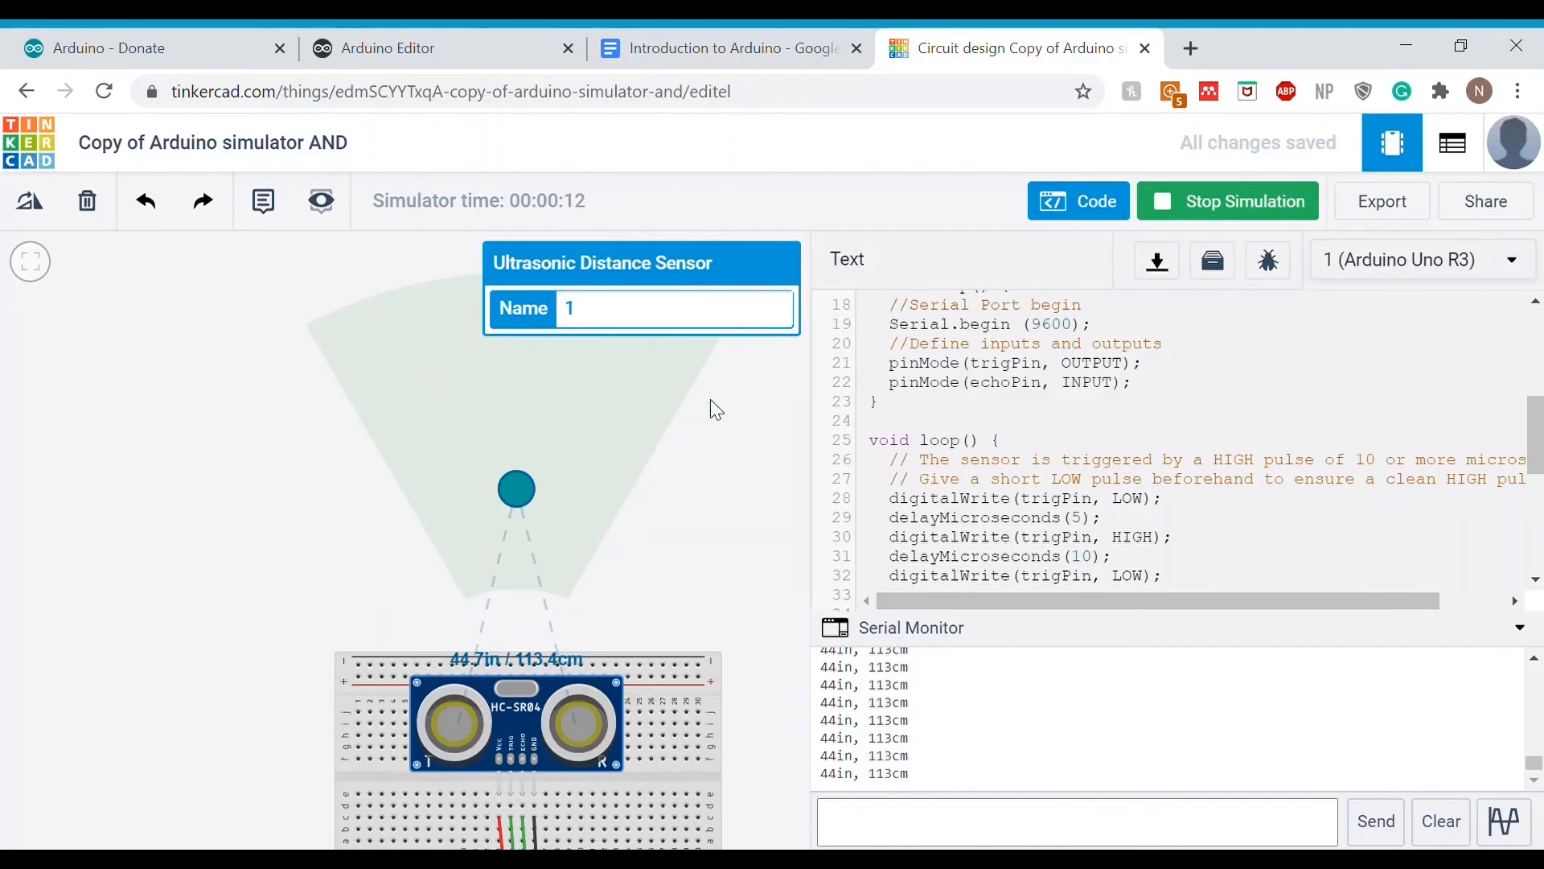
Move the target within the sensor's detection range to about 242.8 cm and about 185.6 cm away, and stop the simulation.
{"action": "left_click_drag", "start_coordinate": [512, 505], "coordinate": [421, 369]}
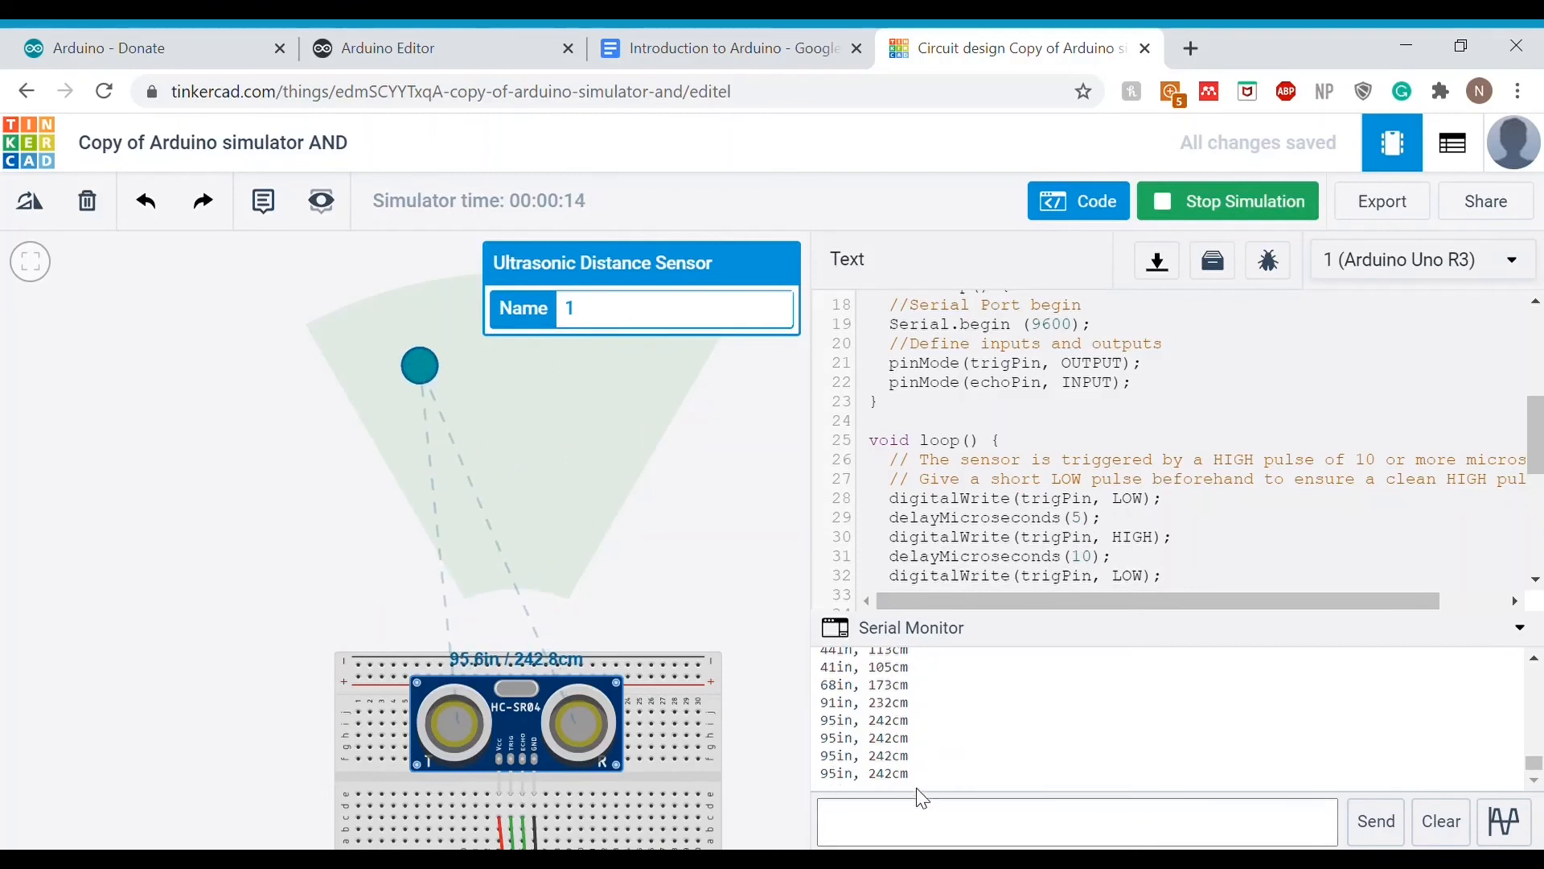
{"action": "left_click_drag", "start_coordinate": [425, 371], "coordinate": [540, 415]}
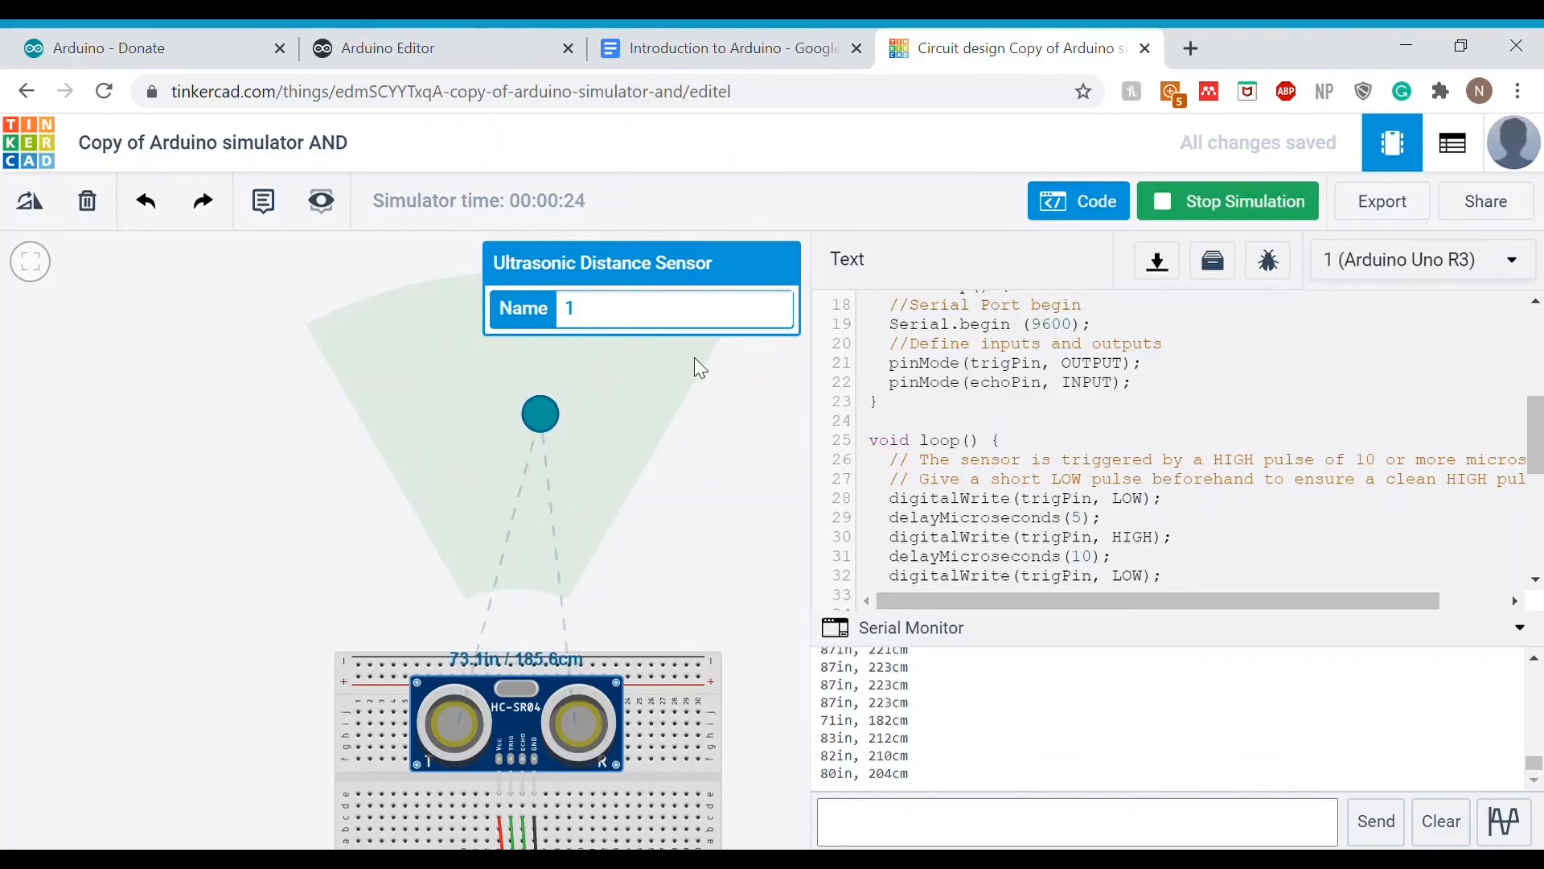
{"action": "left_click", "coordinate": [1212, 210]}
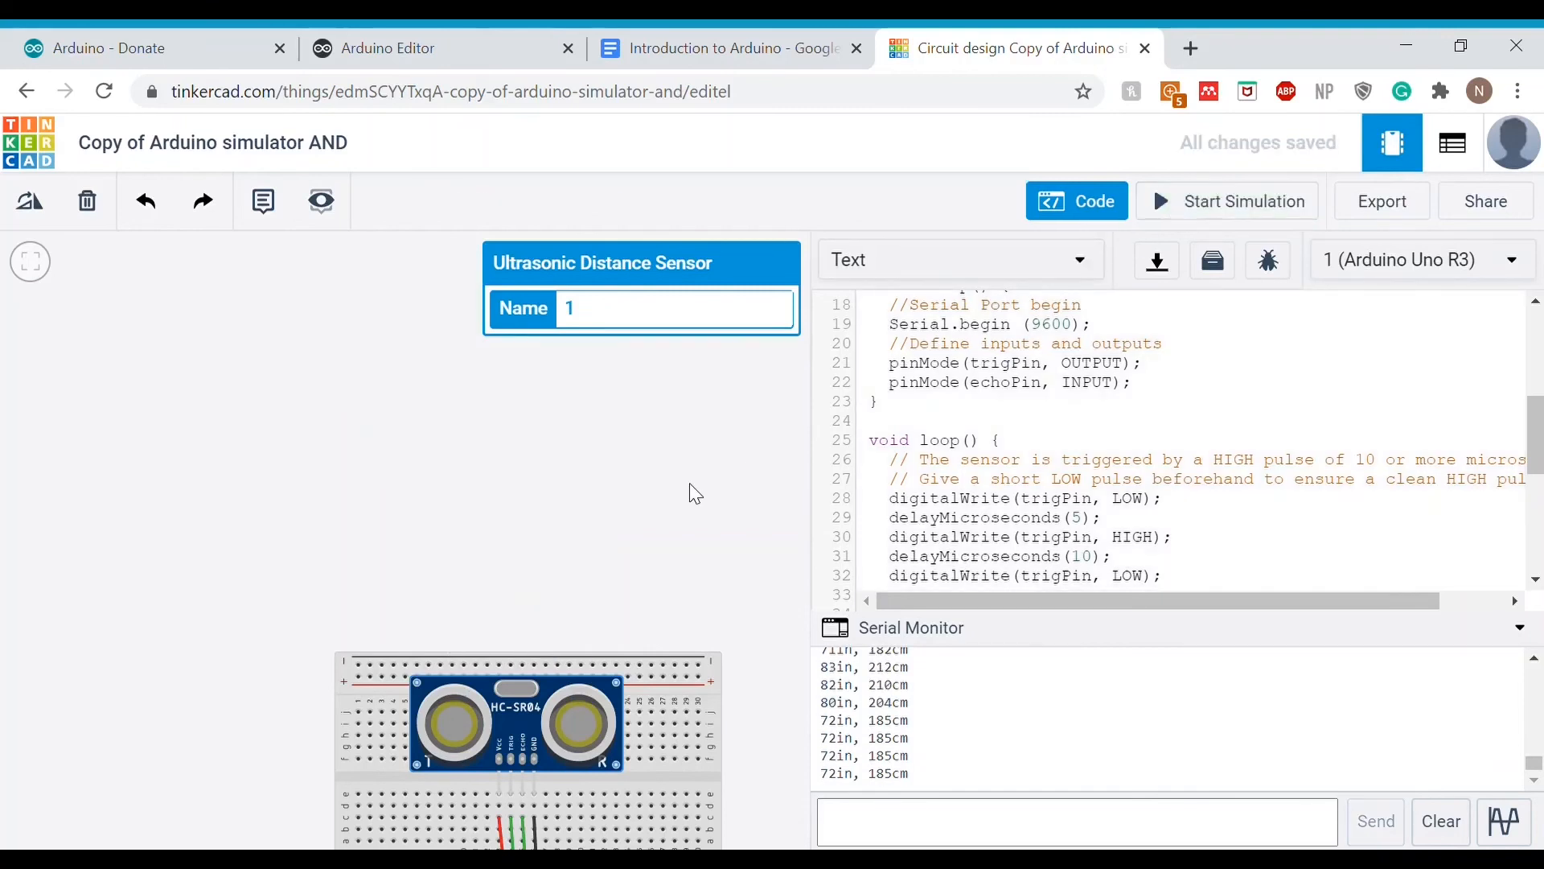
{"action": "left_click_drag", "start_coordinate": [683, 562], "coordinate": [694, 296]}
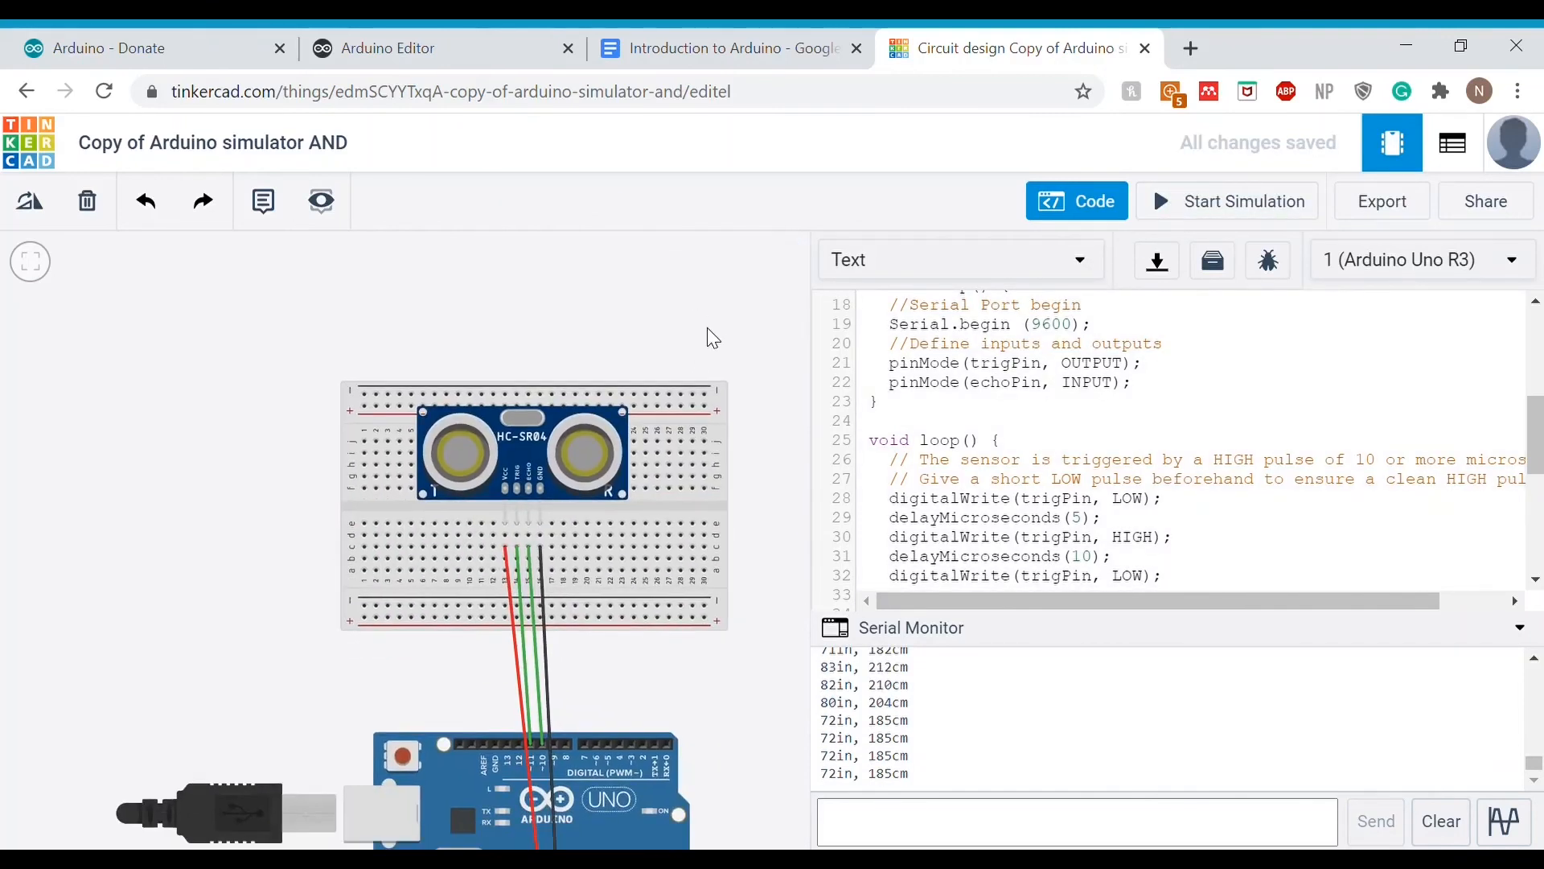
{"action": "left_click_drag", "start_coordinate": [799, 512], "coordinate": [795, 417]}
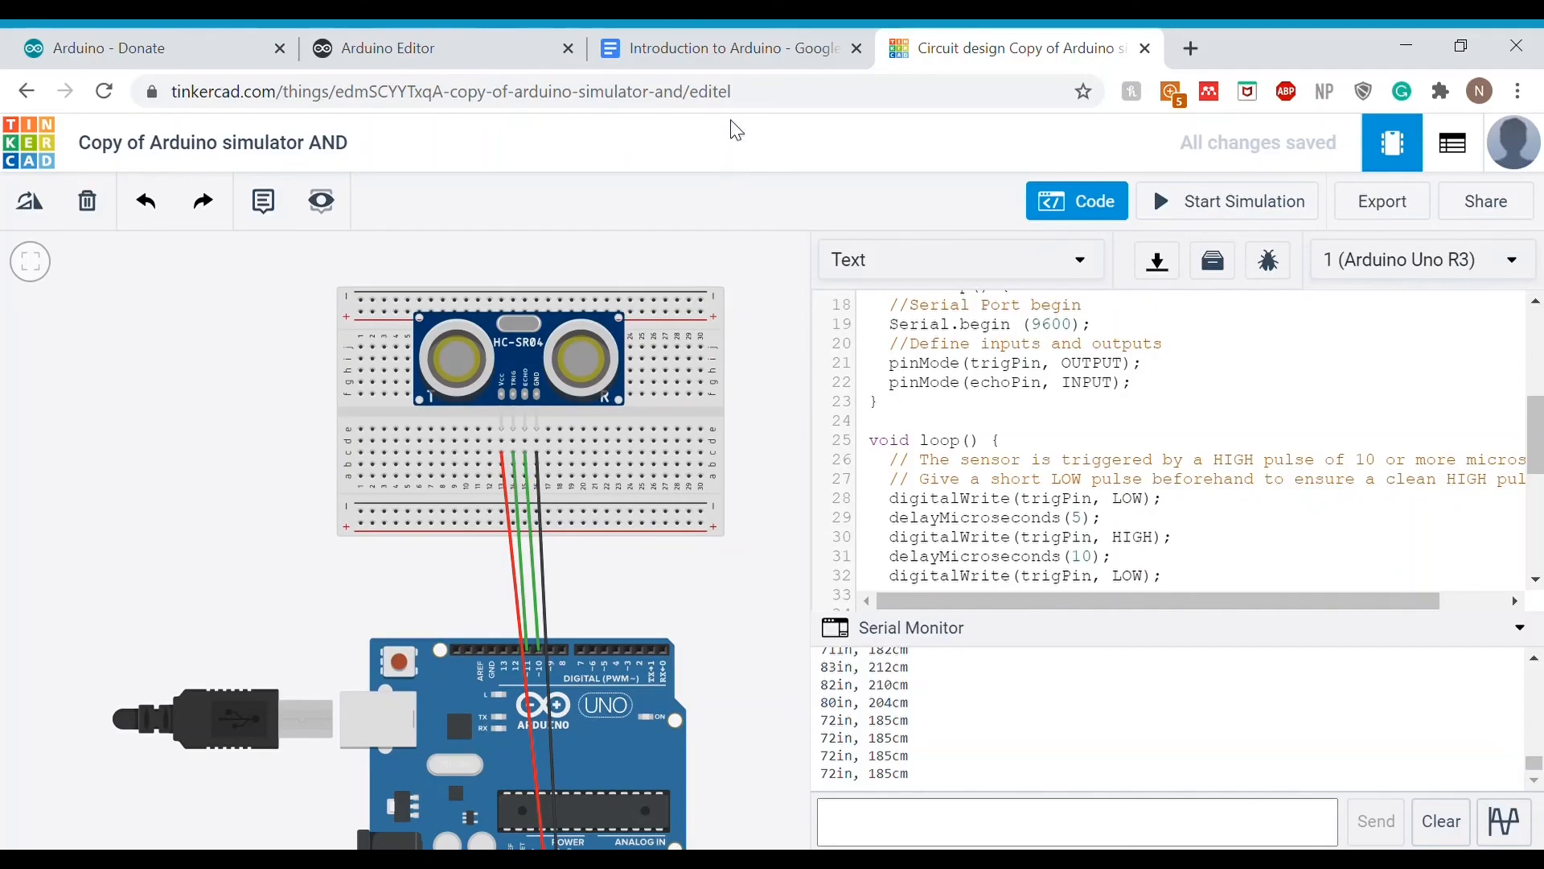
Switch to the Introduction to Arduino document in Google Docs and review its Tinkercad project links and component overview.
{"action": "left_click", "coordinate": [724, 48]}
{"action": "scroll", "coordinate": [712, 561], "scroll_direction": "down", "scroll_amount": 2}
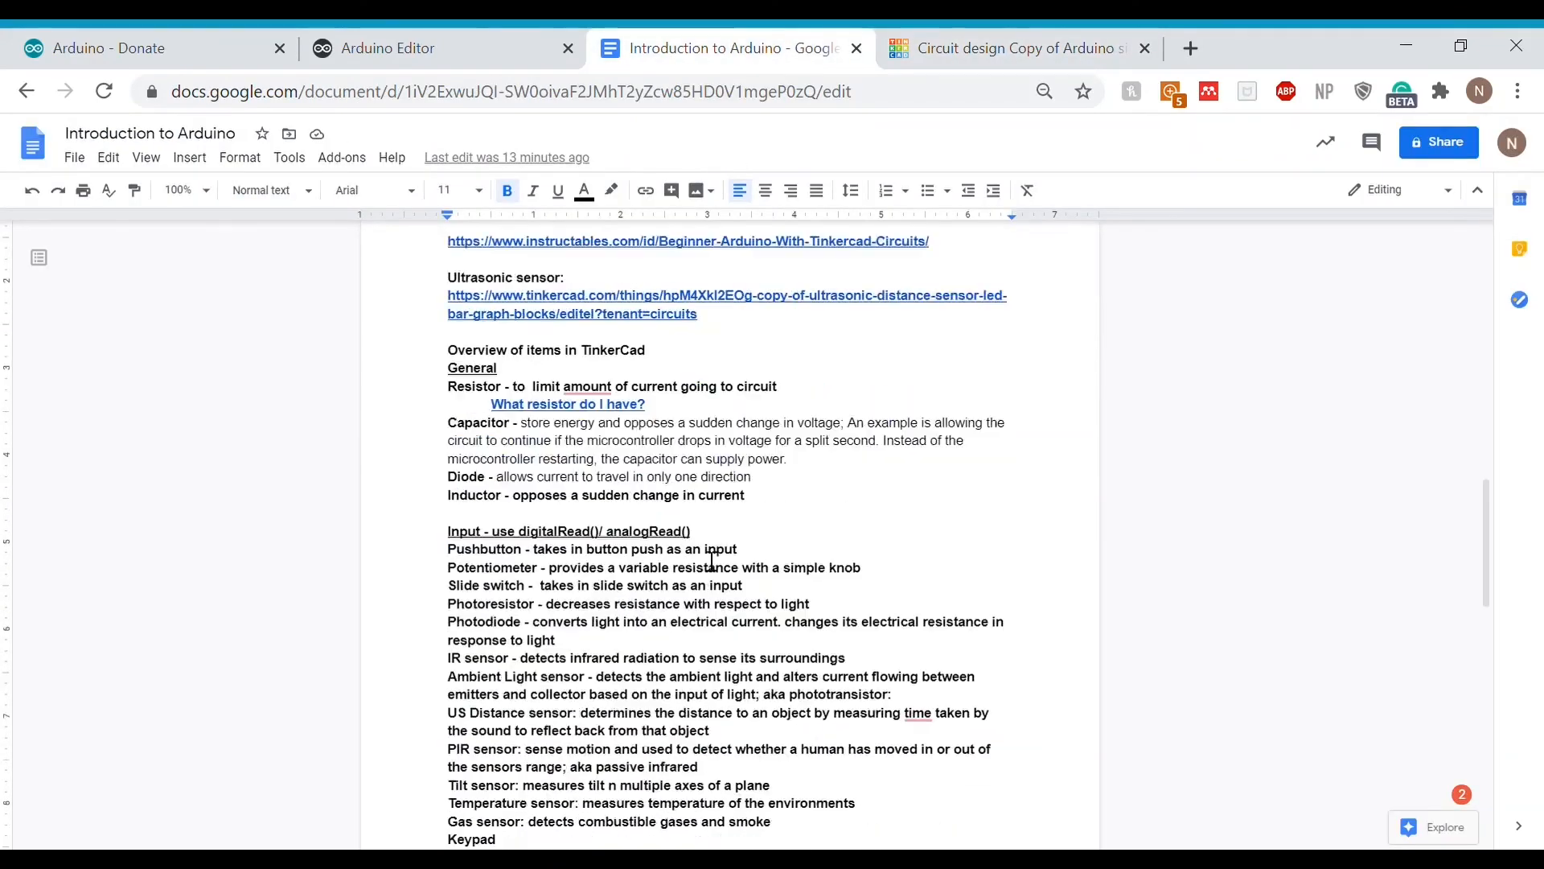
{"action": "scroll", "coordinate": [712, 561], "scroll_direction": "up", "scroll_amount": 2}
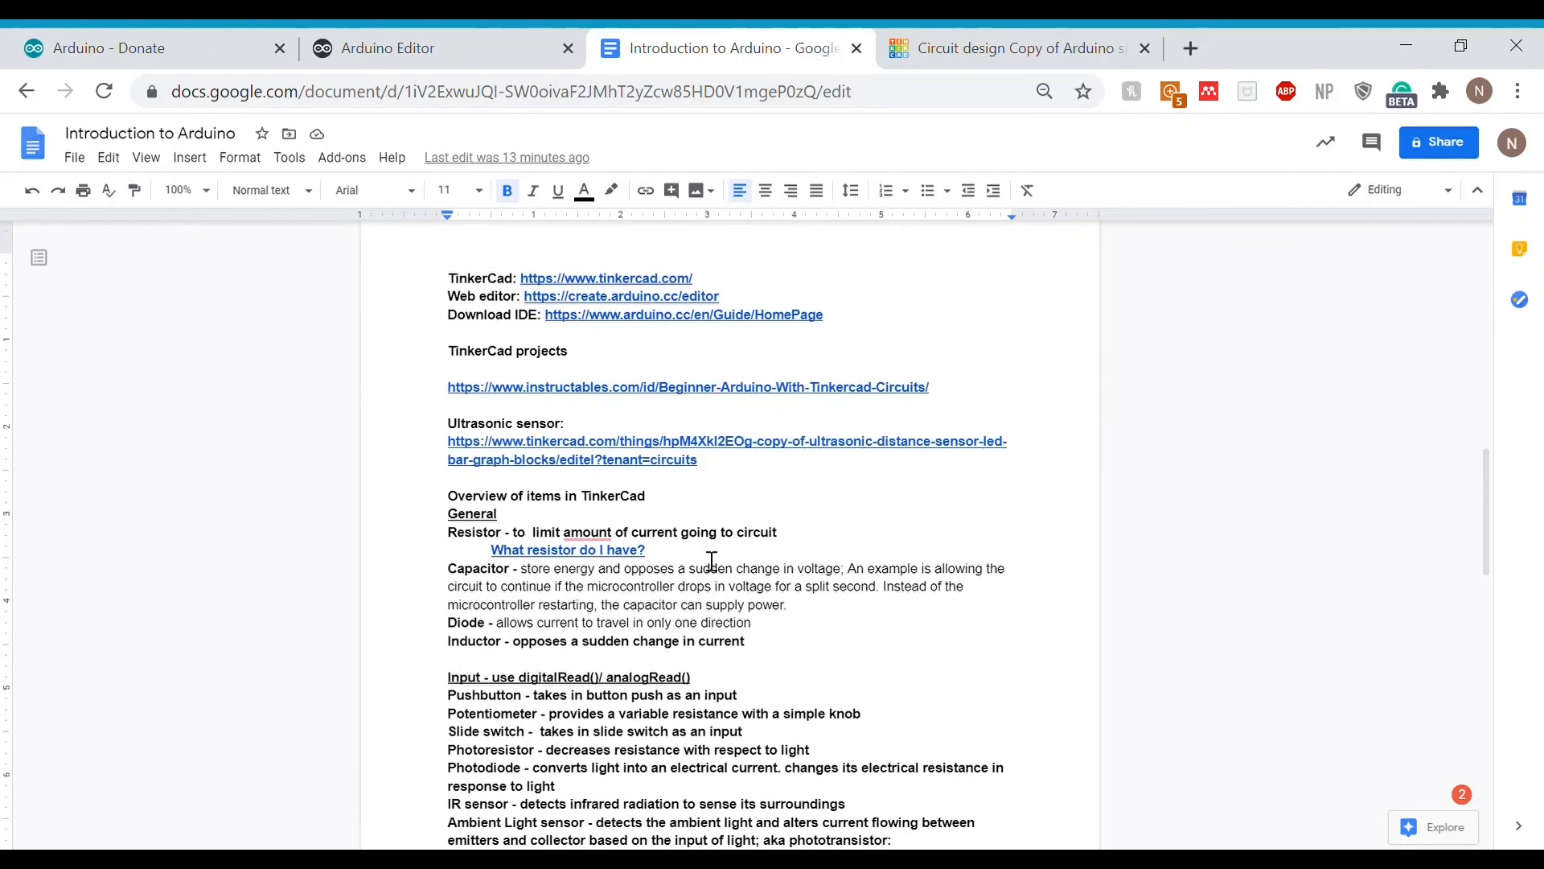
{"action": "scroll", "coordinate": [712, 560], "scroll_direction": "down", "scroll_amount": 1}
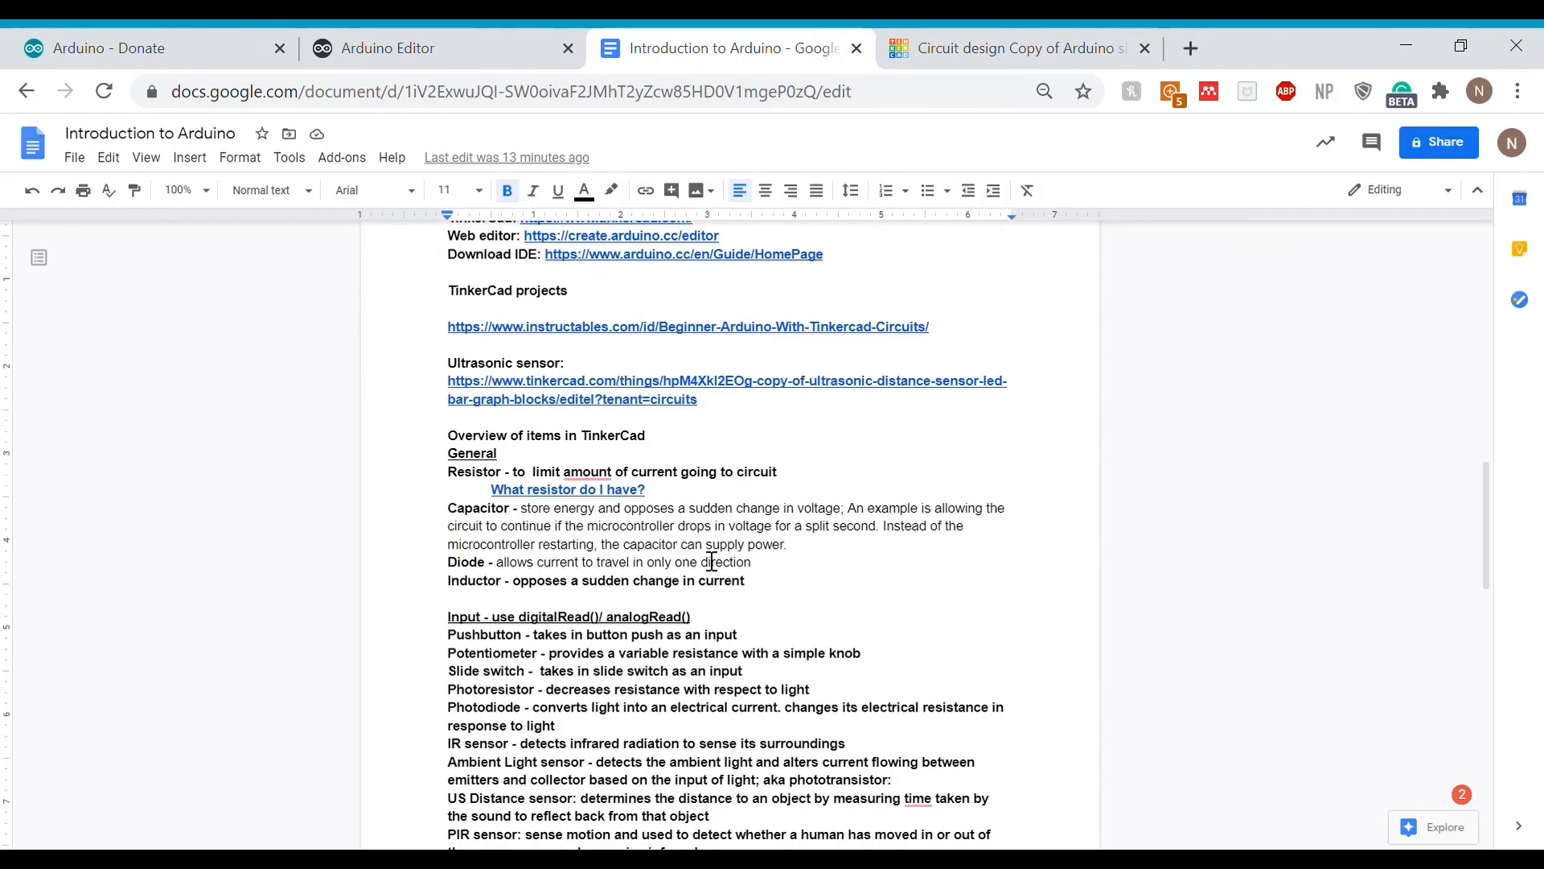